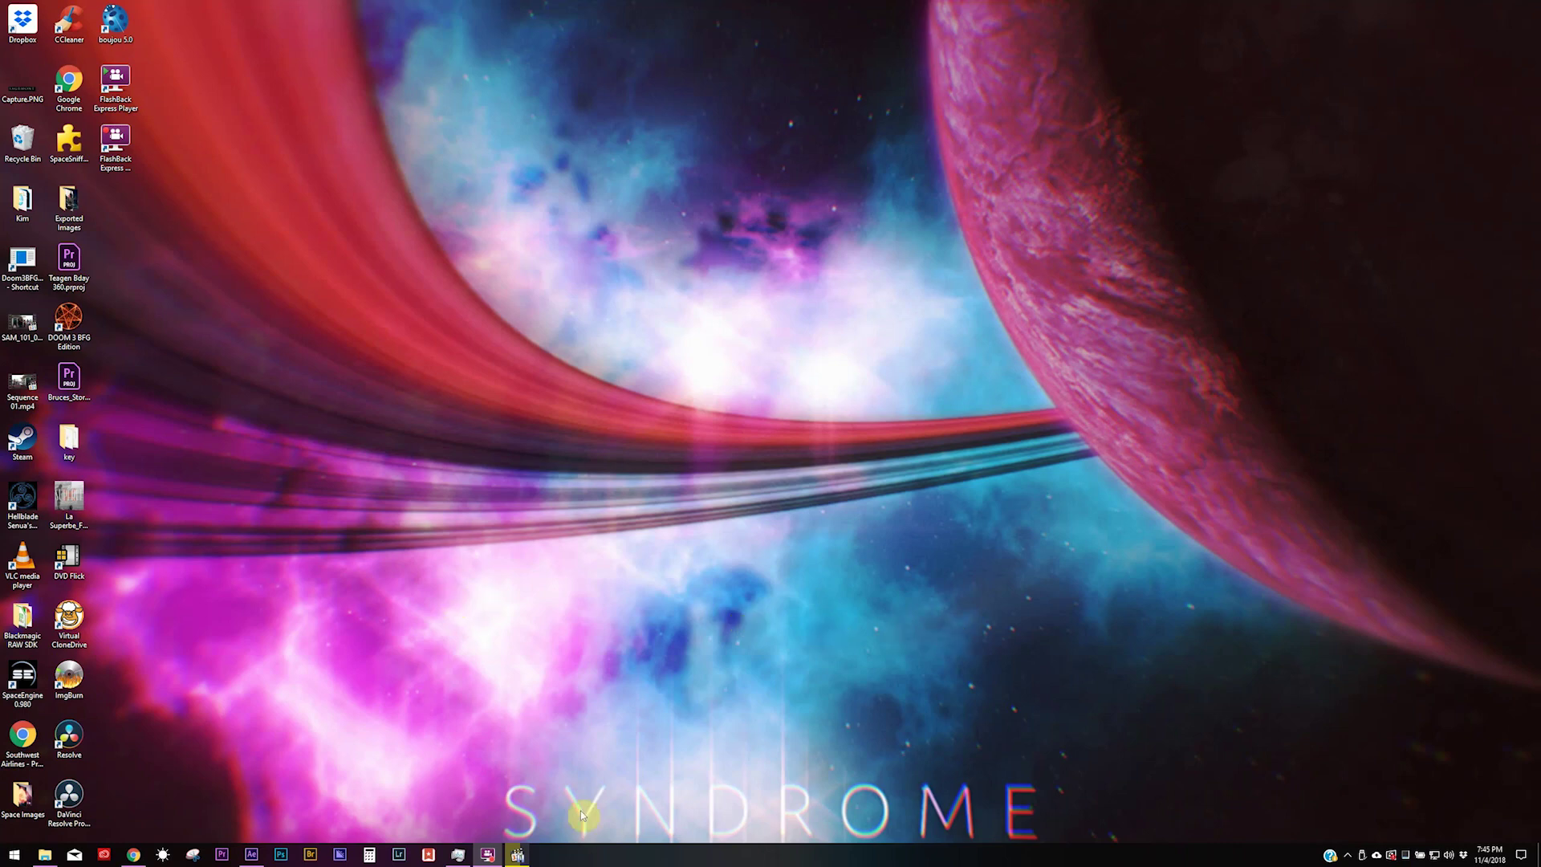
Review a frame of the finished quantum.mp4 in the video player, then minimize the player
click(518, 855)
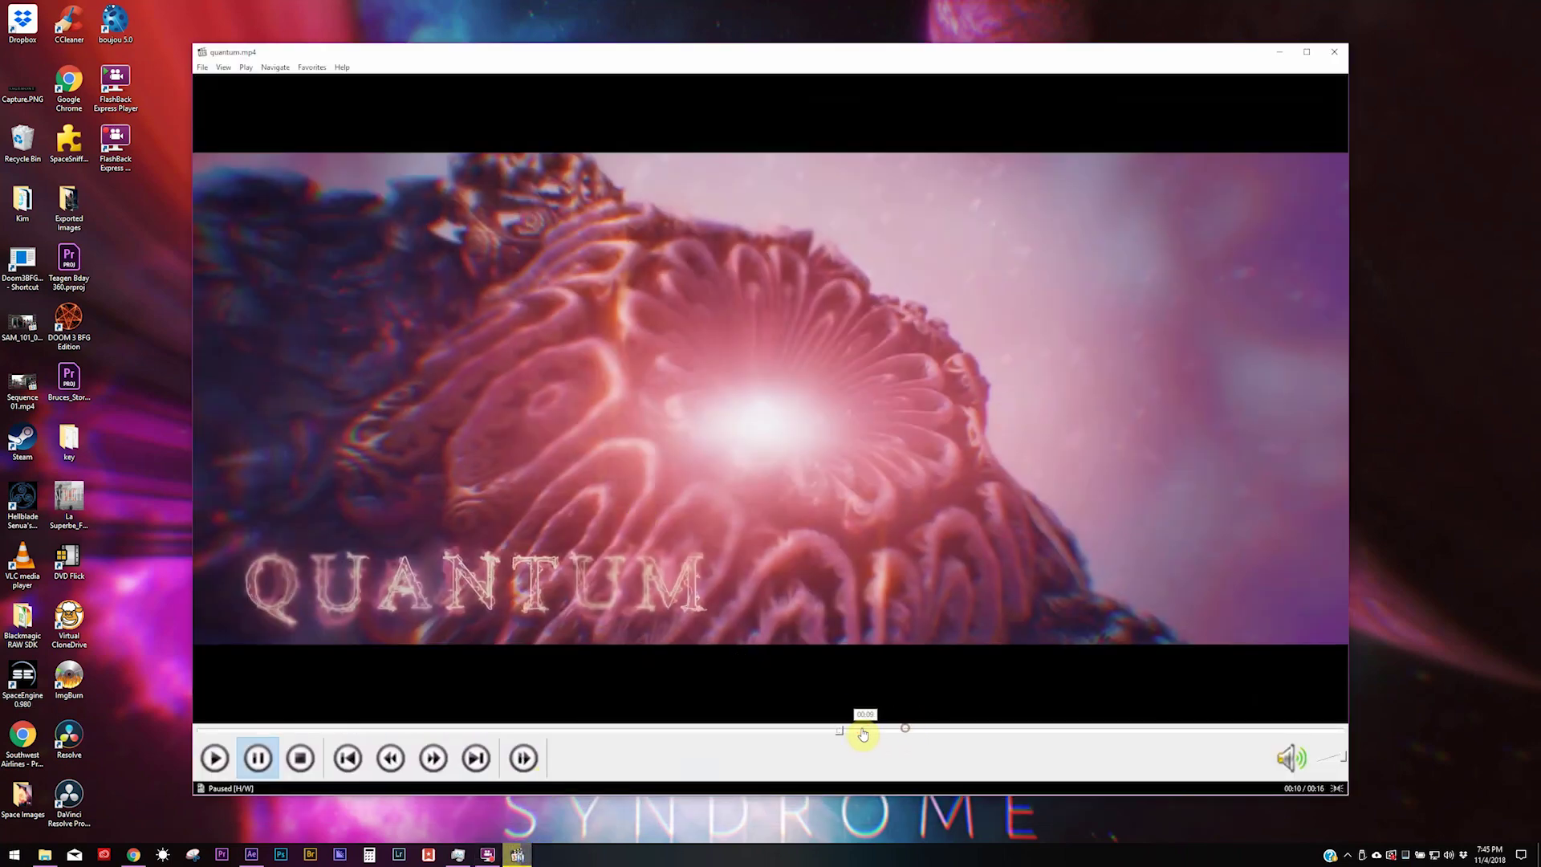
click(845, 734)
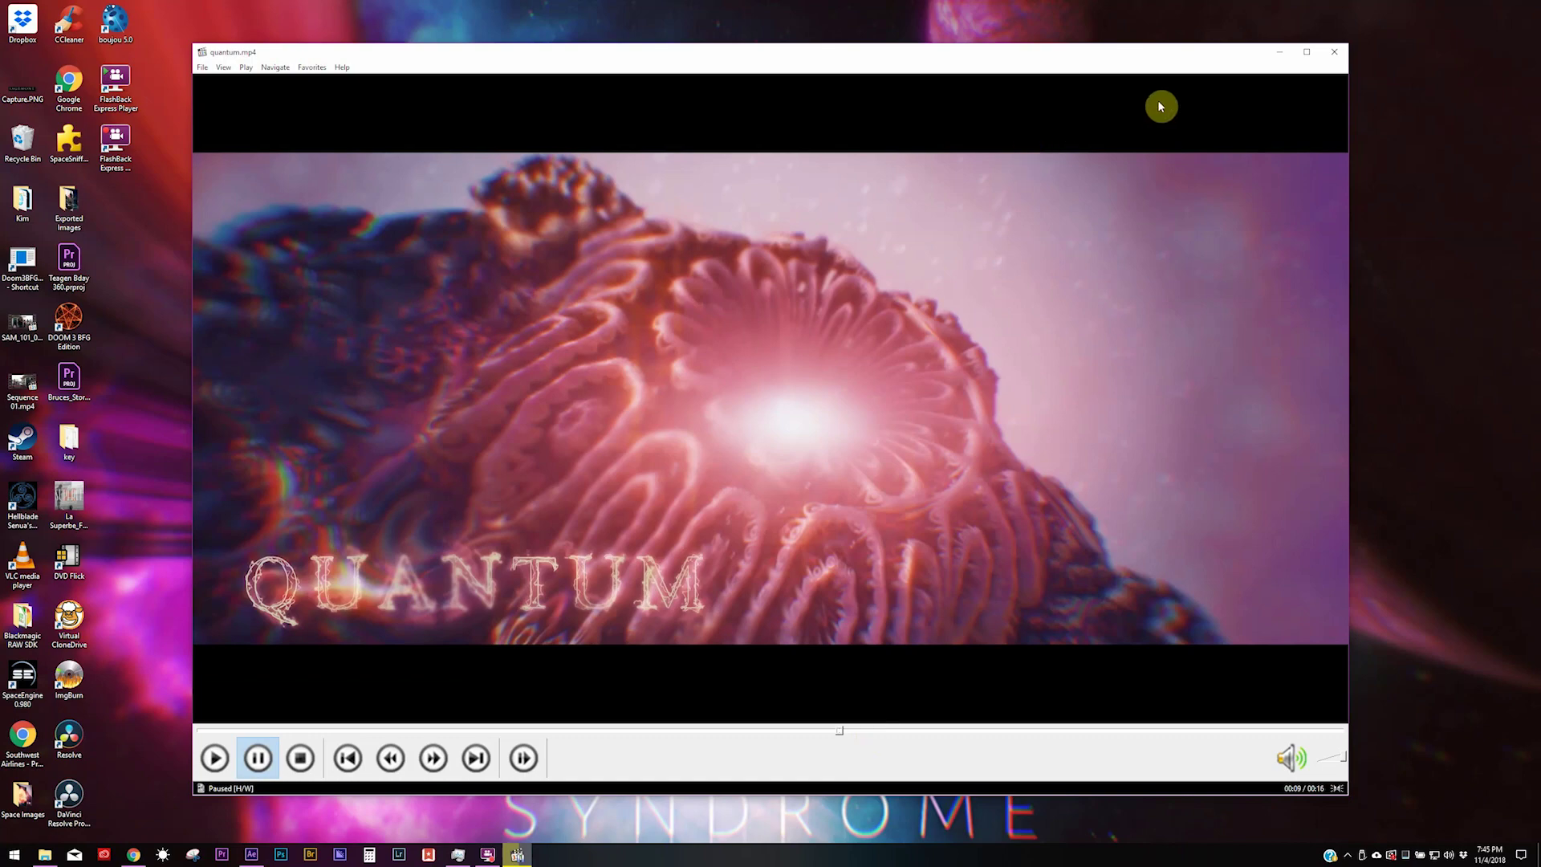
click(1282, 52)
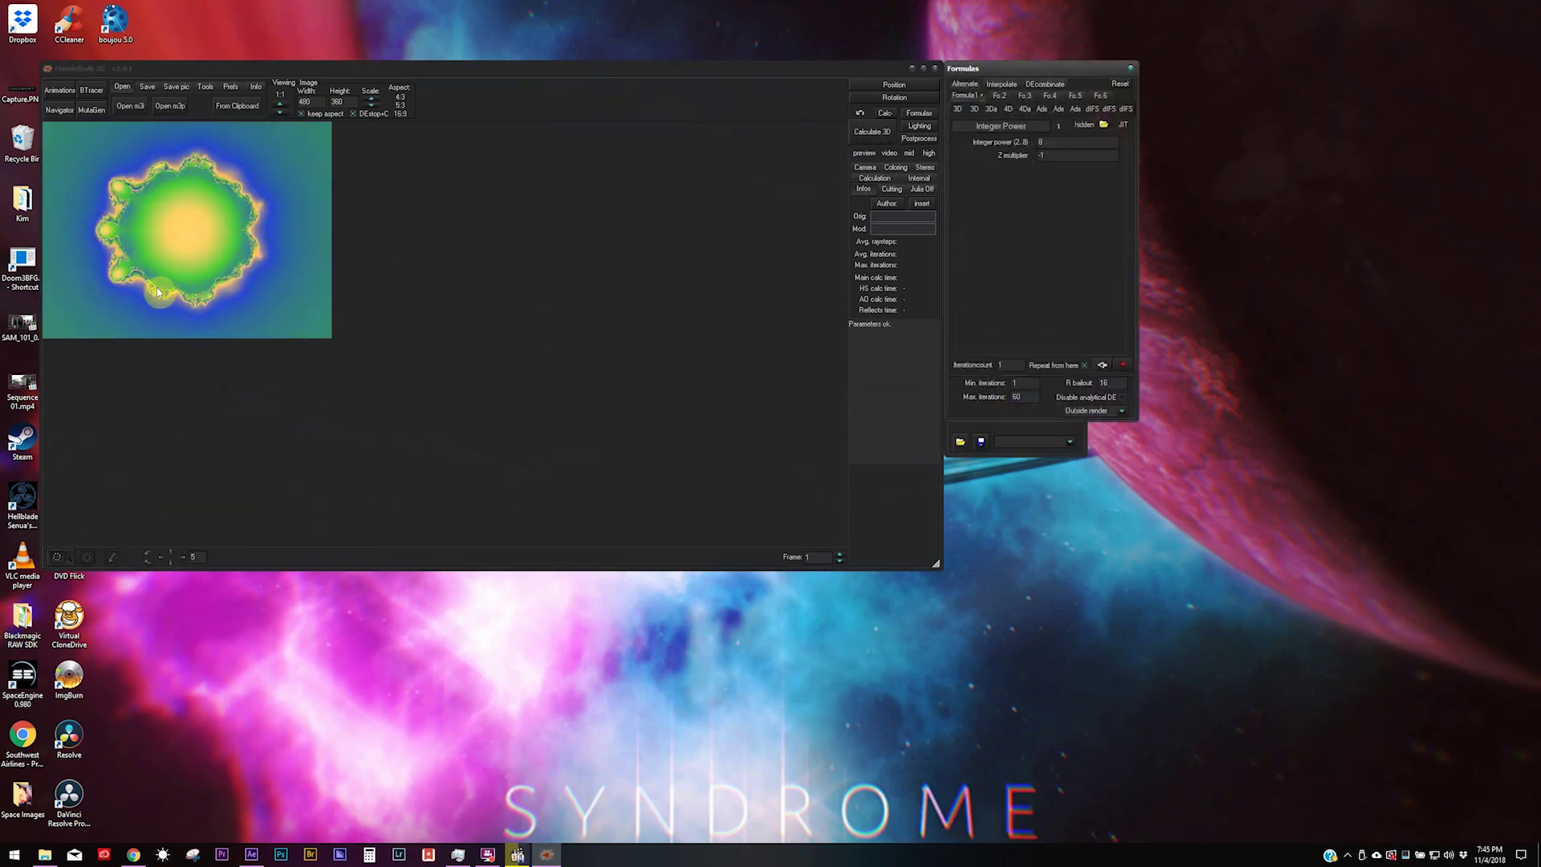
Calculate the 3D render of the default Integer Power fractal in Mandelbulb 3D, then minimize the program
click(863, 133)
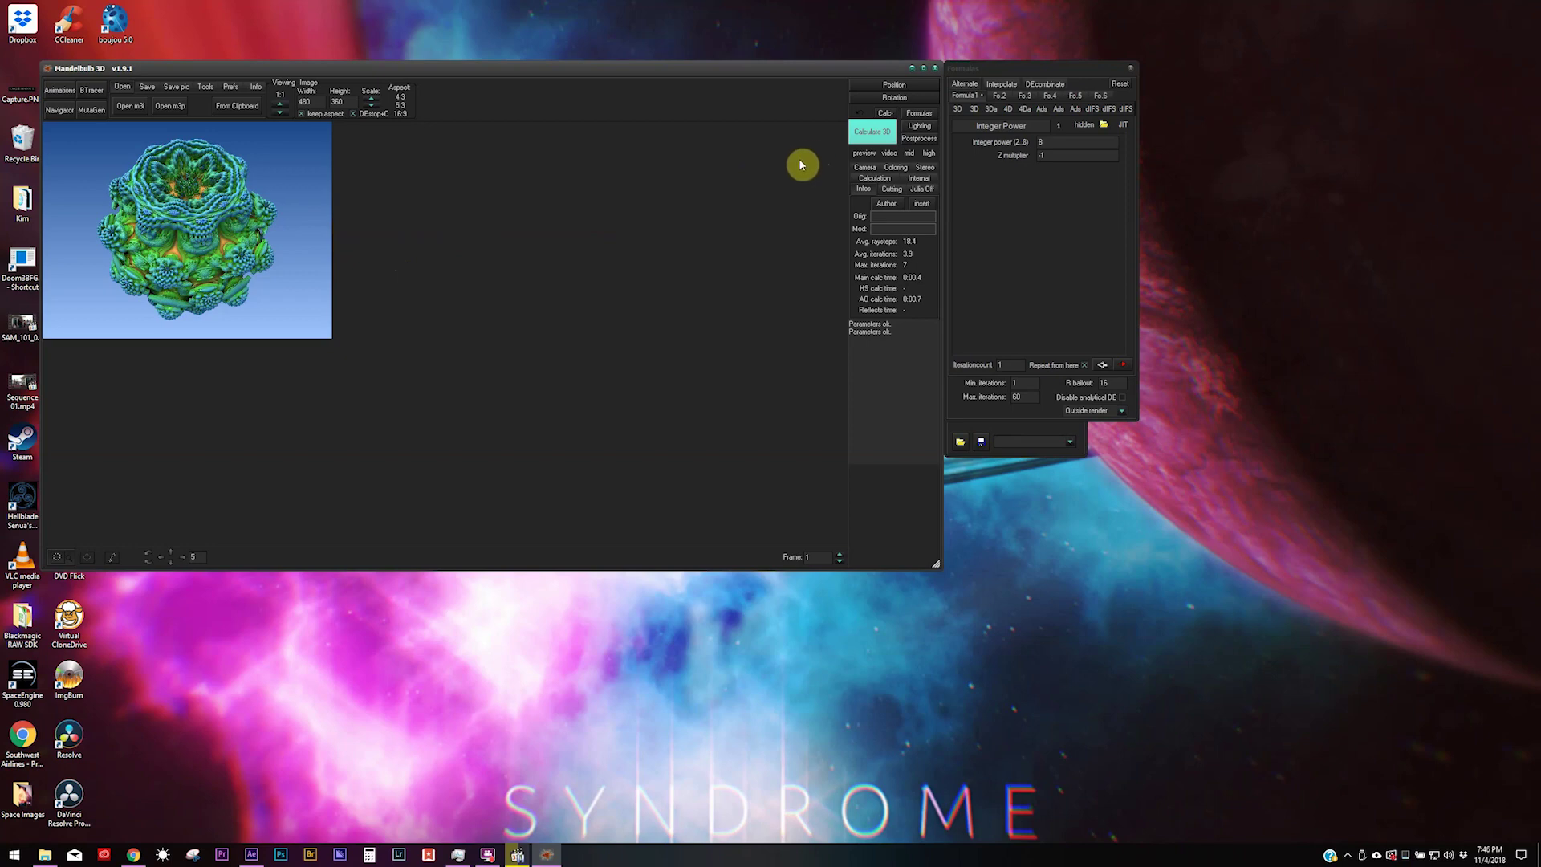
click(889, 87)
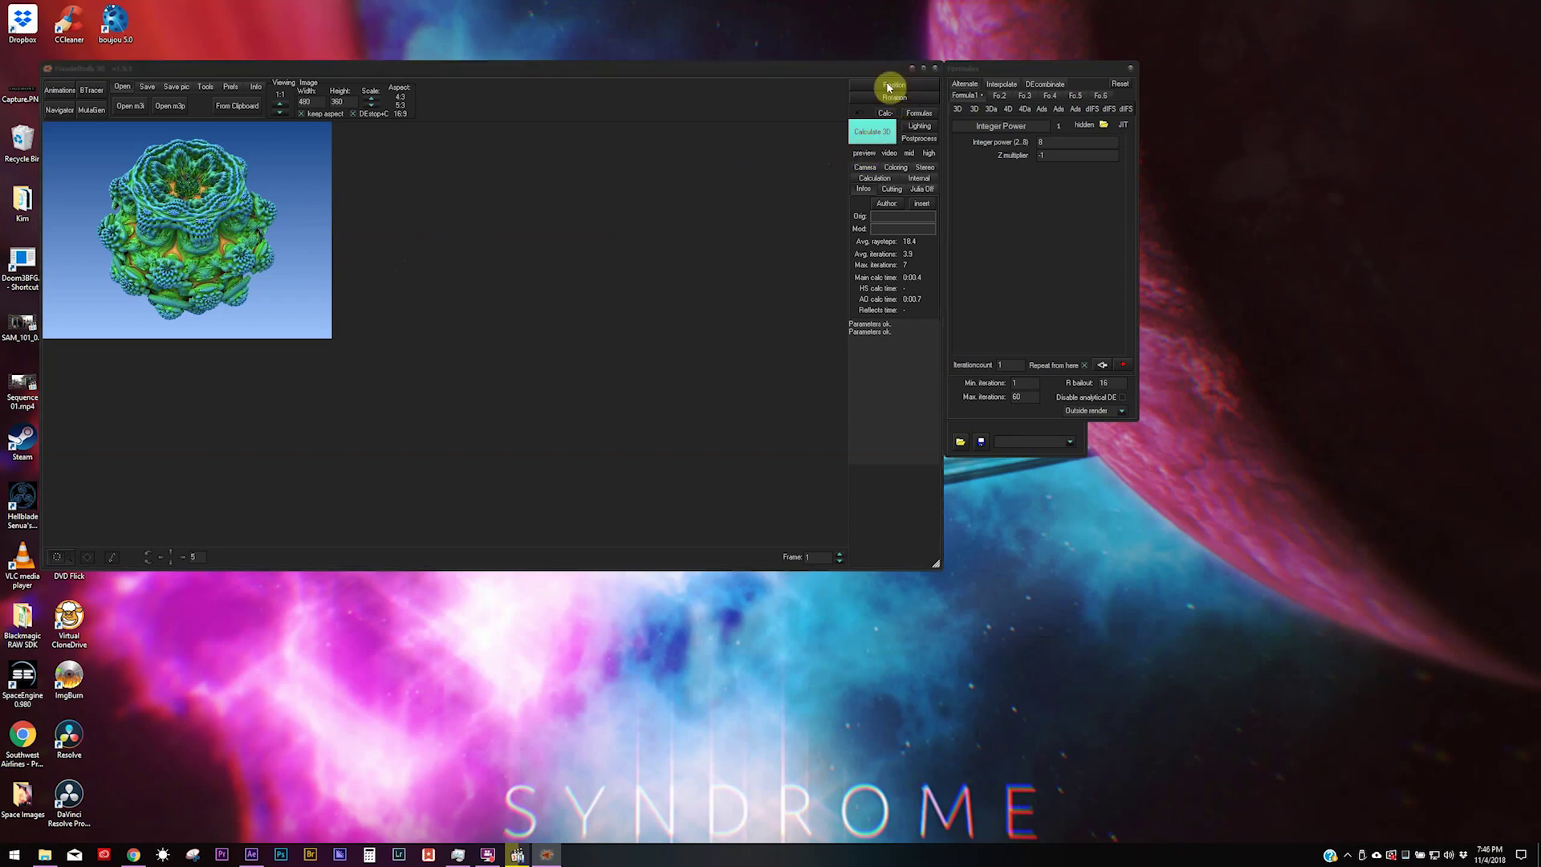
click(912, 69)
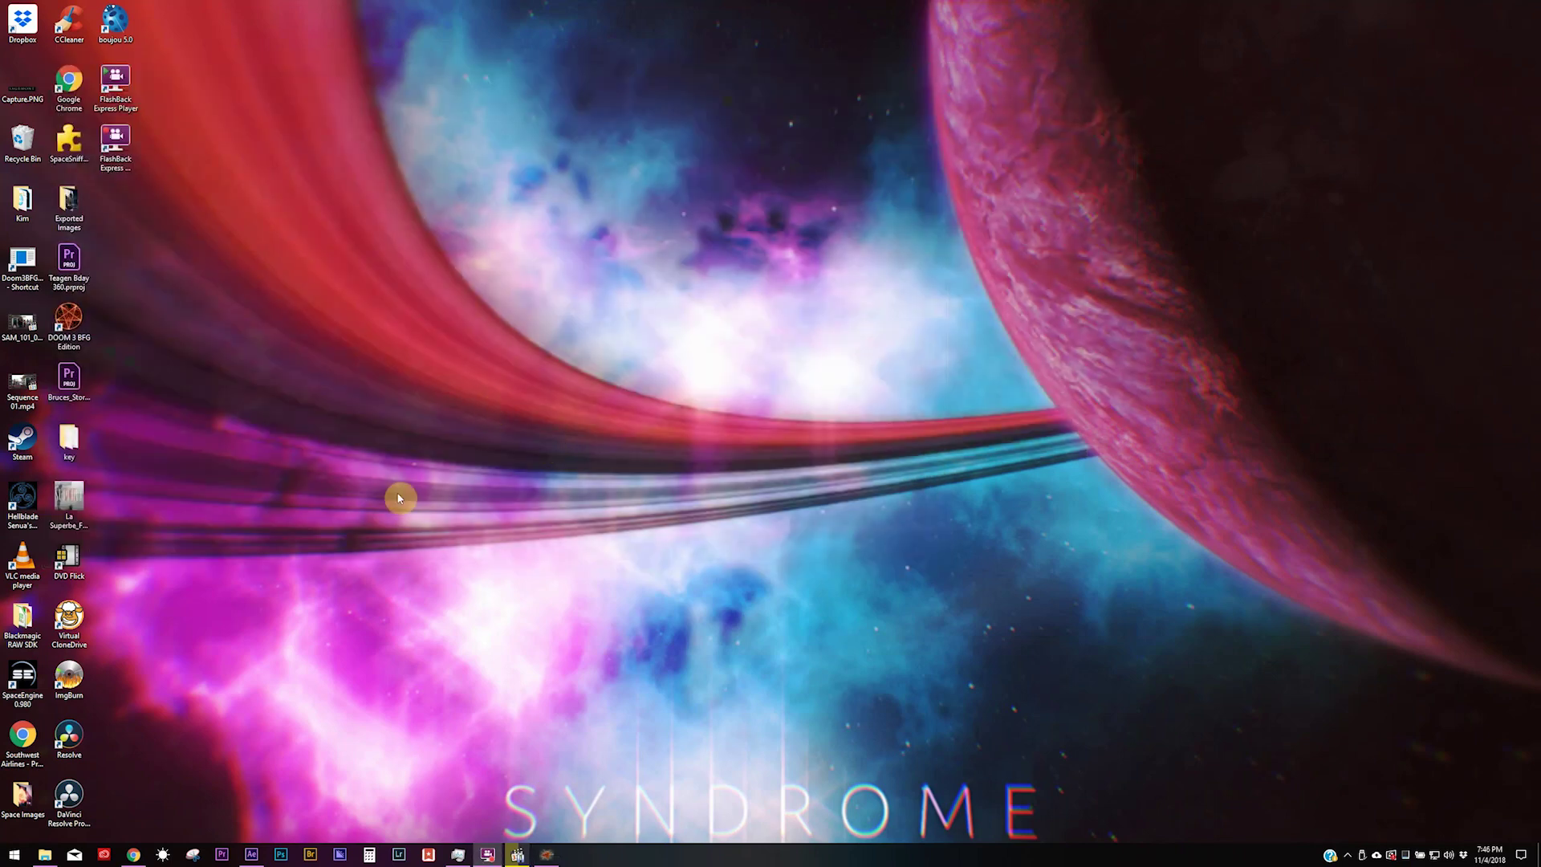
click(252, 853)
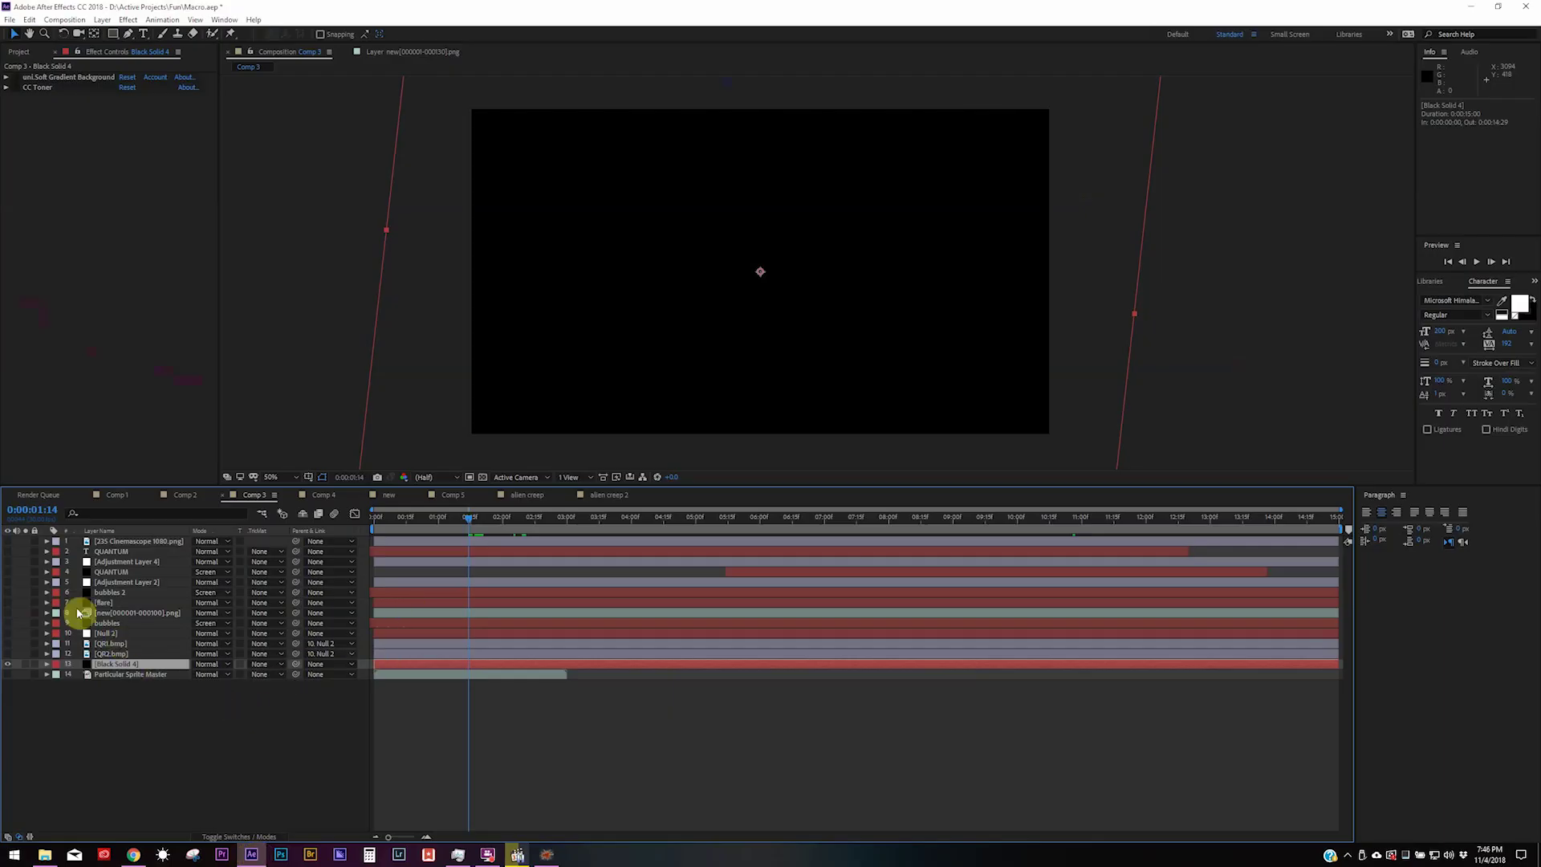
click(8, 612)
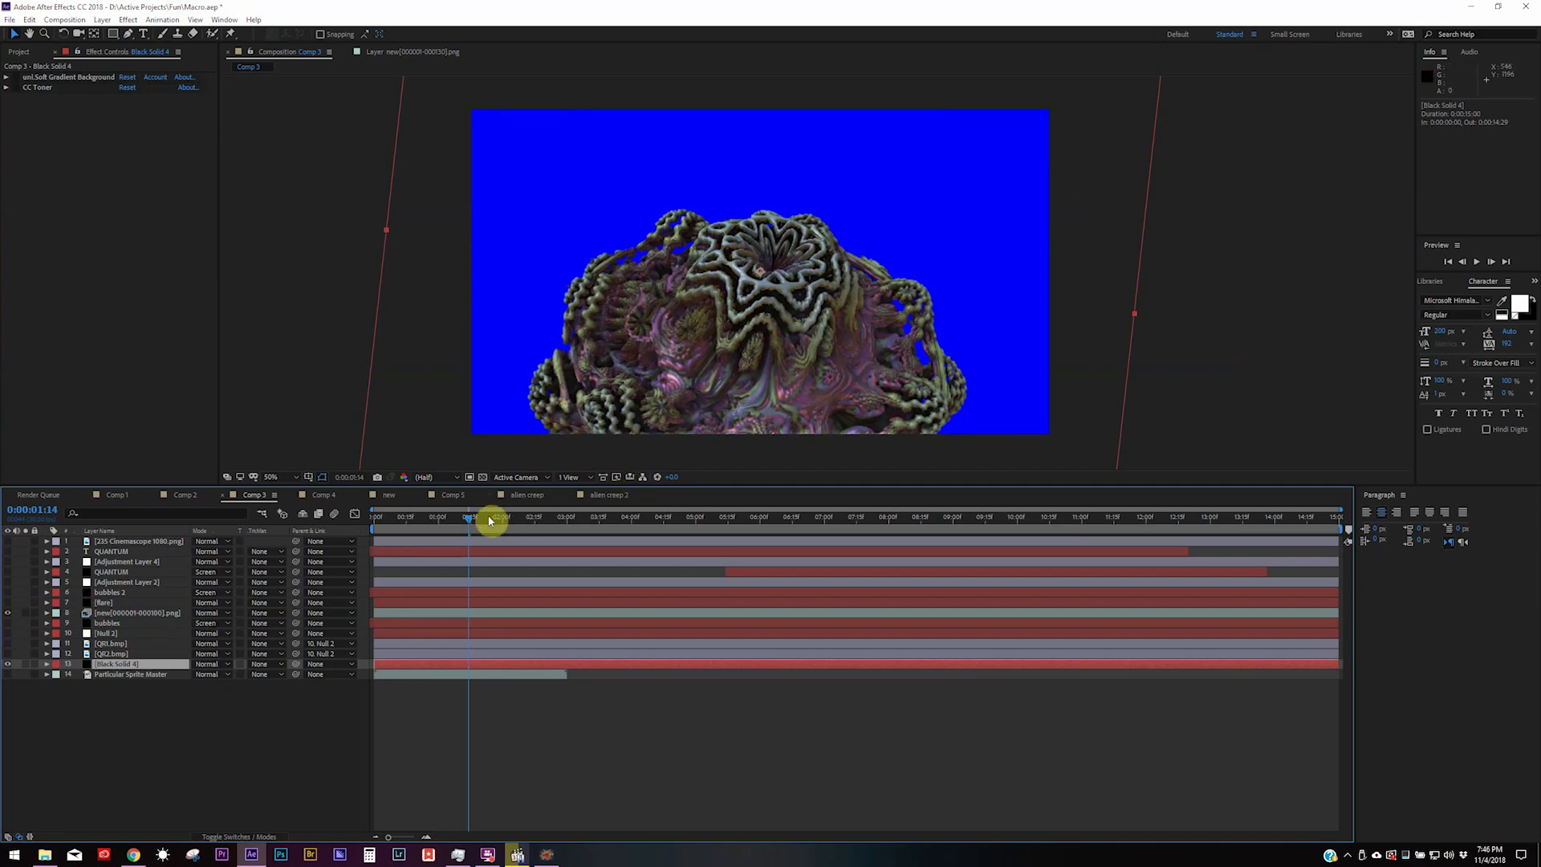
drag(466, 519, 891, 536)
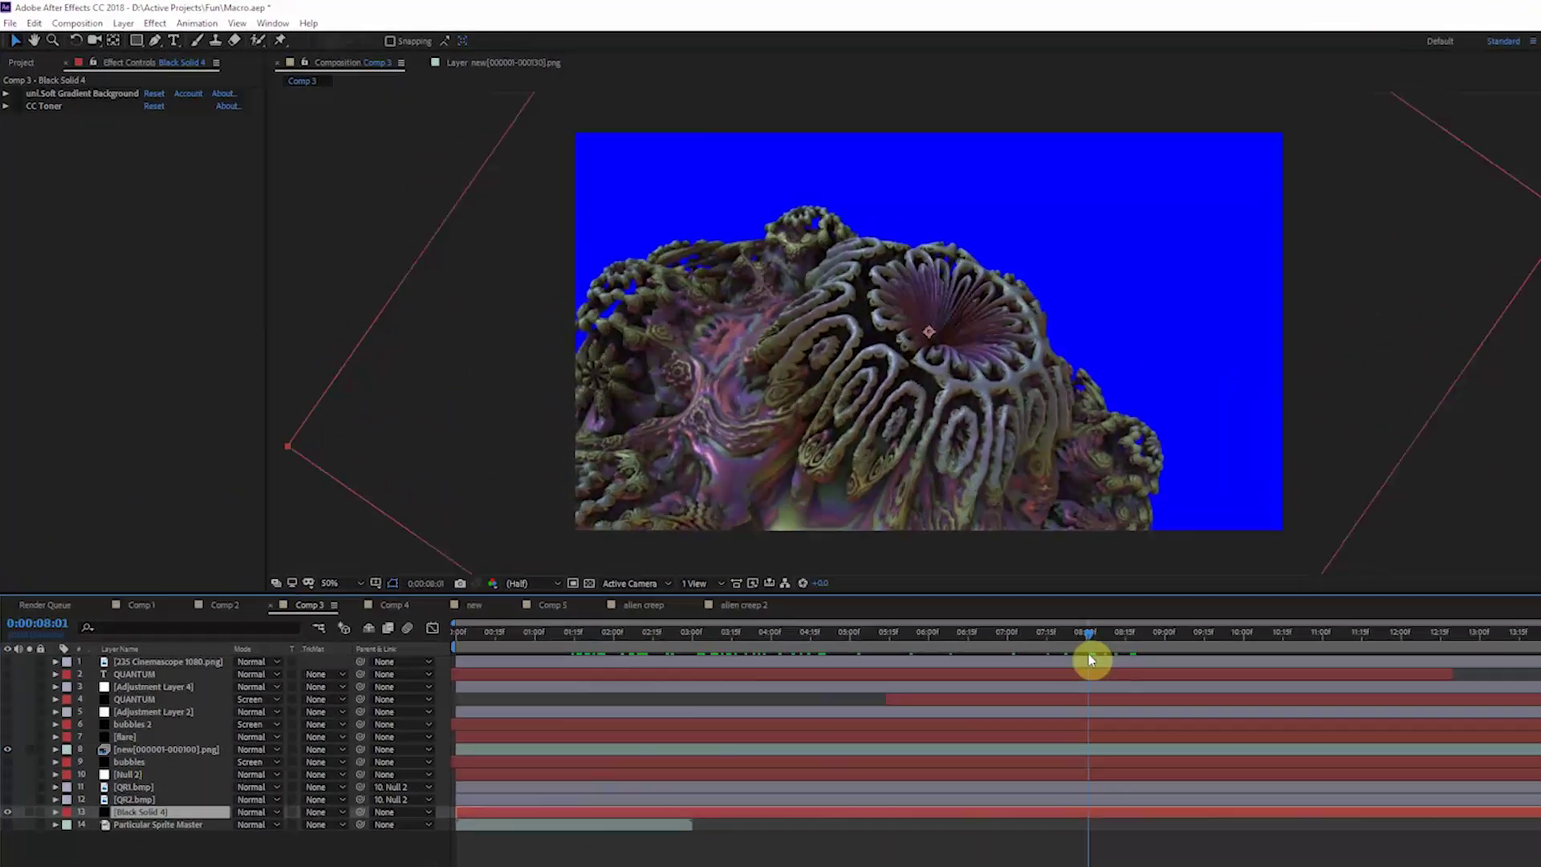
drag(1089, 655, 1056, 648)
drag(1120, 689, 847, 689)
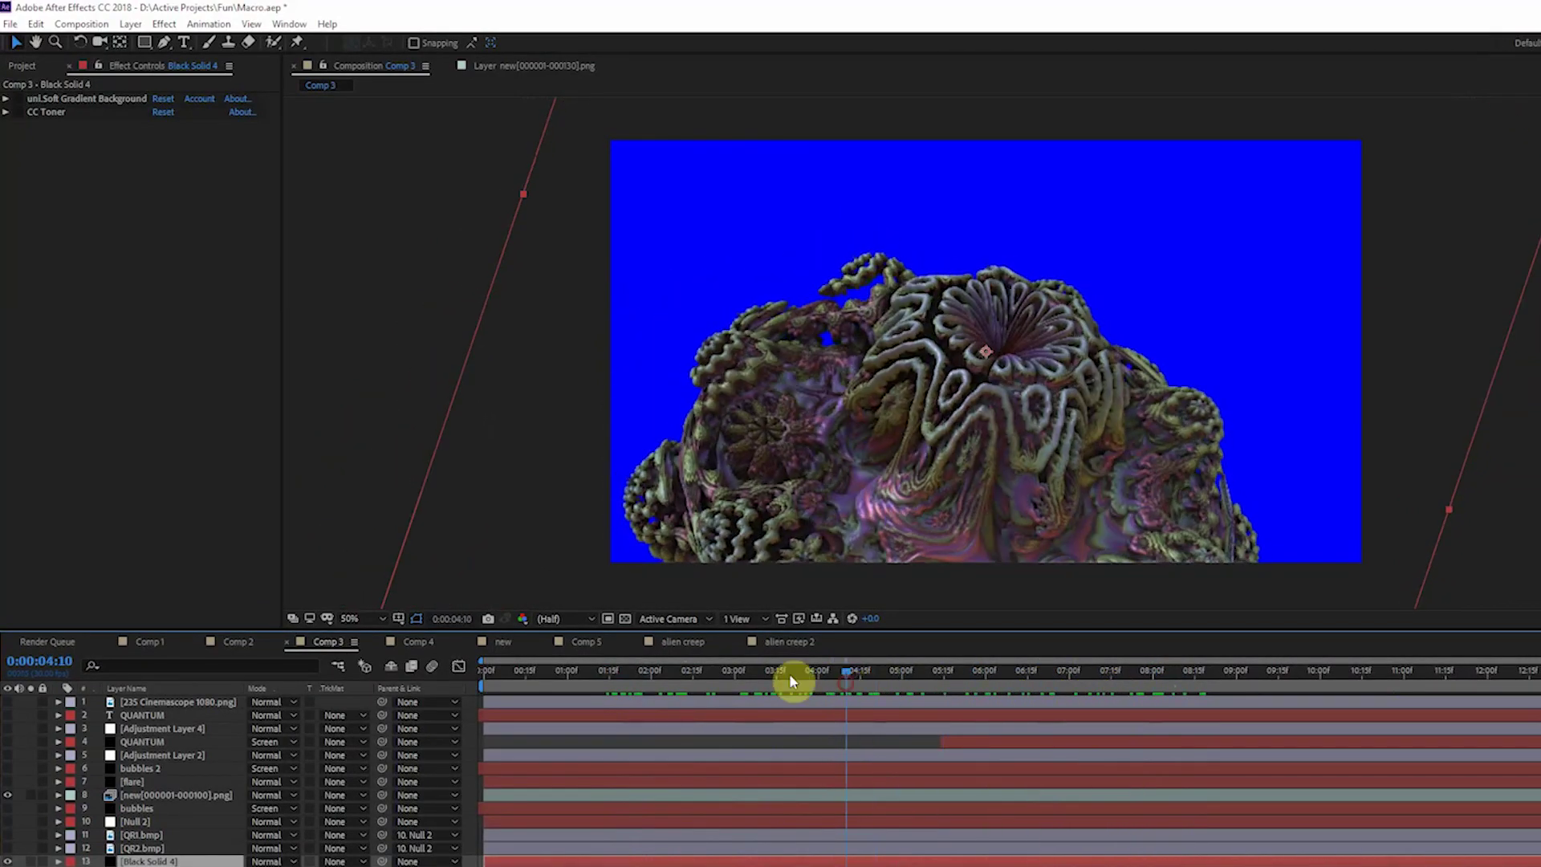
click(166, 795)
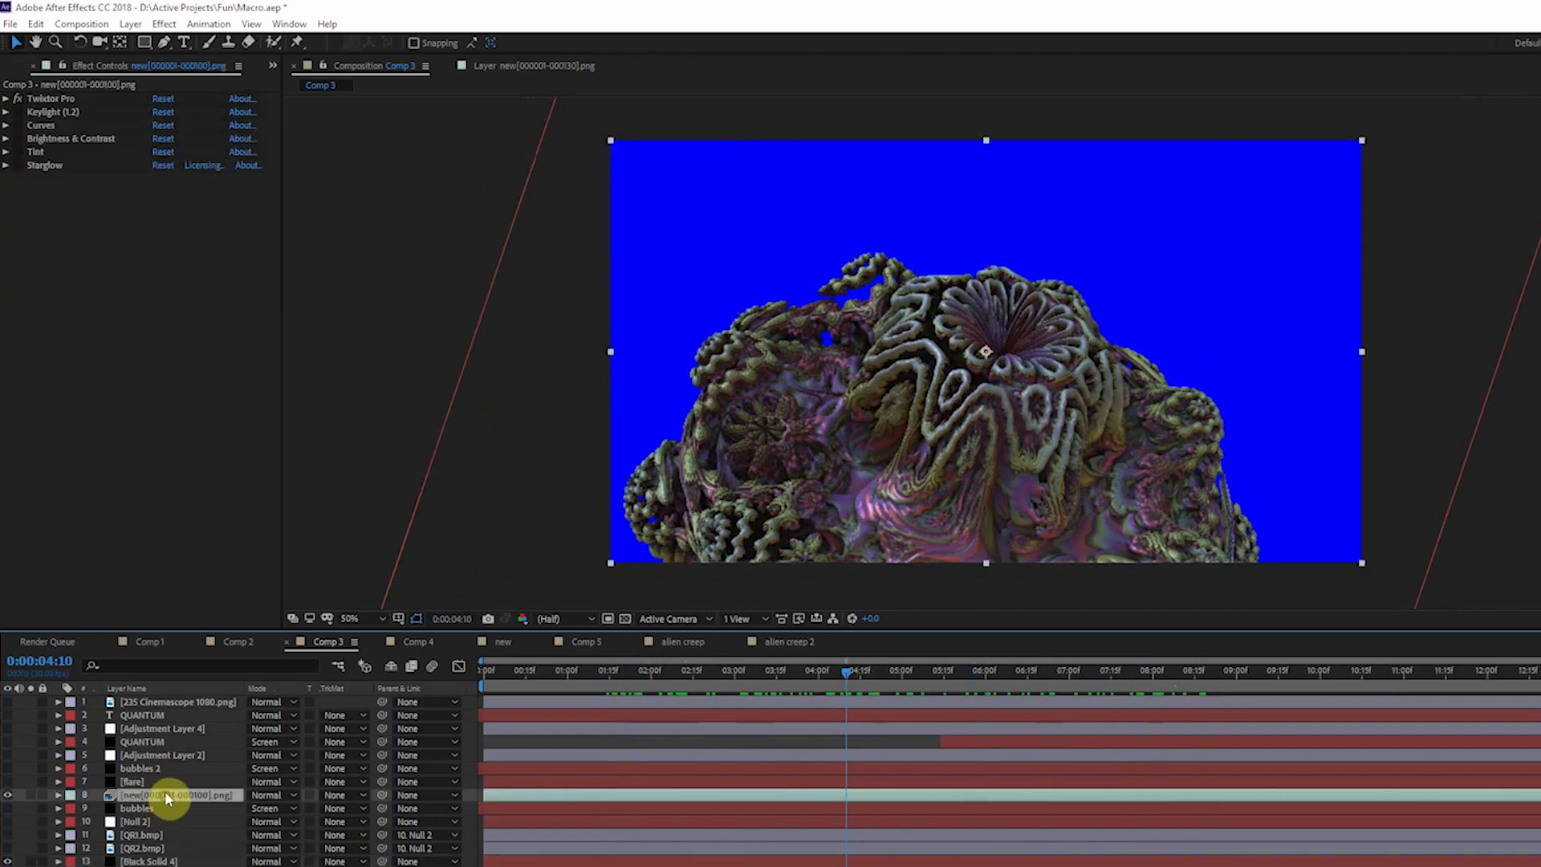
click(19, 112)
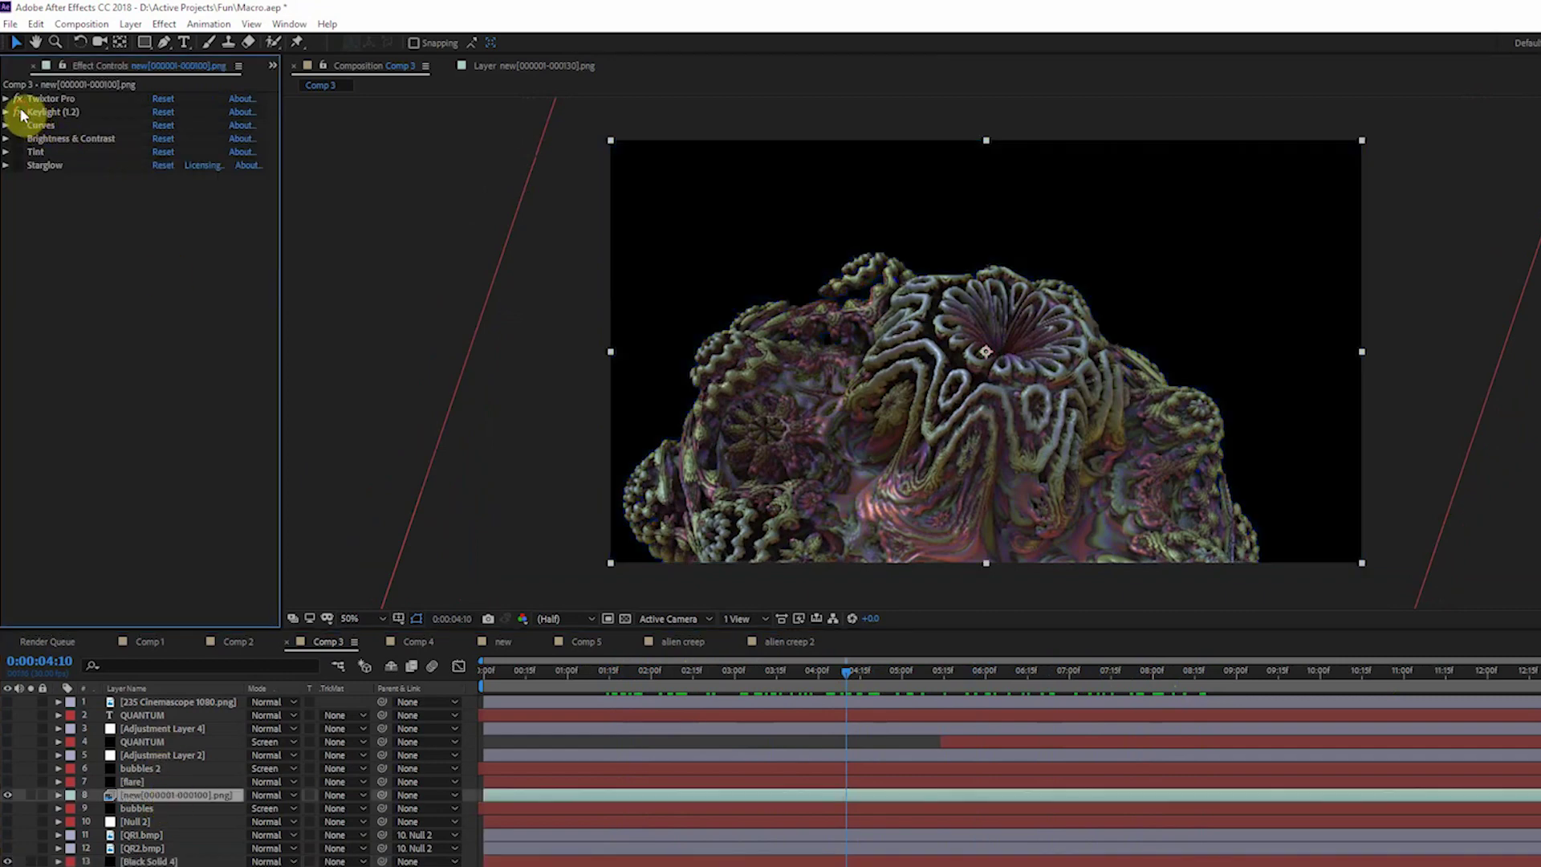
click(624, 619)
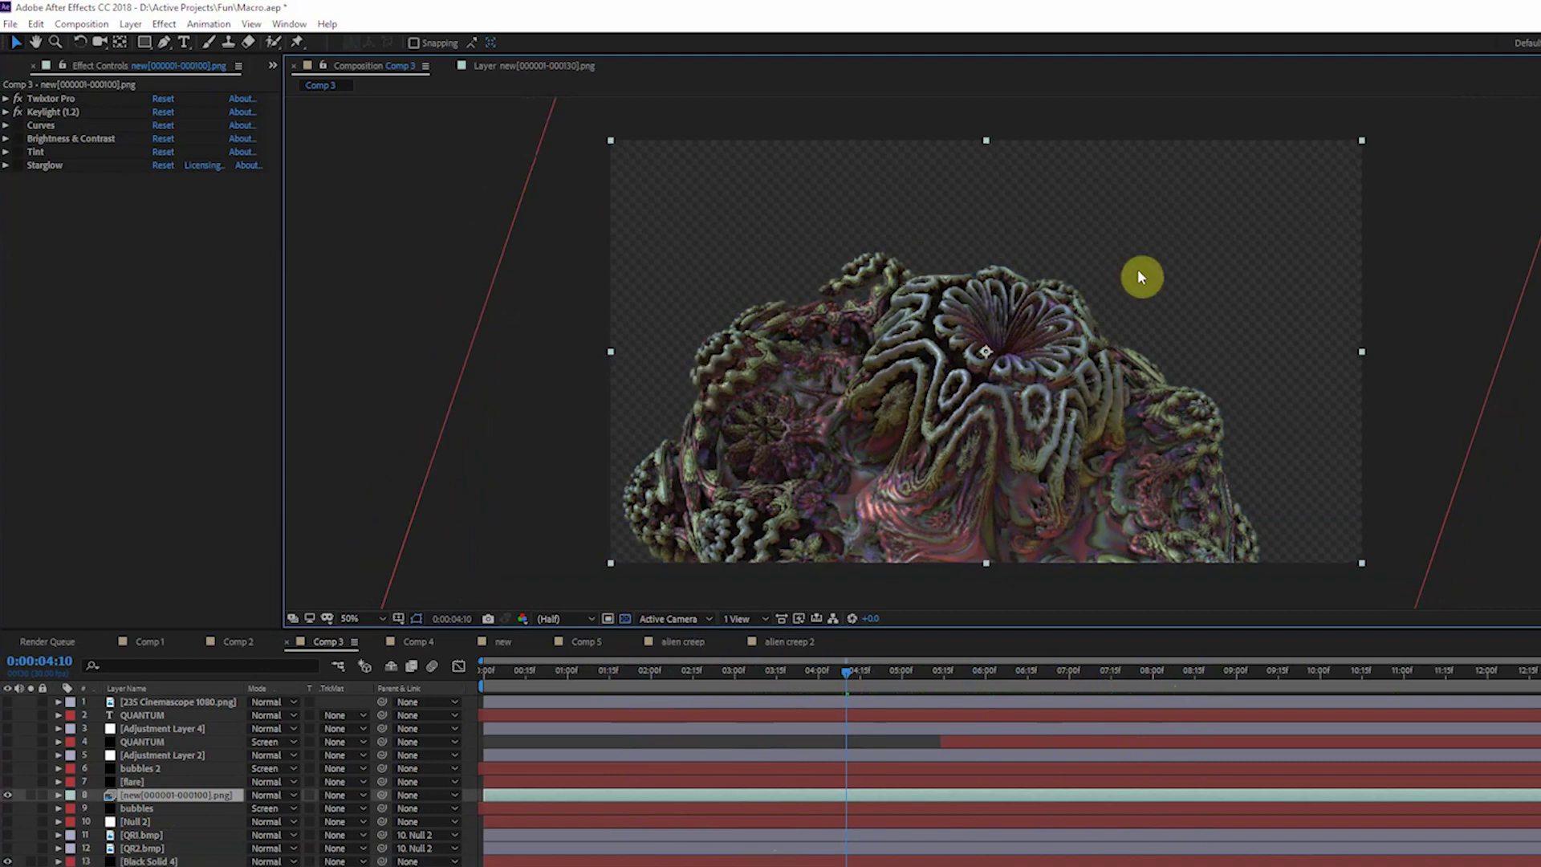
click(628, 618)
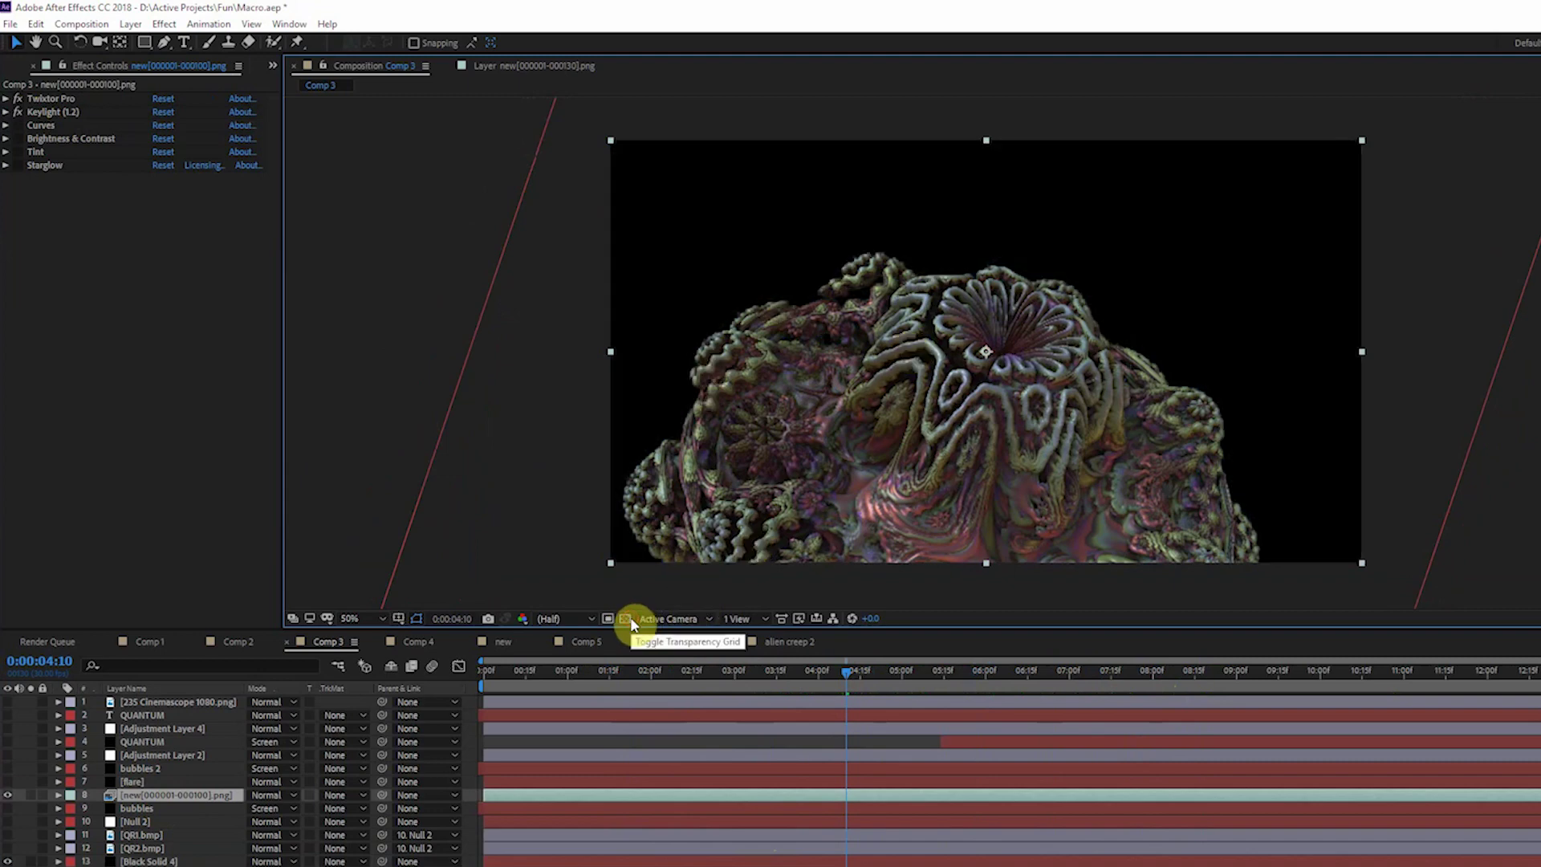
click(18, 125)
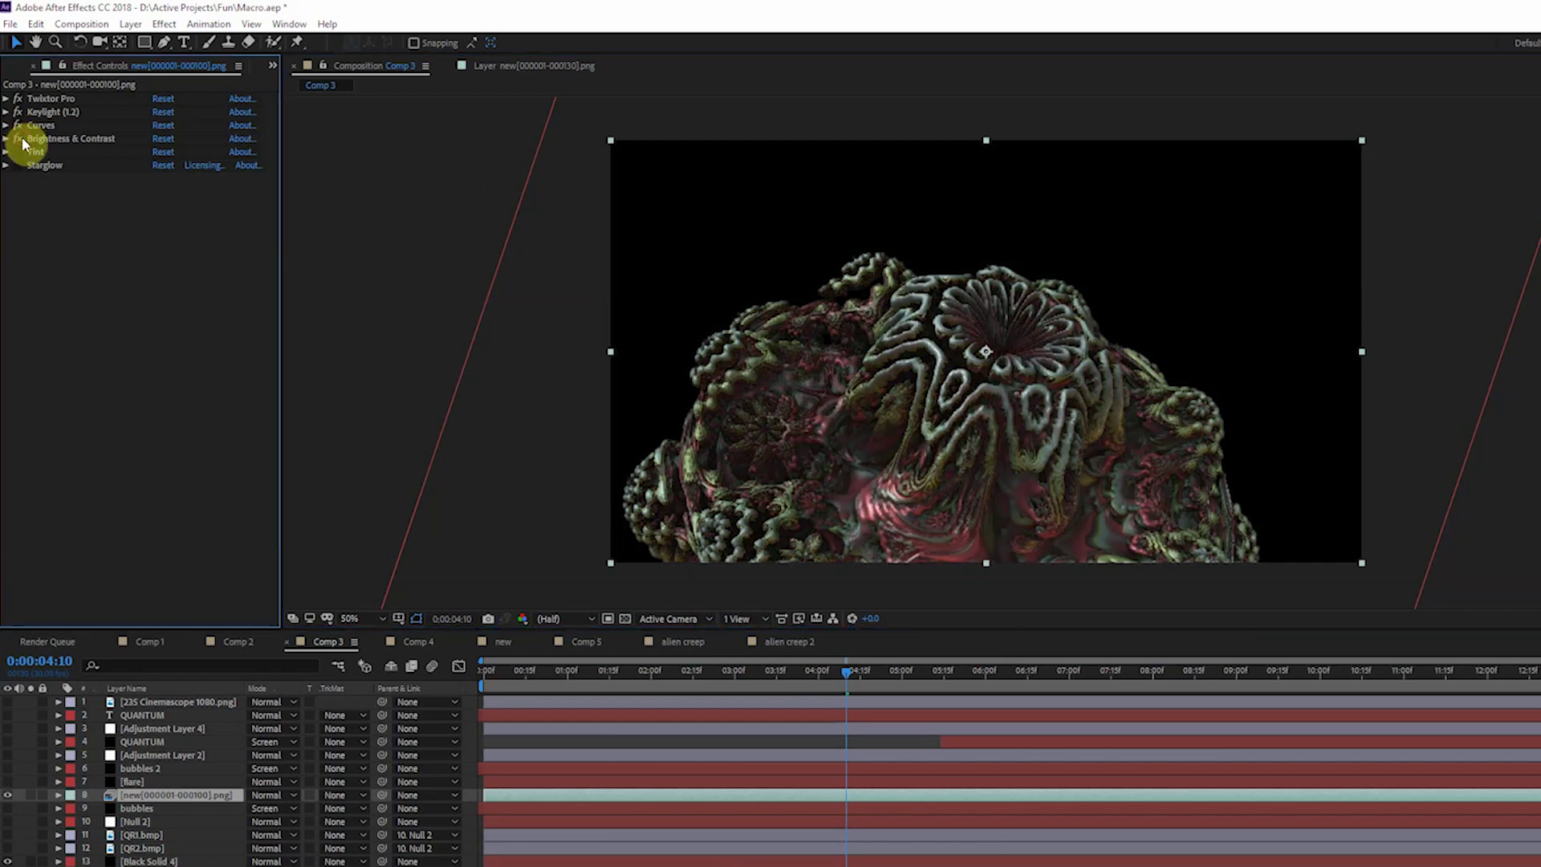
drag(22, 142, 19, 154)
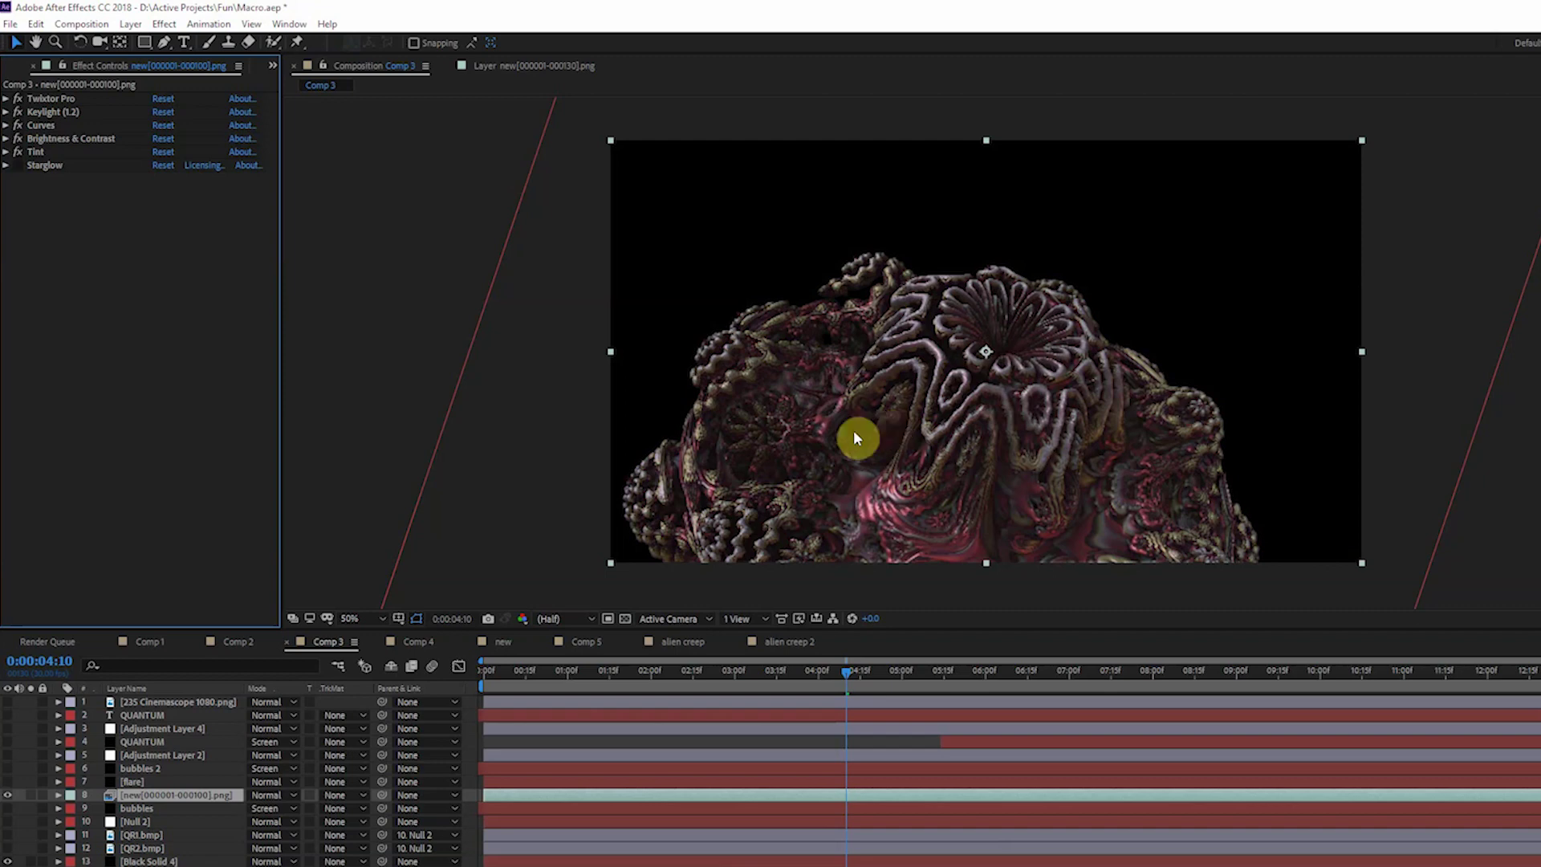
click(18, 164)
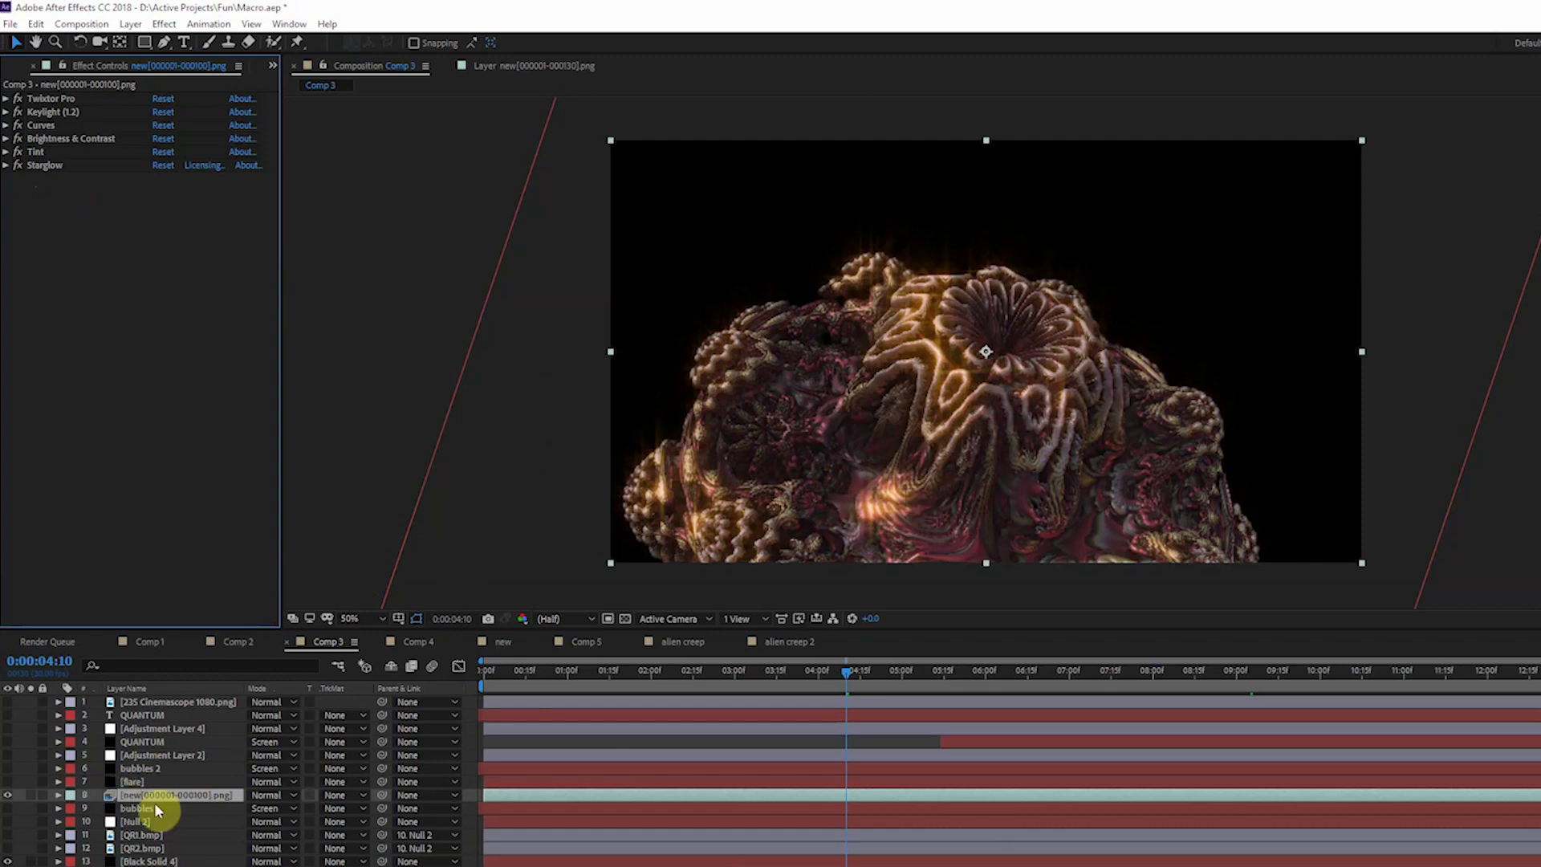
Enable uni.Soft Gradient Background and CC Toner on the Black Solid 4 layer and preview the background's motion
click(154, 862)
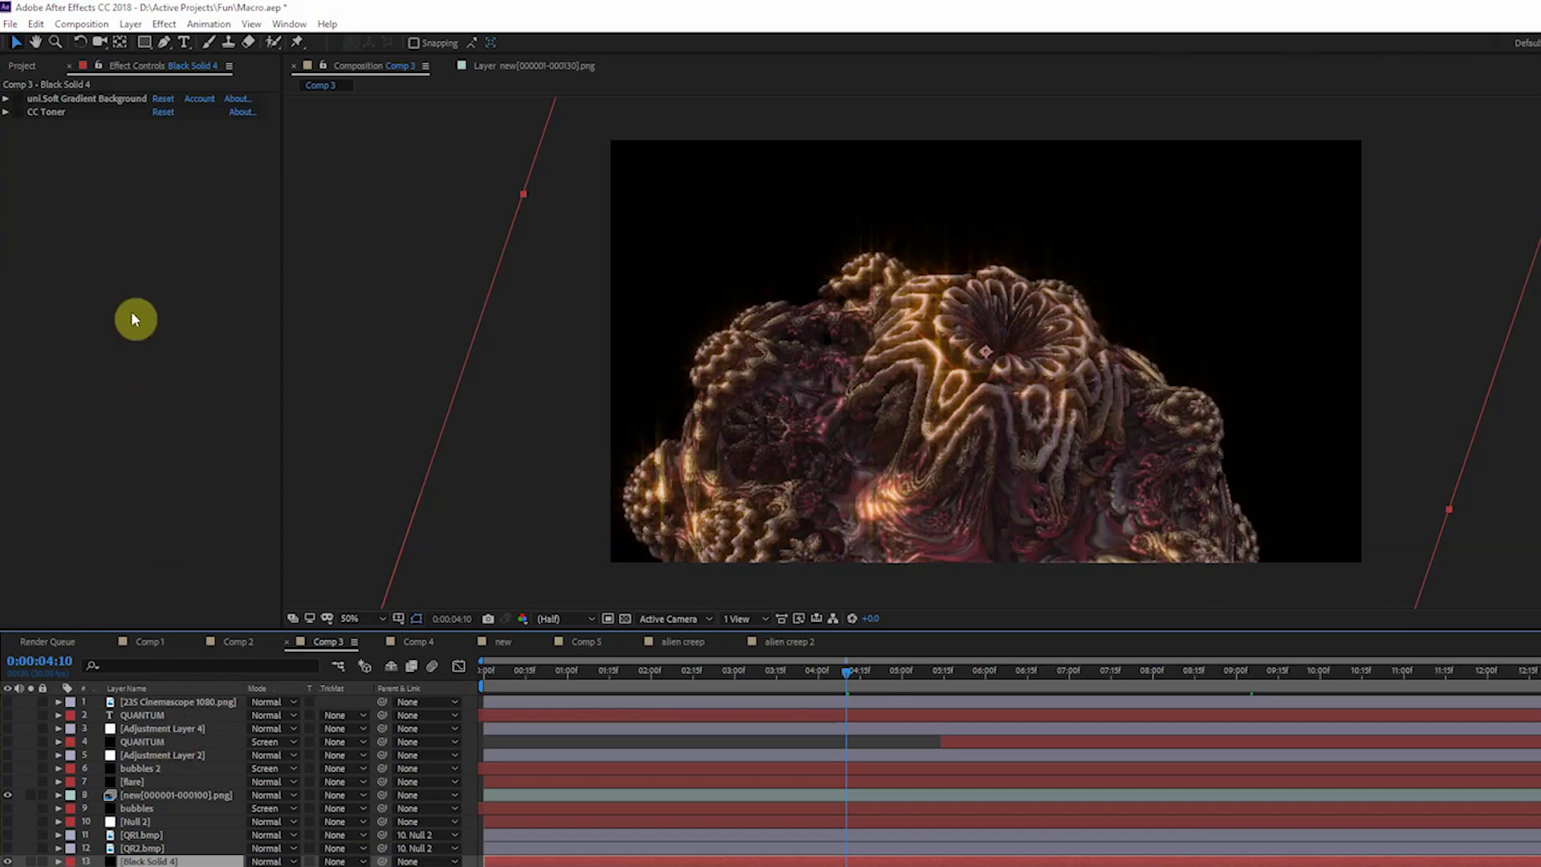
click(16, 98)
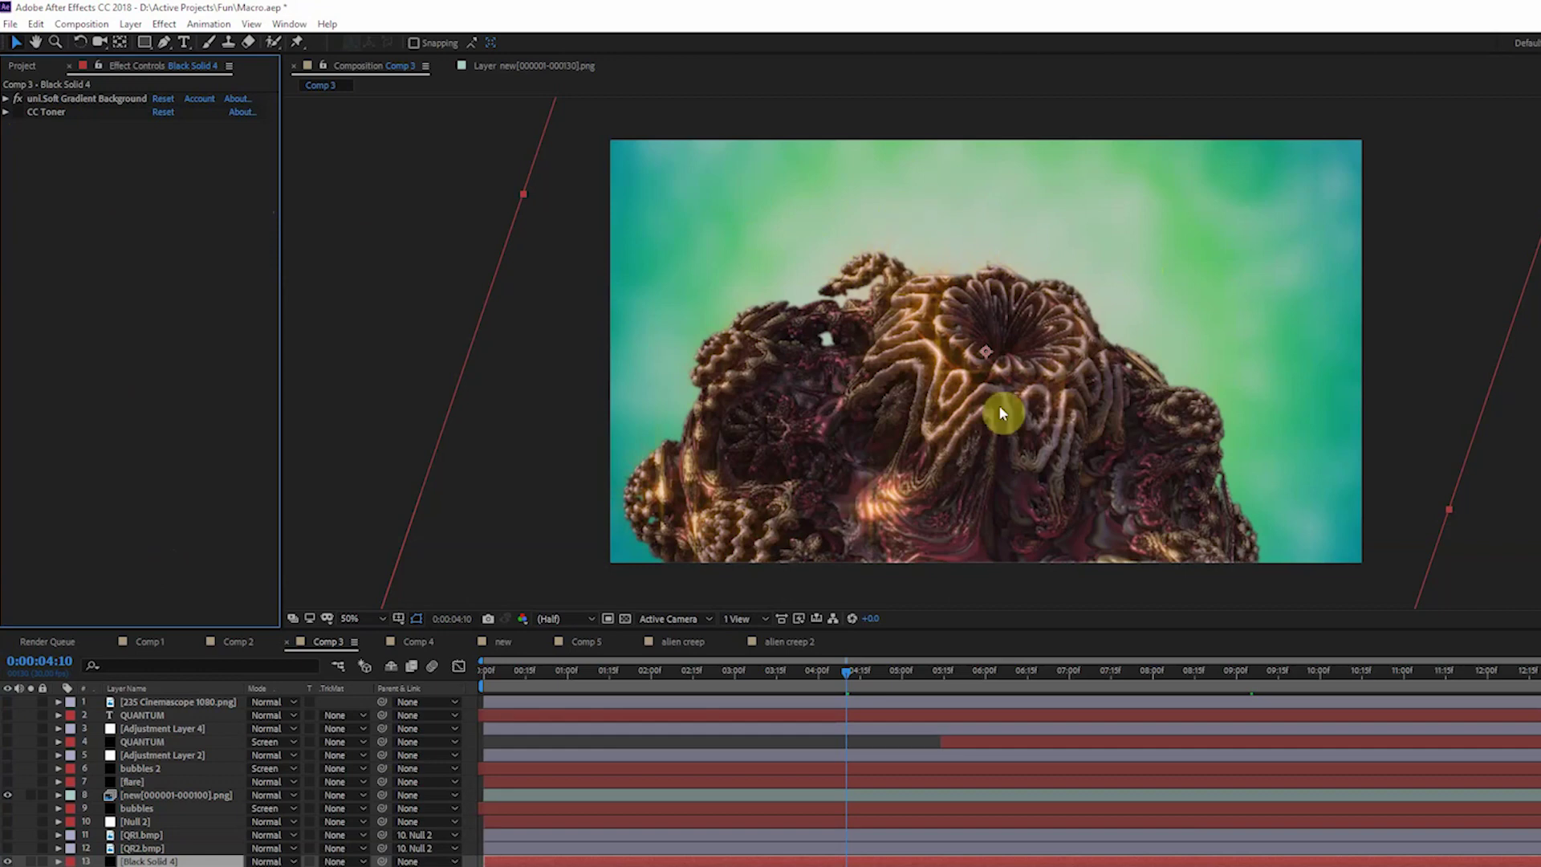
drag(844, 659, 996, 684)
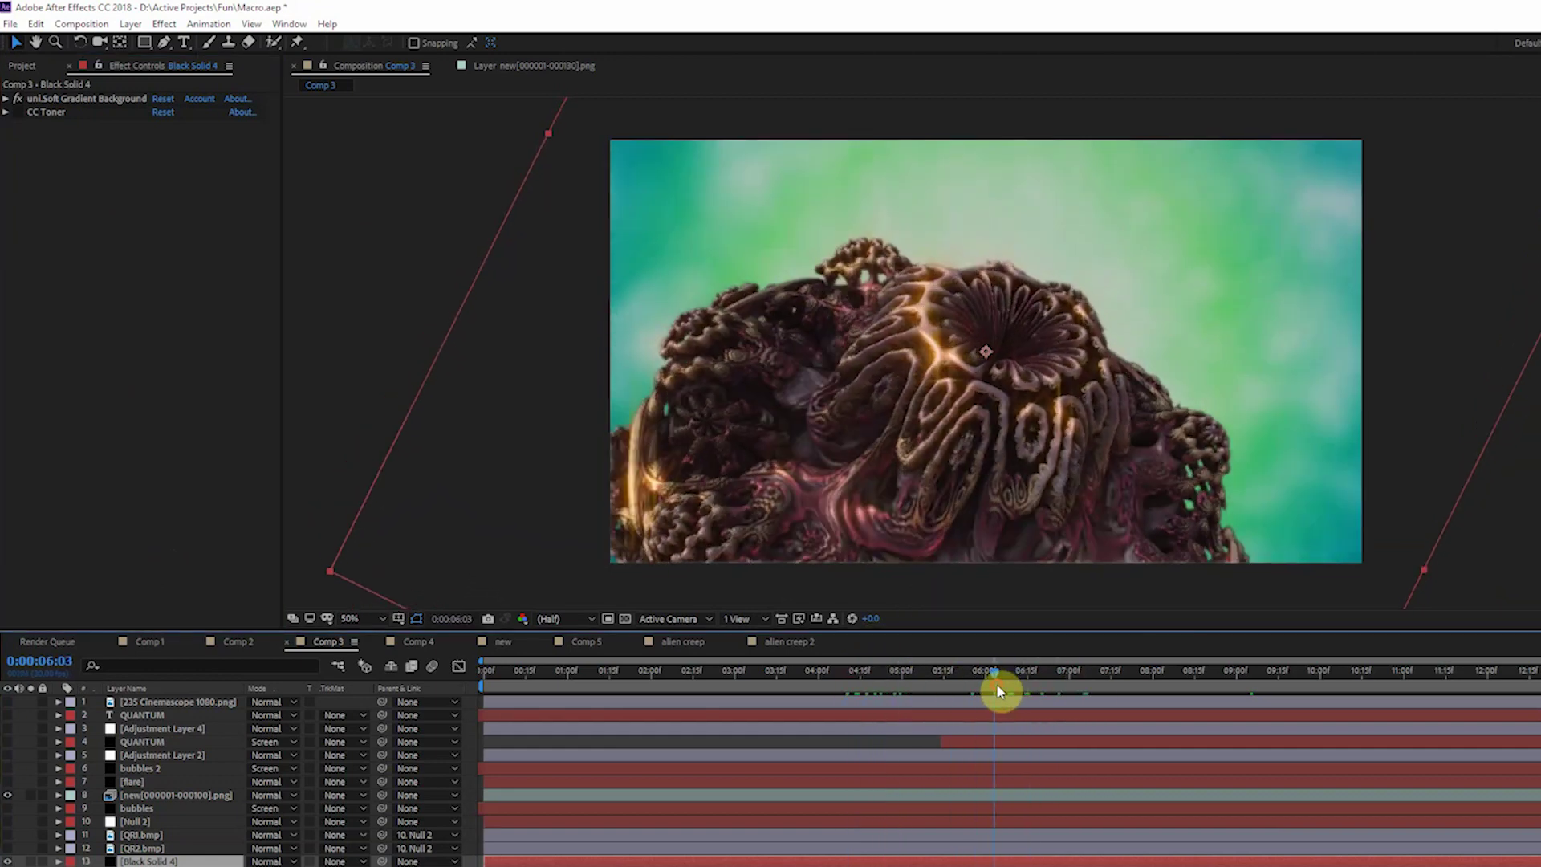
click(18, 112)
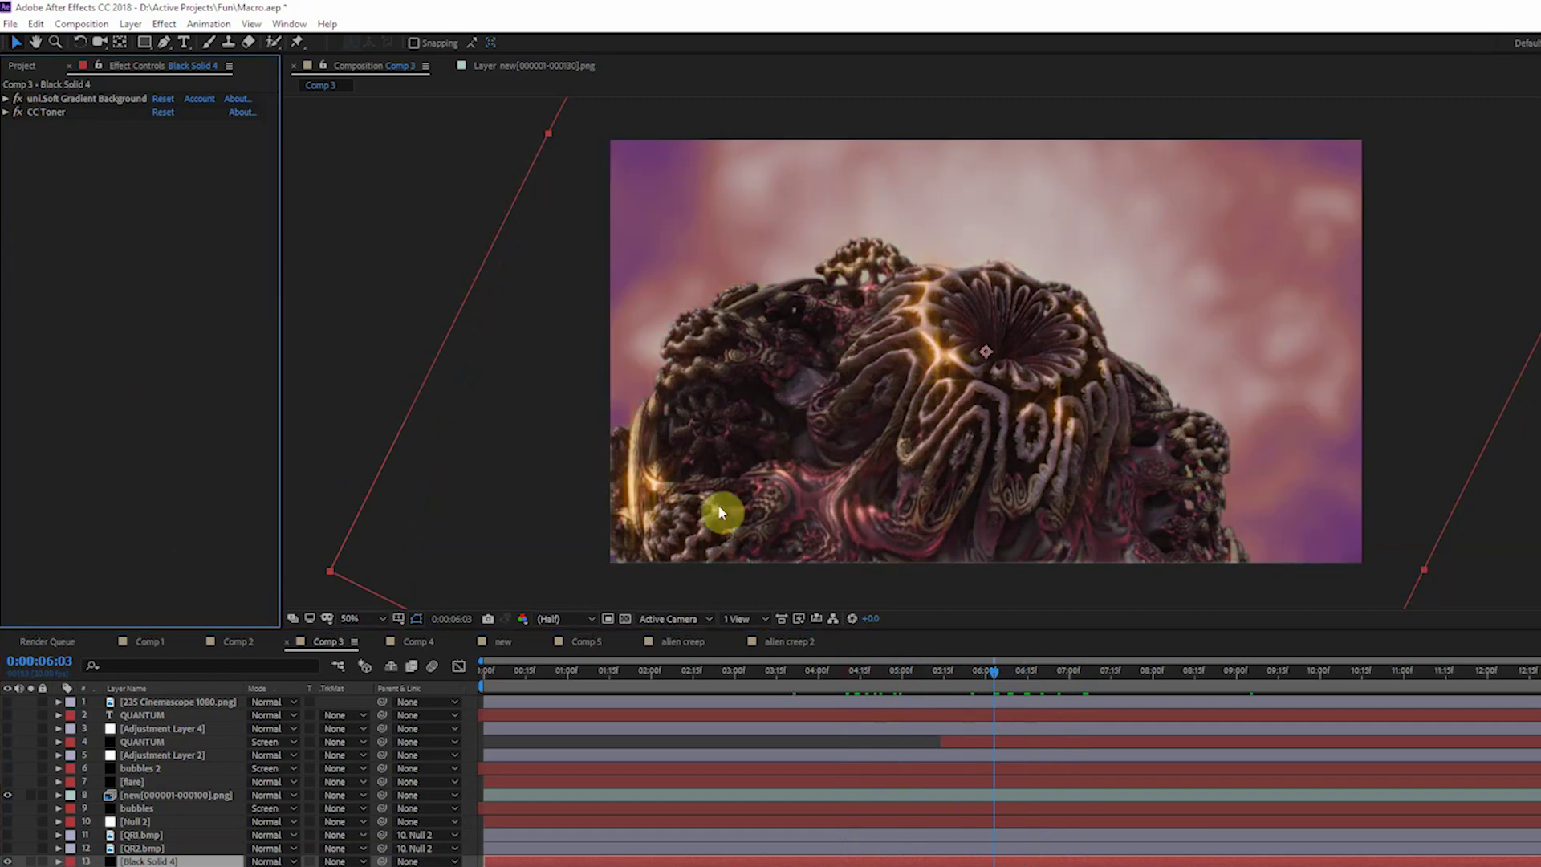
key(space)
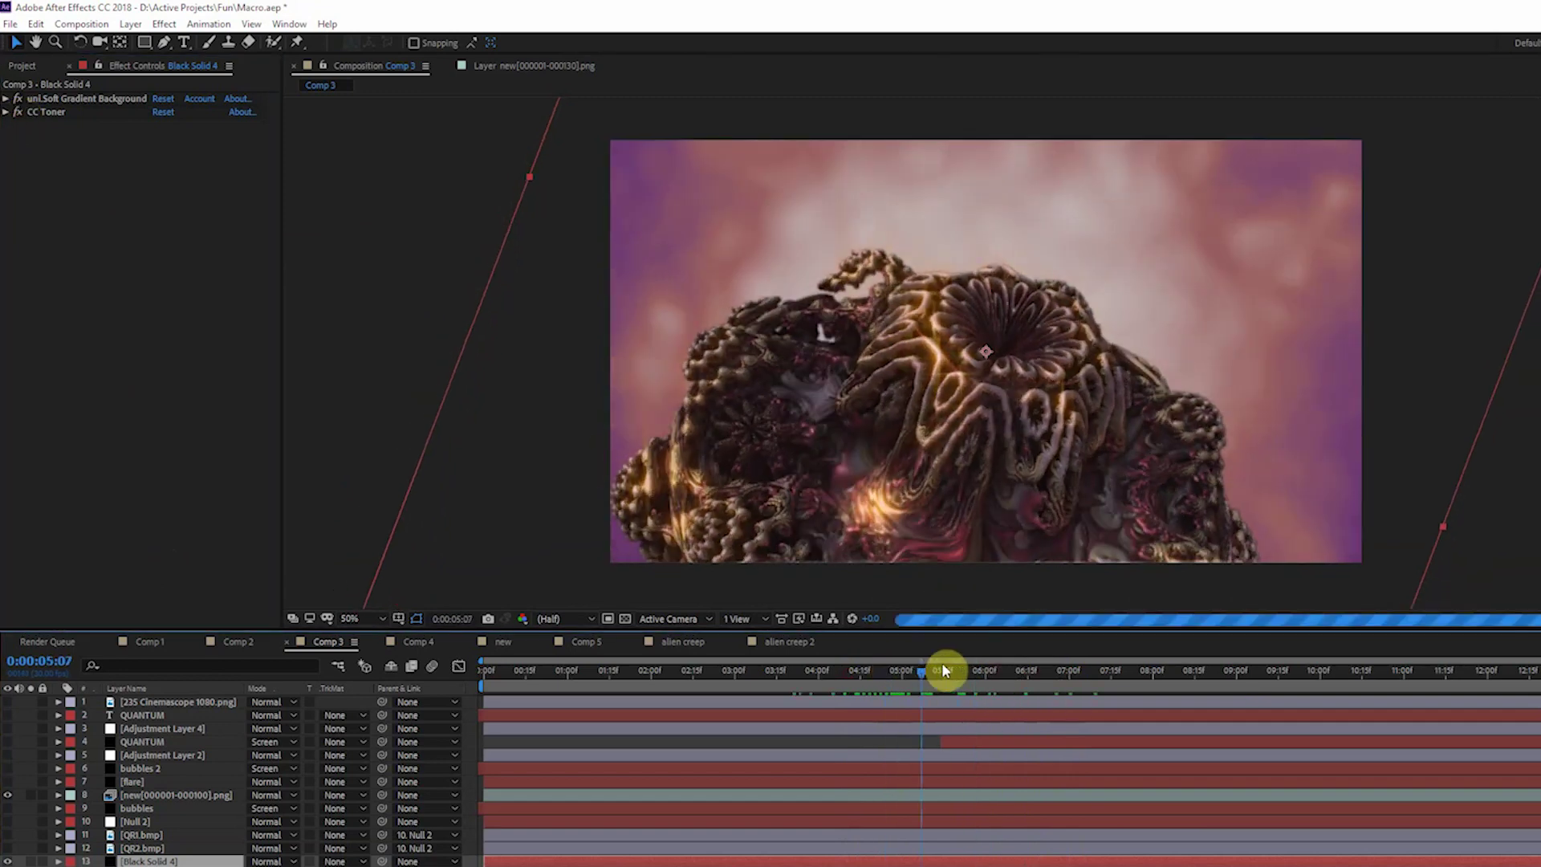
click(1014, 667)
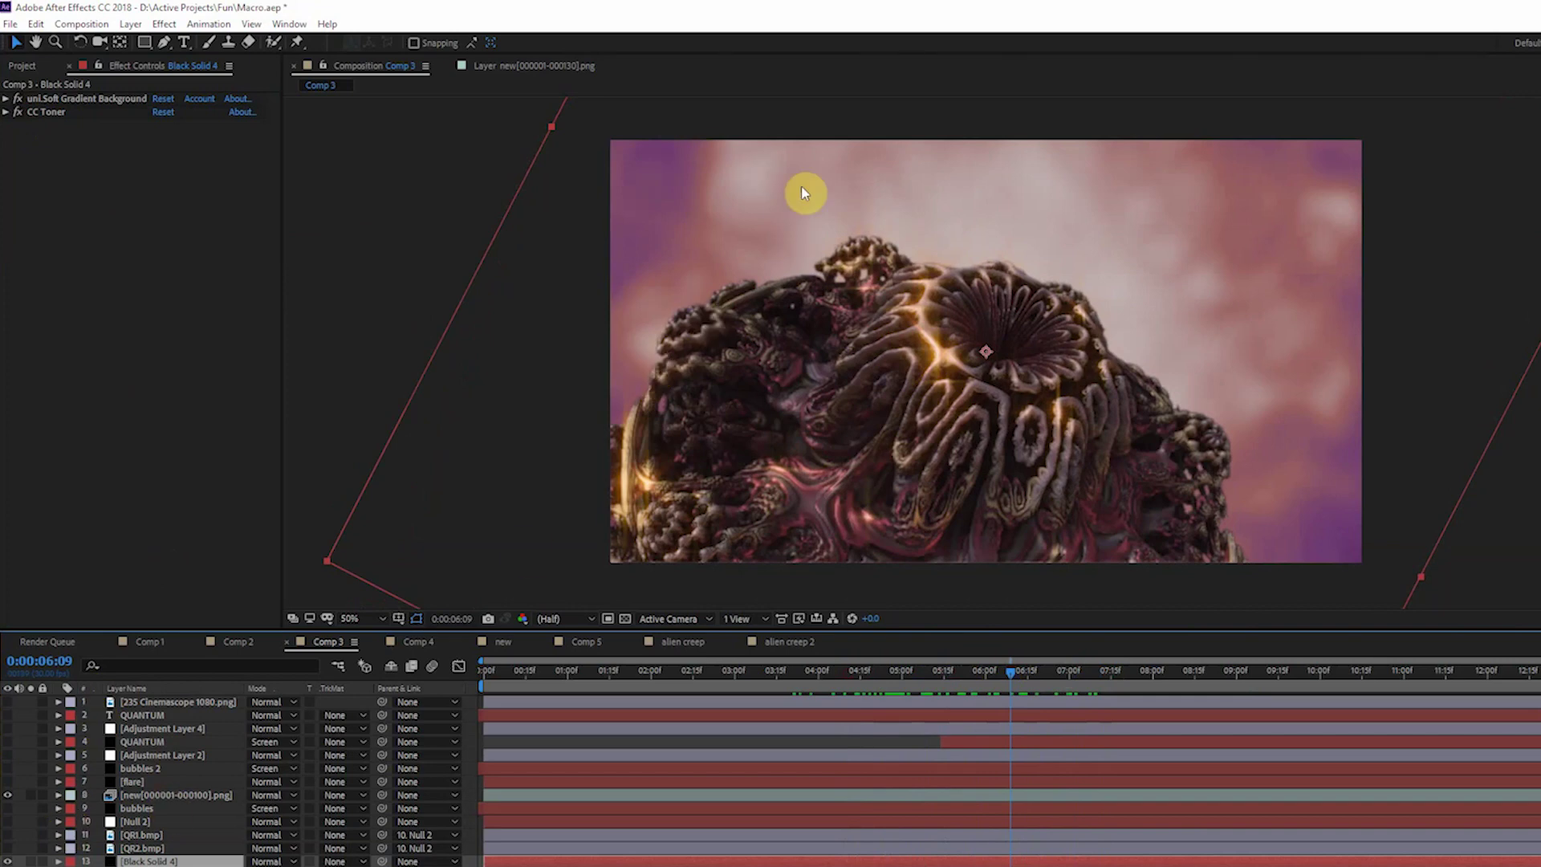
Make the QR1.bmp and QR2.bmp layers visible and move the current time to 0:00:01:08
click(8, 834)
click(8, 848)
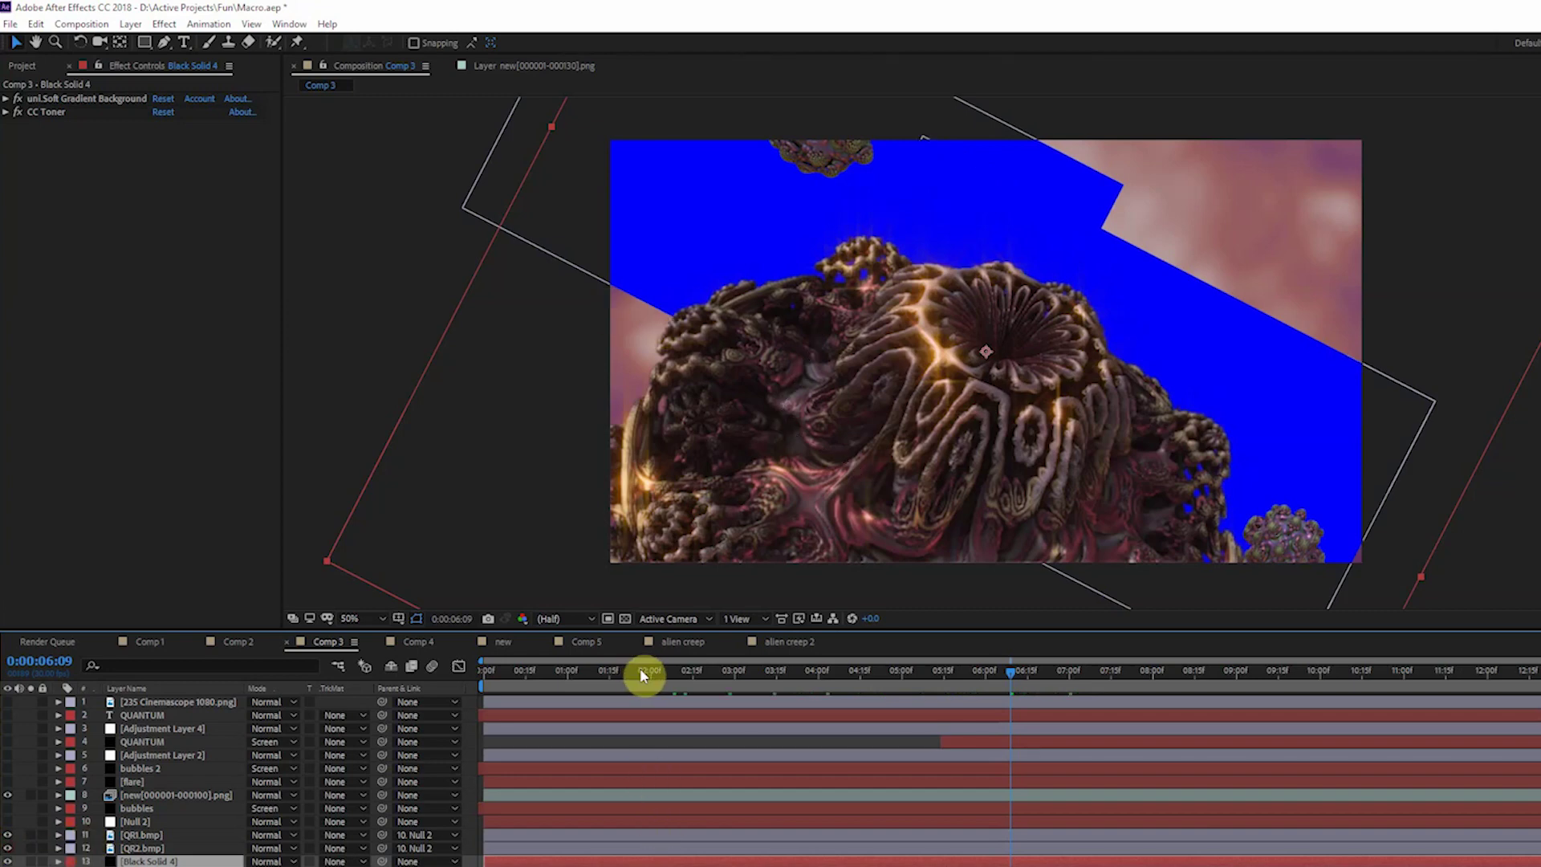
click(603, 671)
click(590, 672)
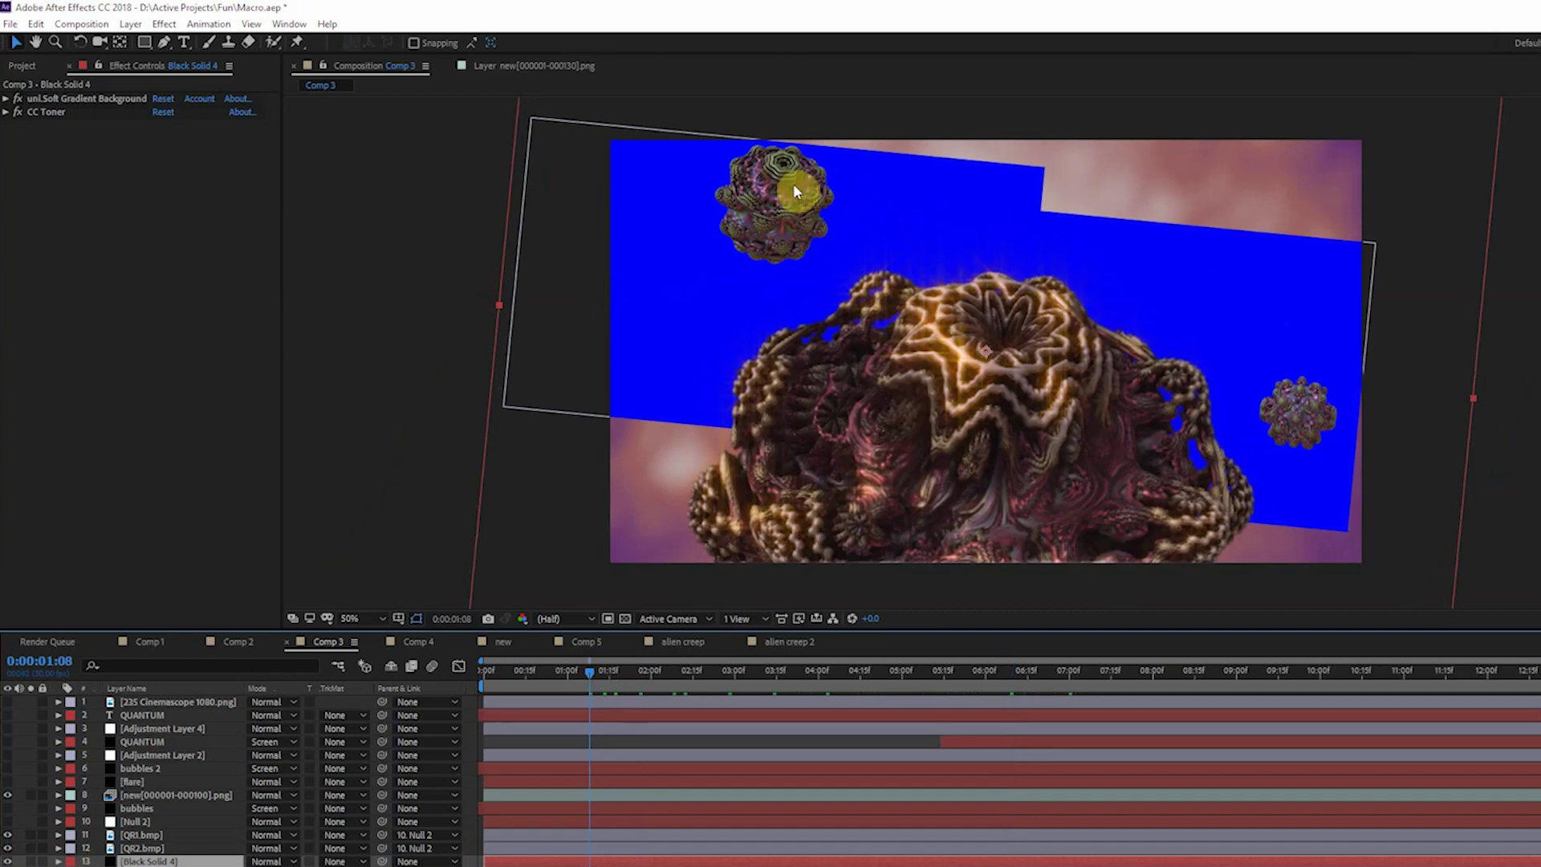
Enable Keylight (1.2) and Fast Box Blur on both the QR1.bmp and QR2.bmp layers
click(143, 849)
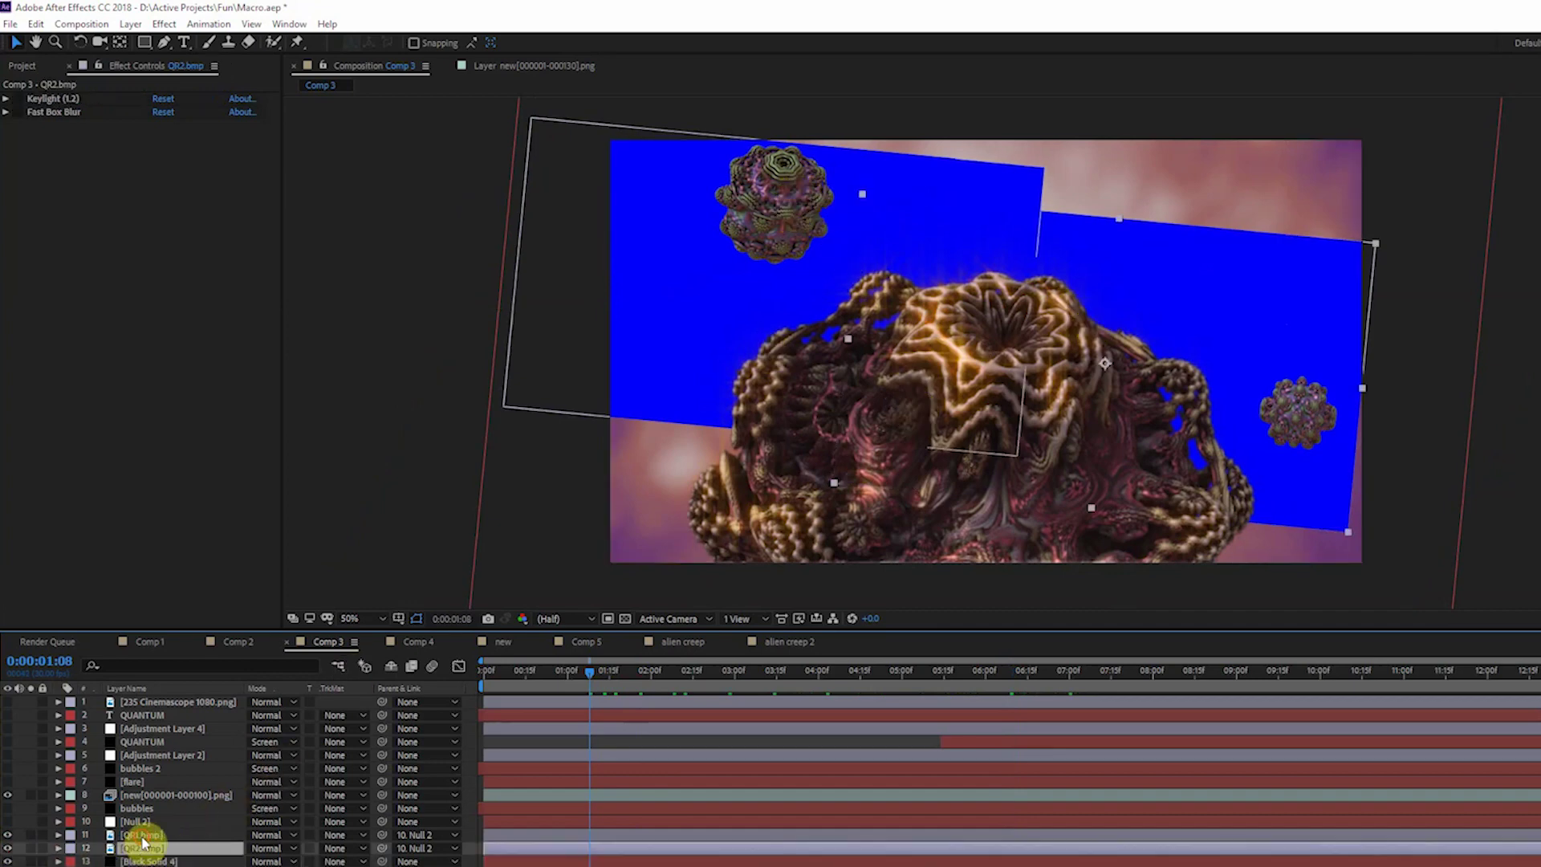
click(138, 836)
click(16, 113)
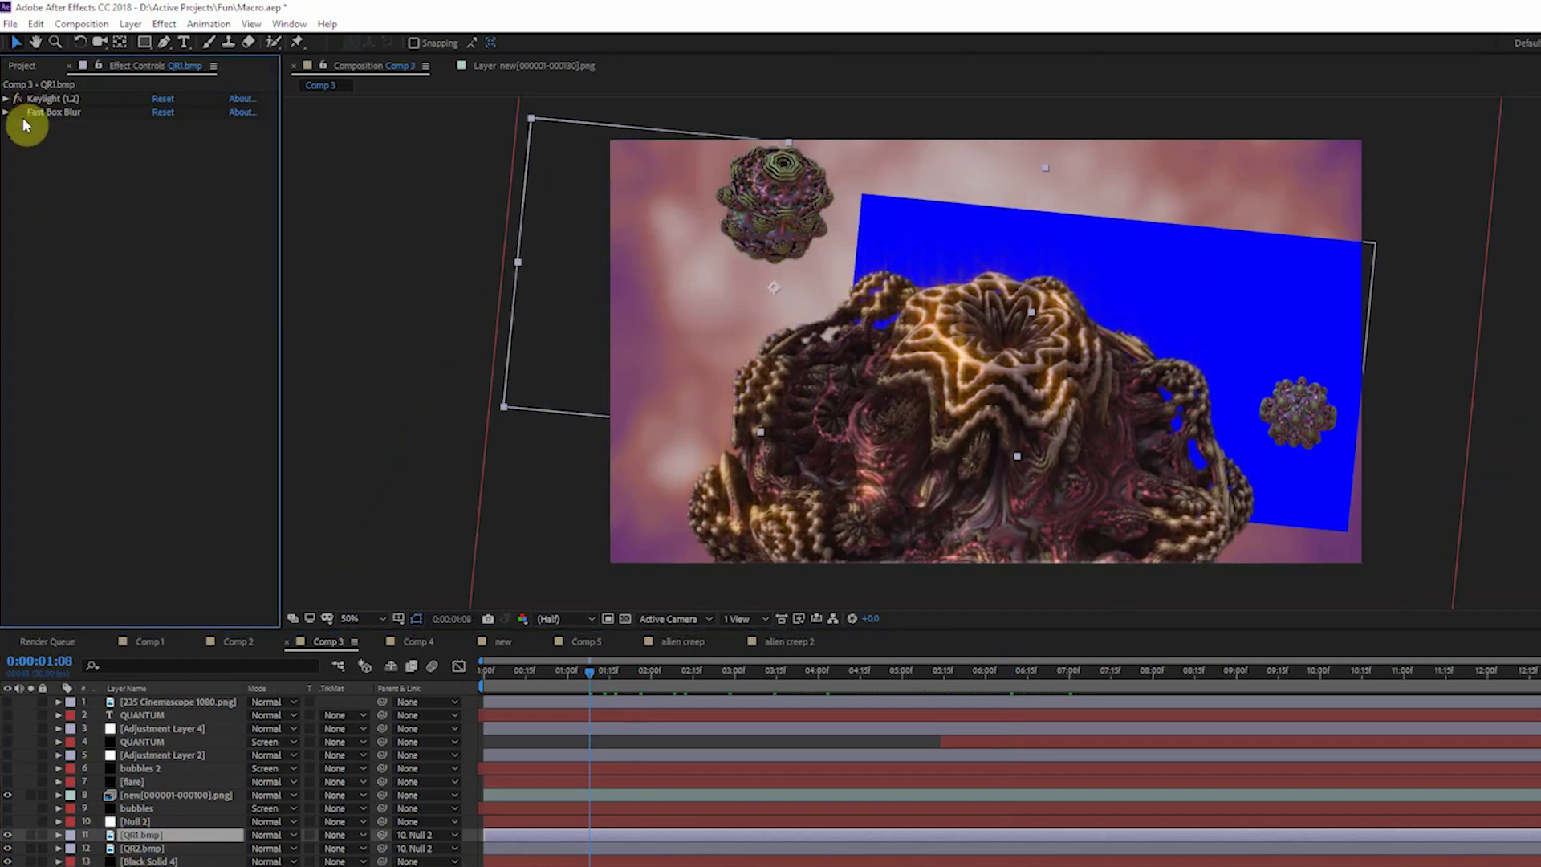
click(20, 113)
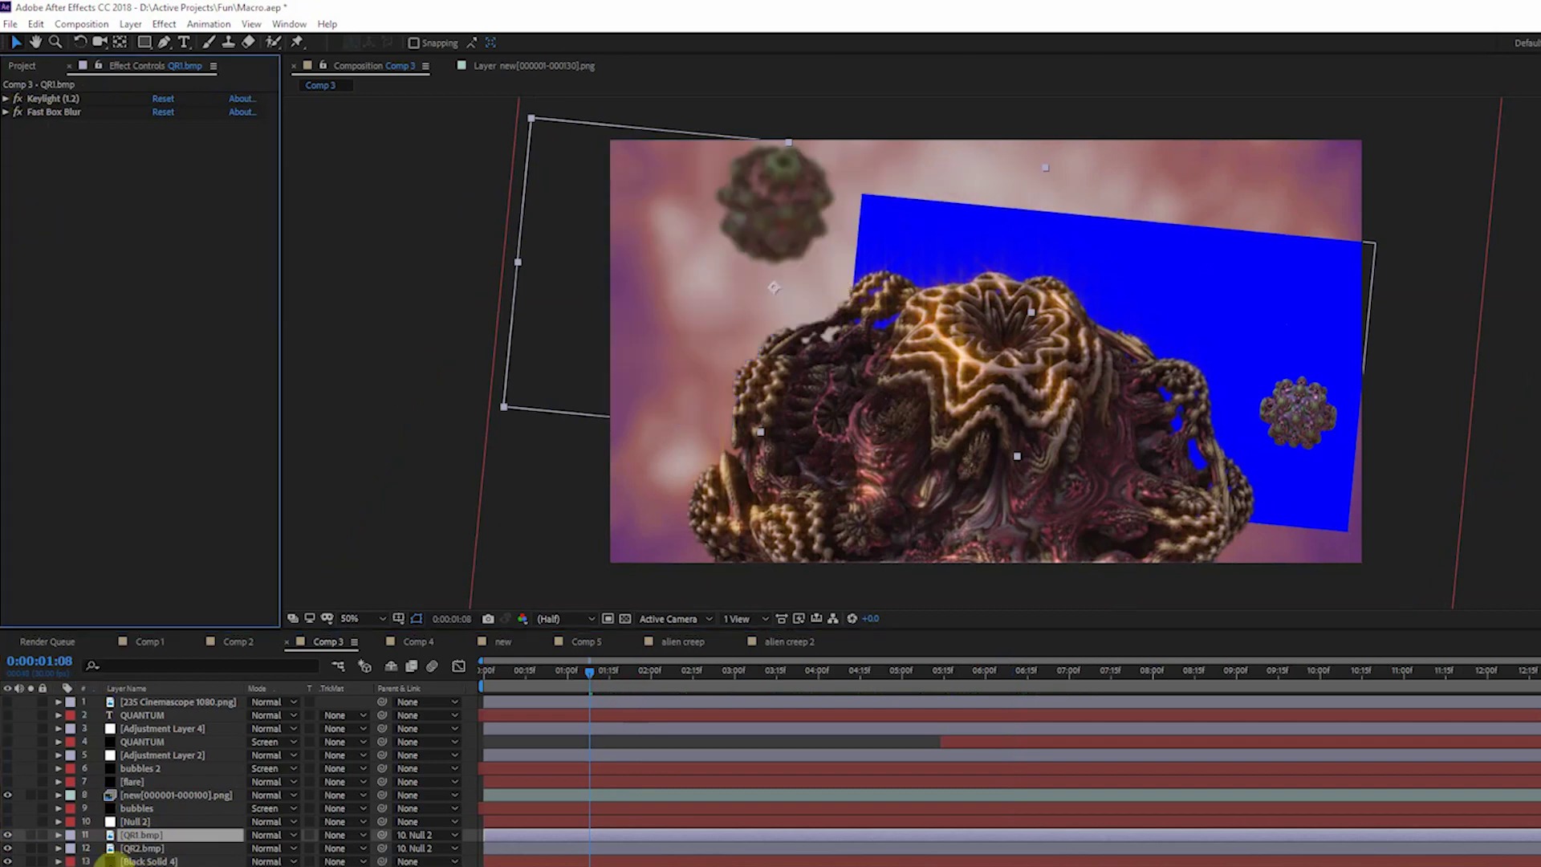
click(138, 850)
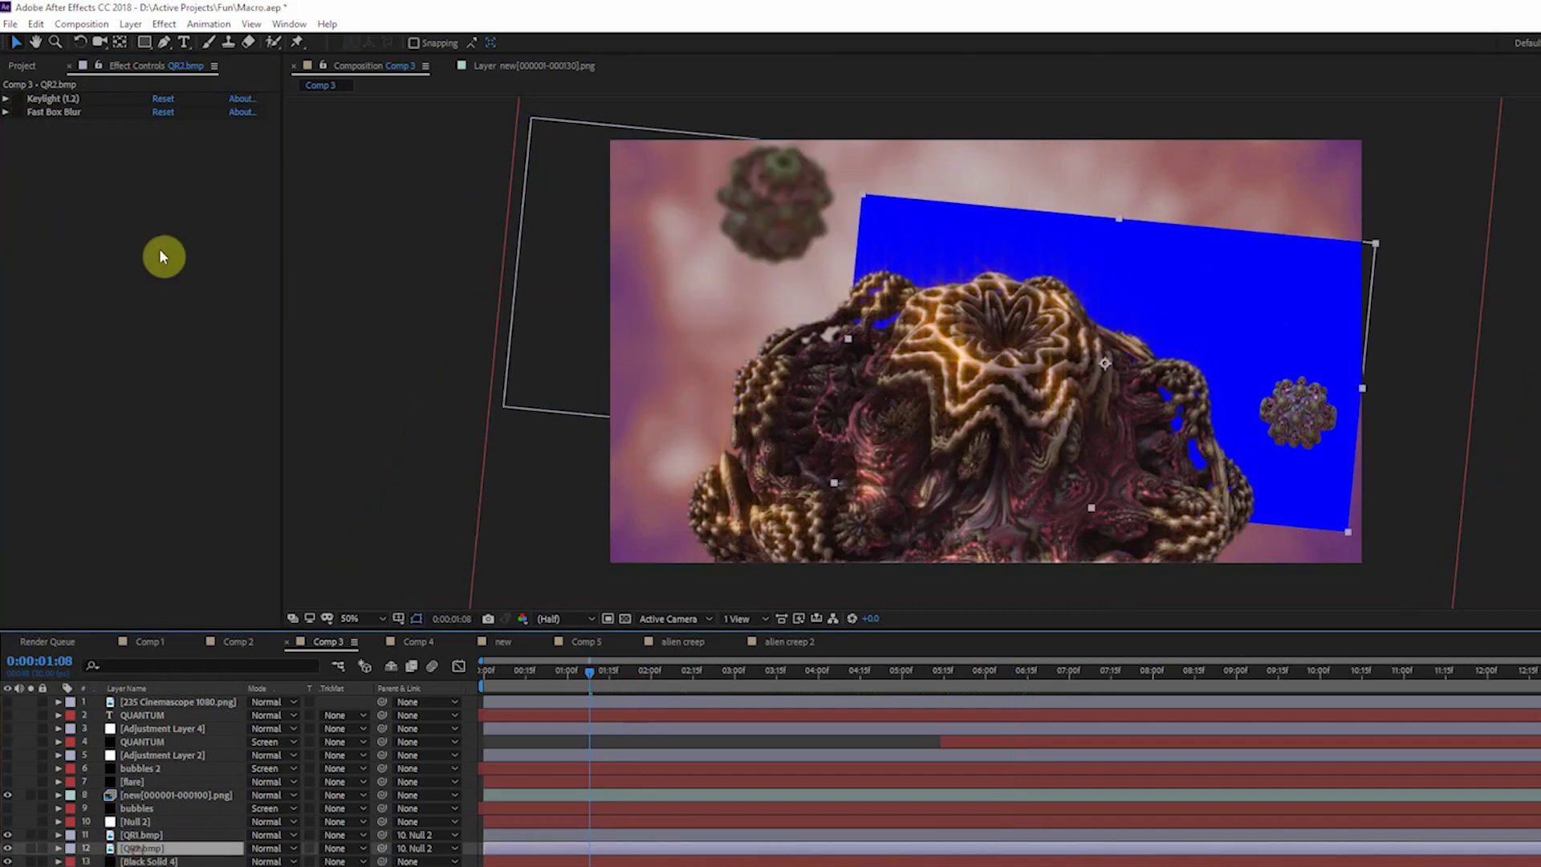
click(32, 98)
click(18, 99)
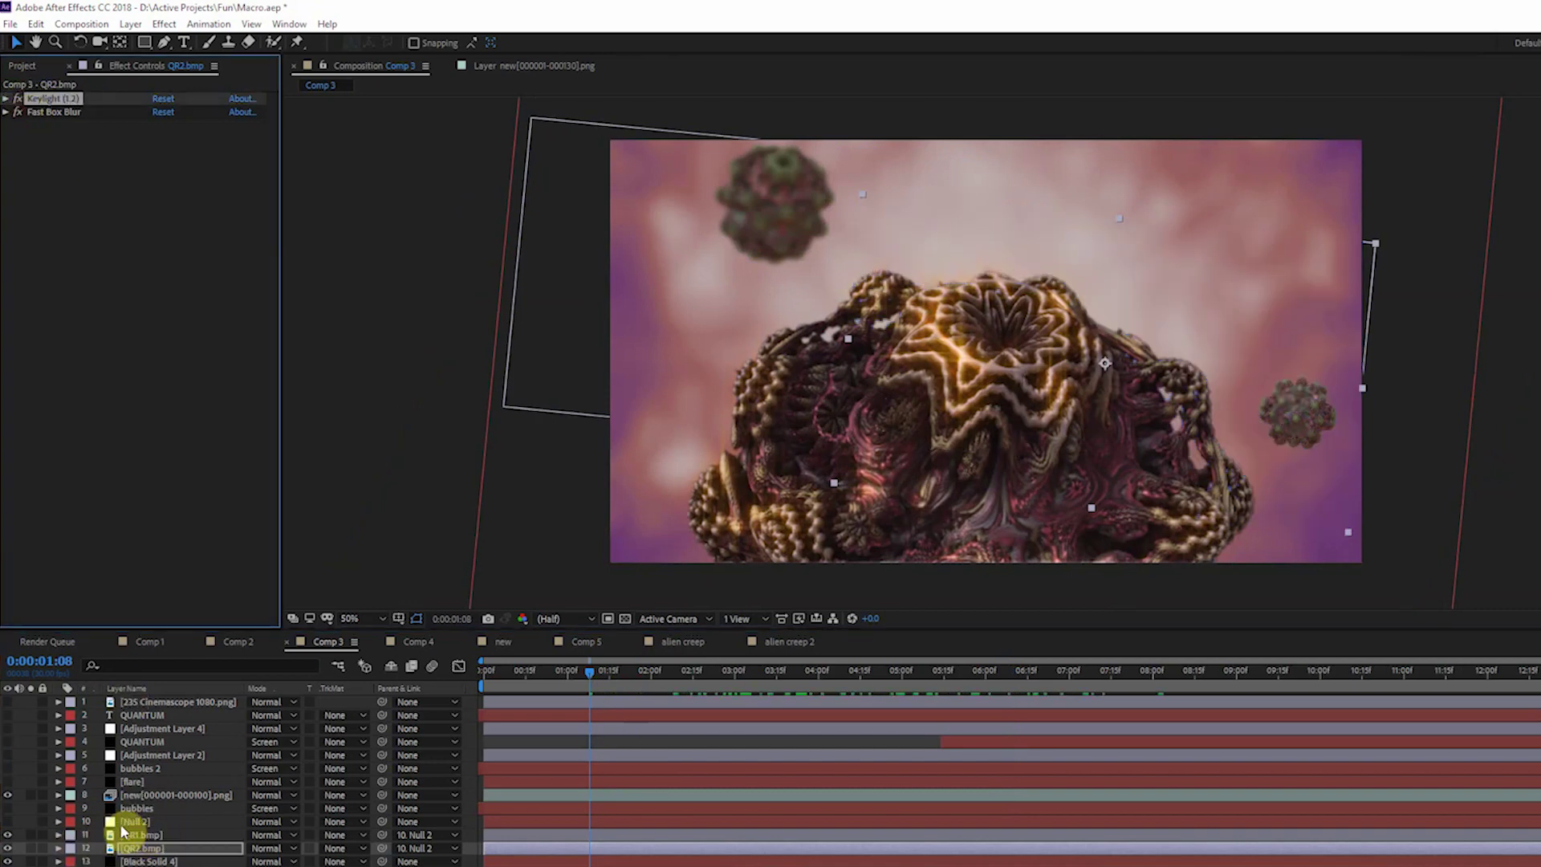
Make the Null 2 layer visible and scrub the timeline to check the motion of the layers parented to it
click(8, 823)
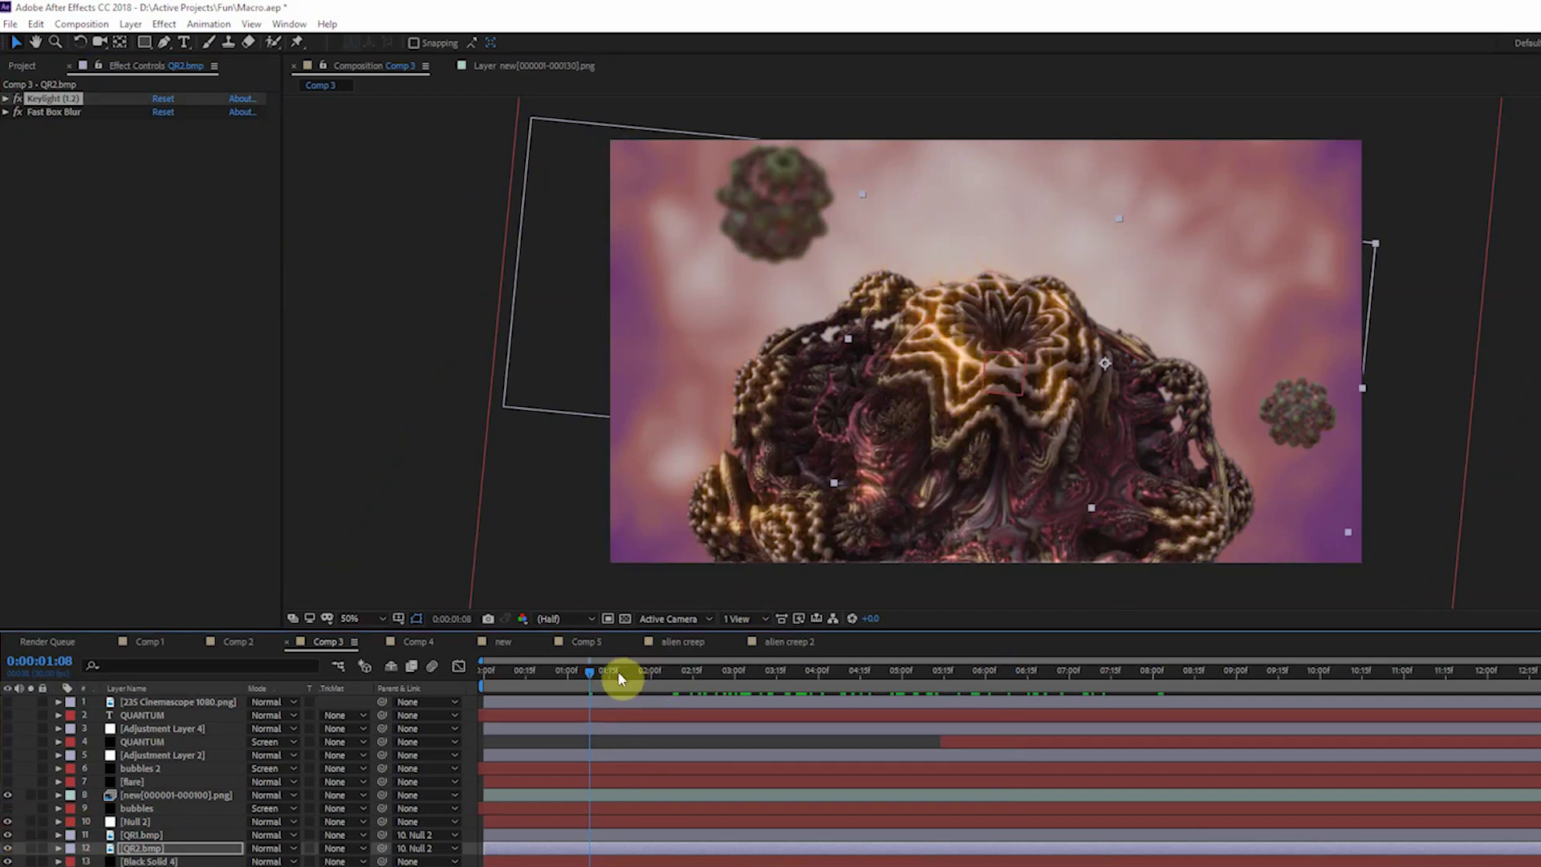
drag(633, 673, 838, 705)
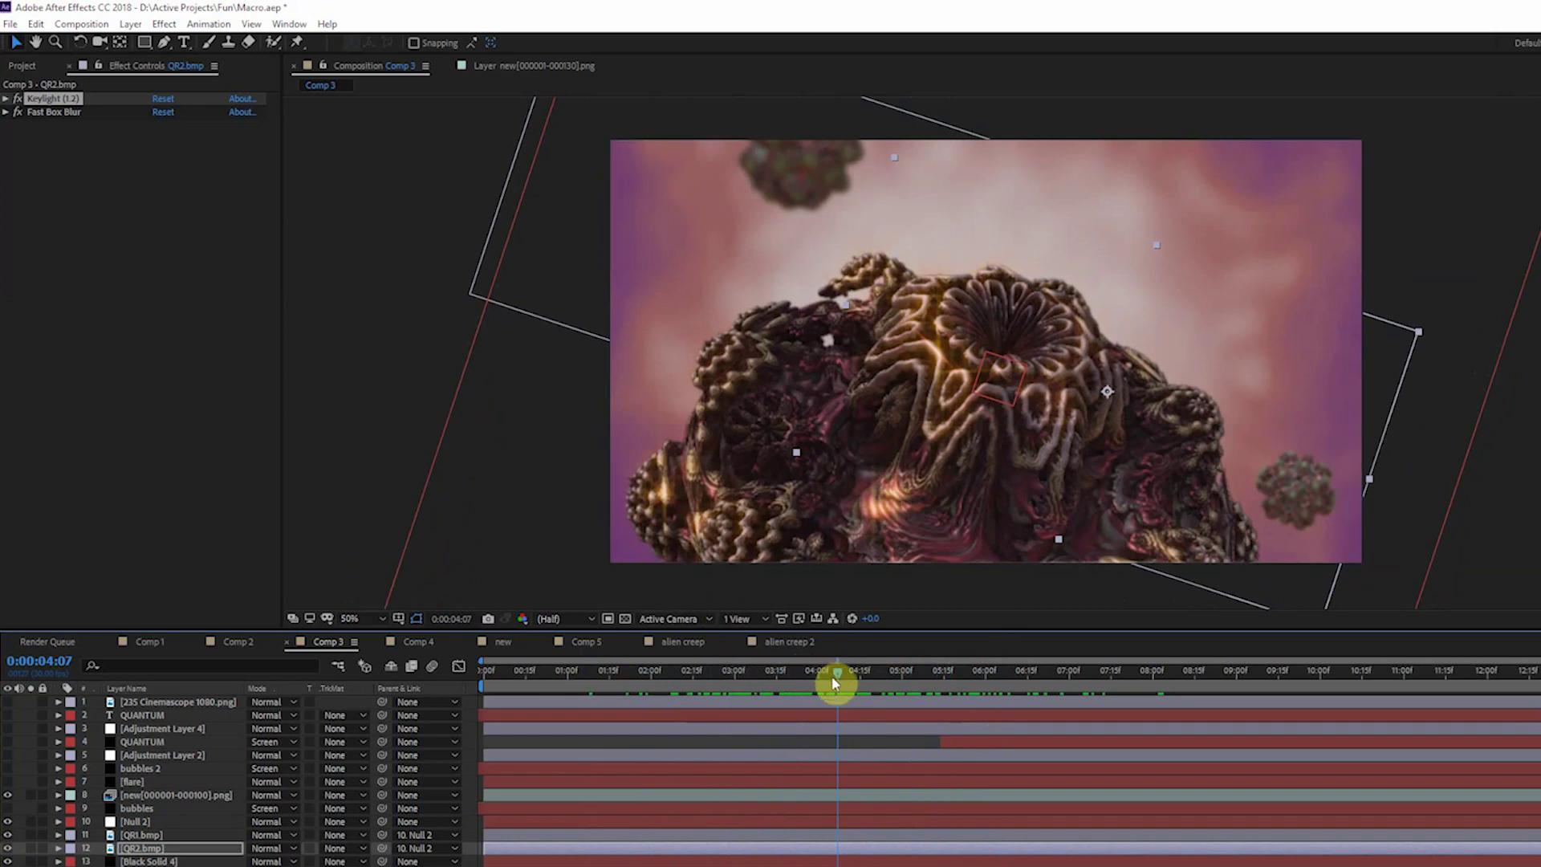
drag(851, 678, 795, 676)
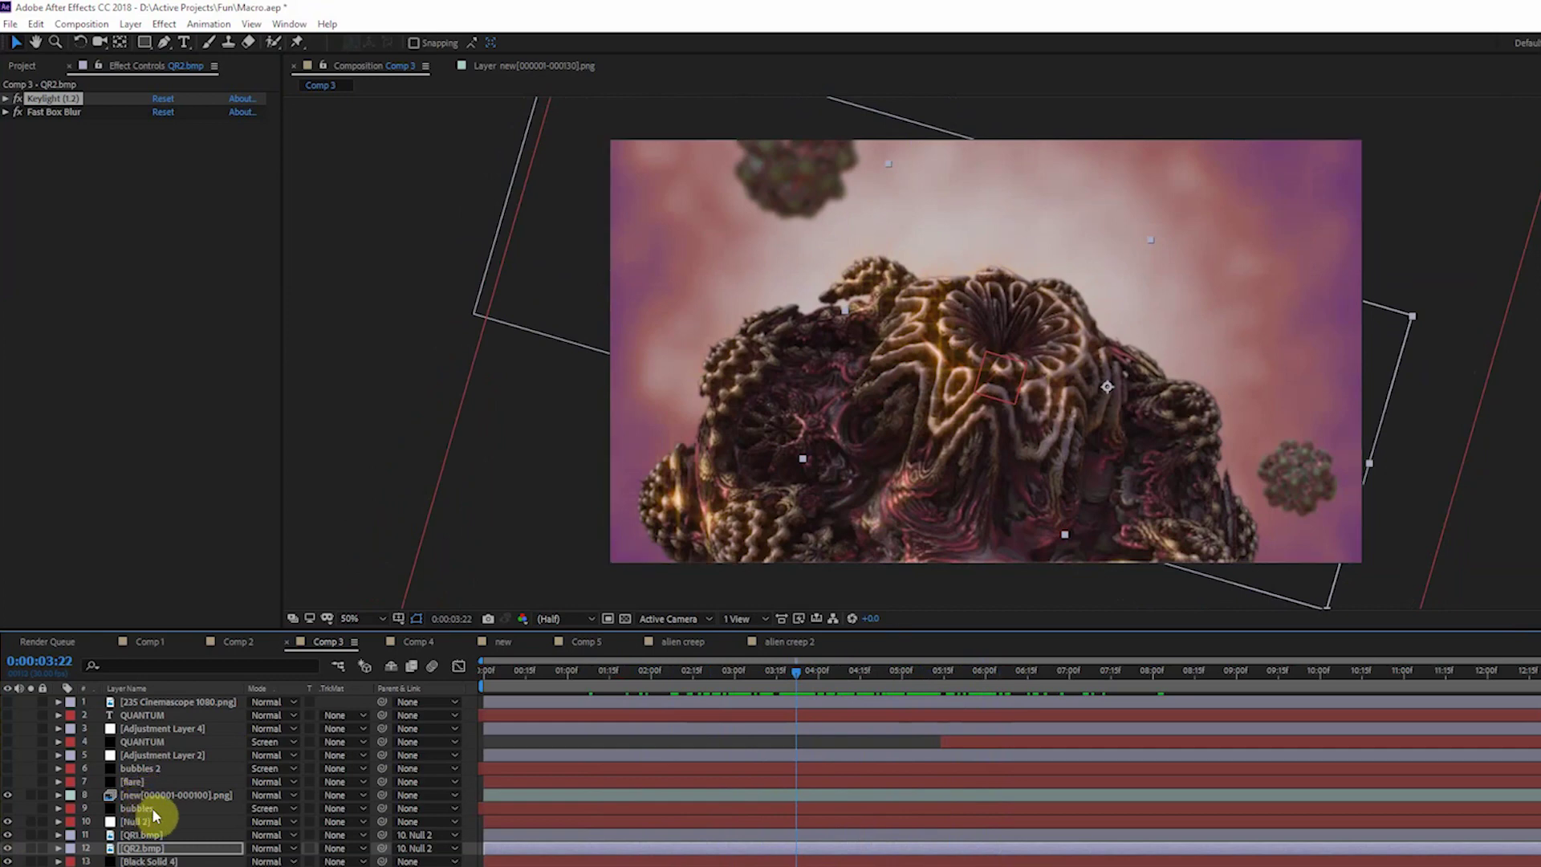
Make the bubbles and bubbles 2 layers visible and scrub the timeline to check the floating particles
click(9, 809)
drag(727, 671, 763, 675)
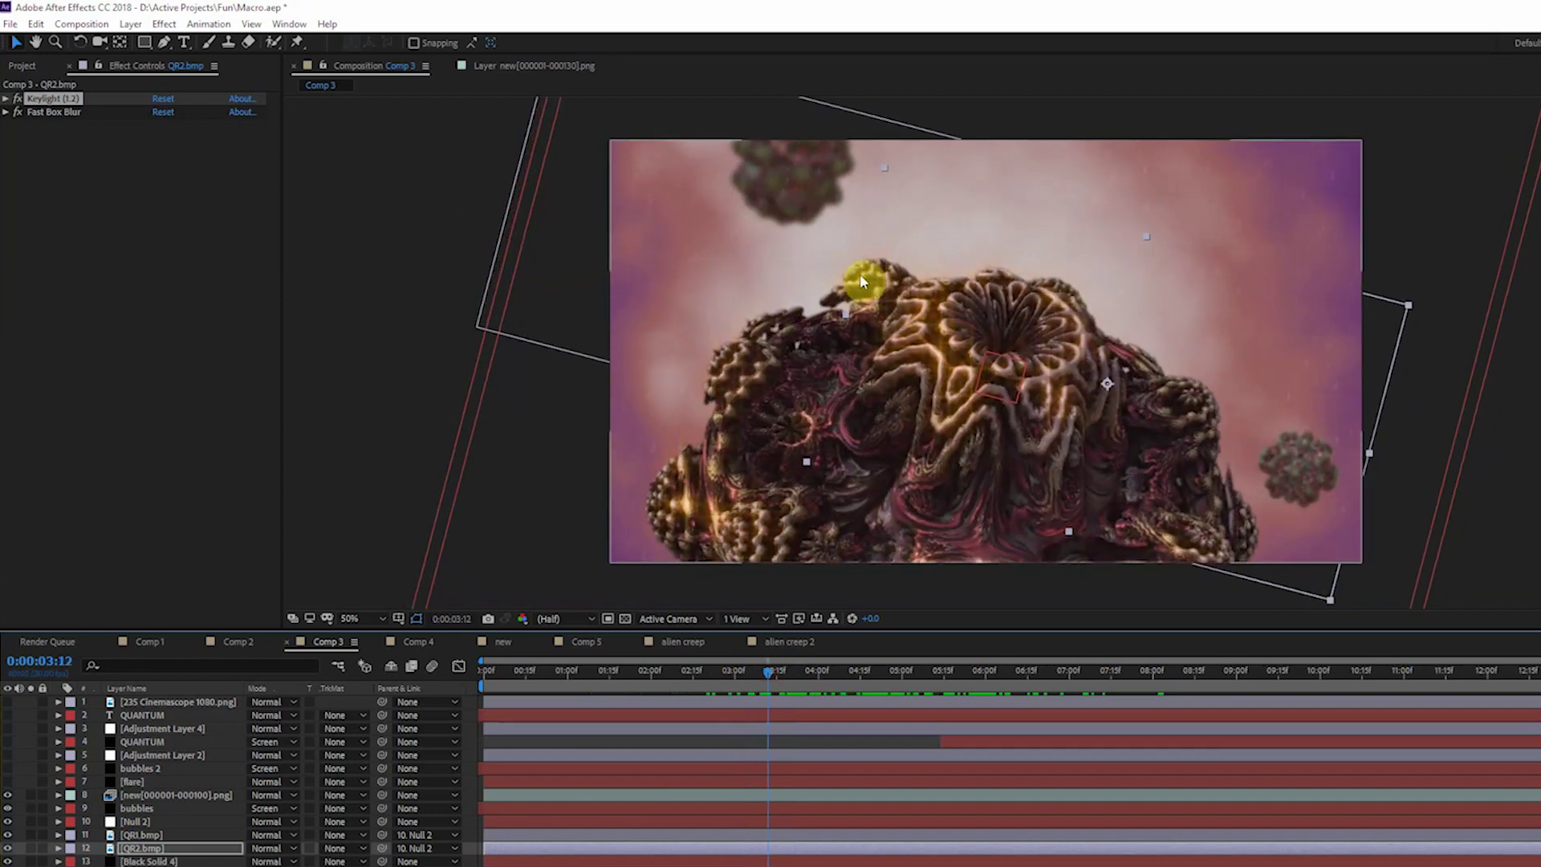
drag(769, 673, 898, 703)
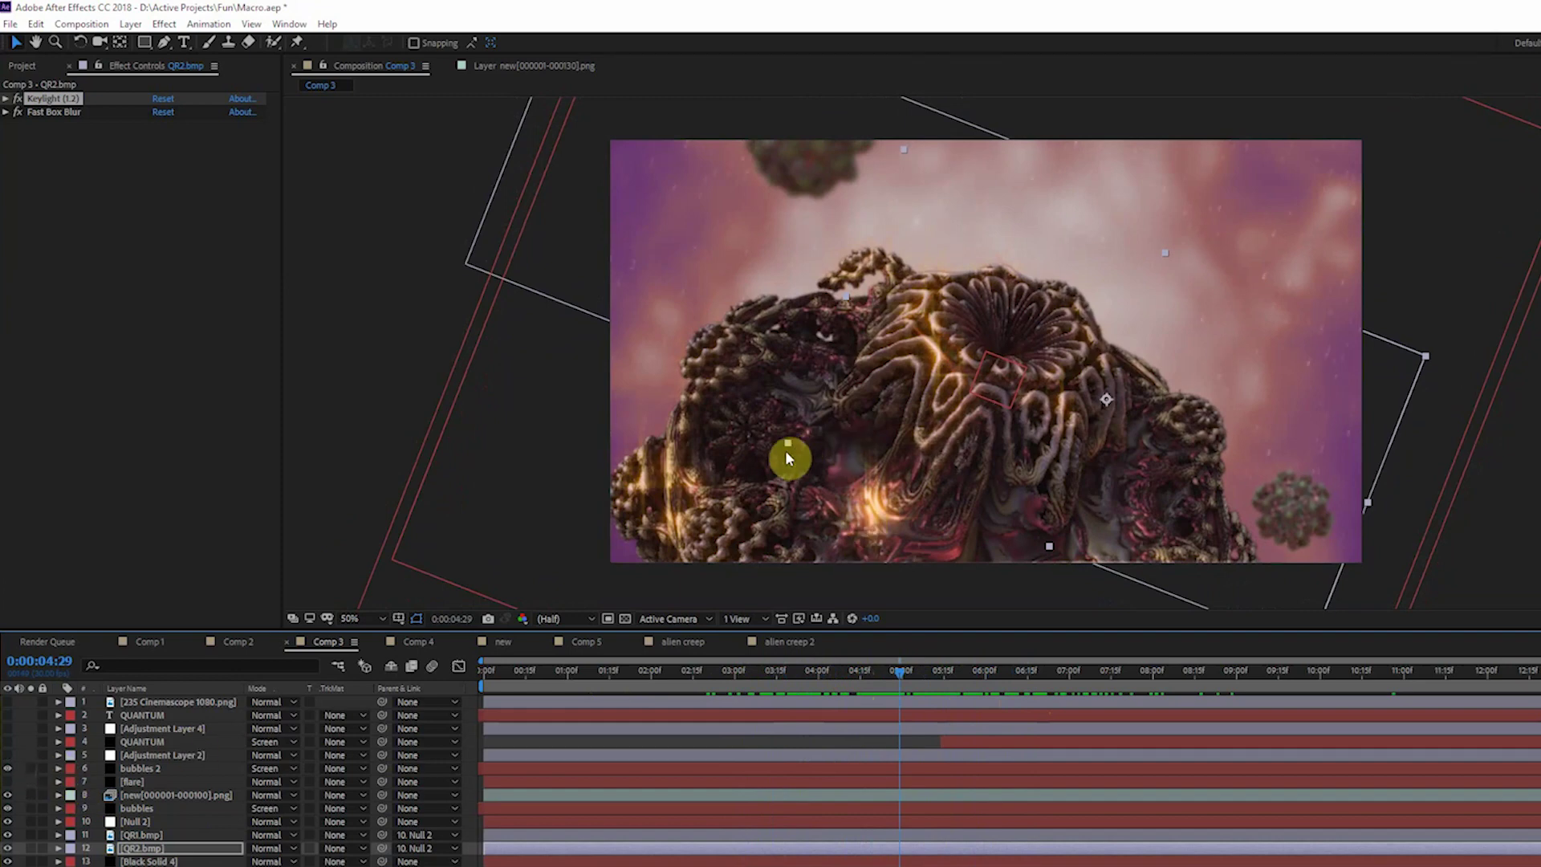
Make the flare layer visible and scrub the timeline to 0:00:06:15 to check how the flare tracks the fractal
drag(903, 671, 873, 671)
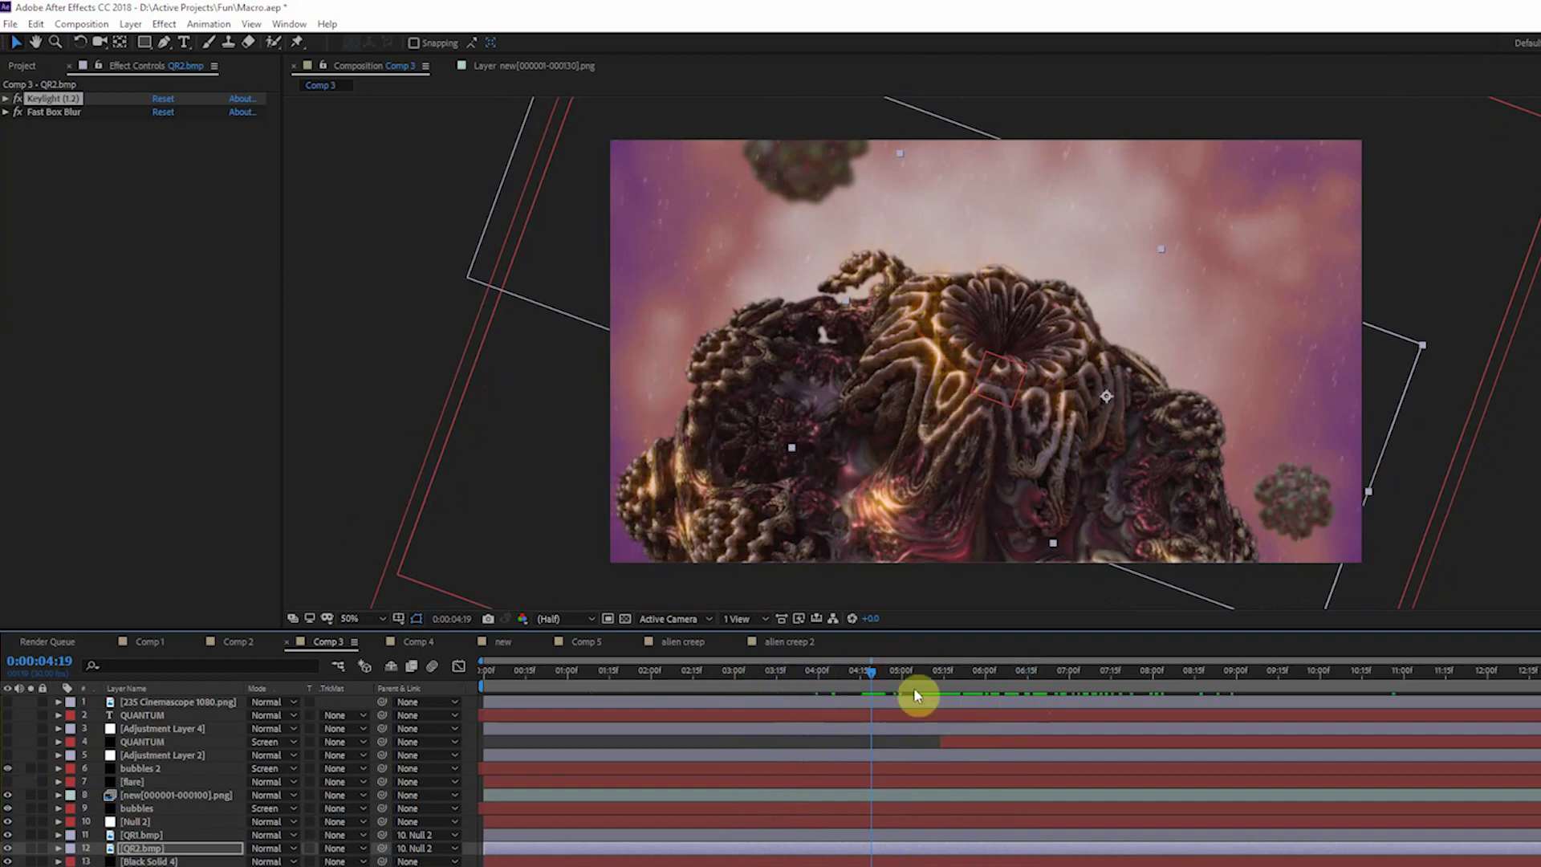
drag(894, 682, 986, 674)
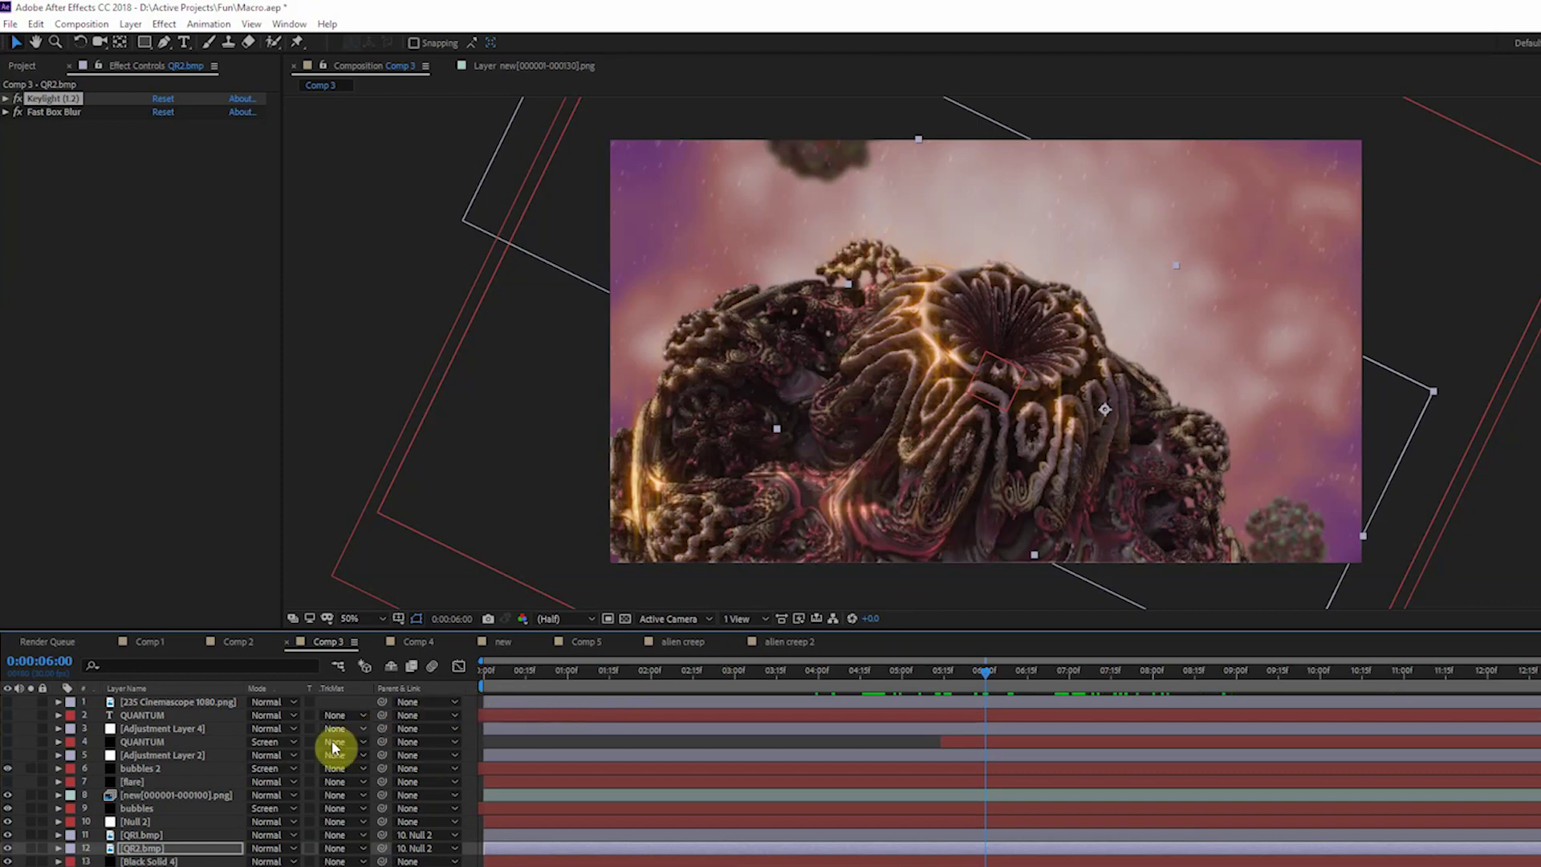
click(9, 782)
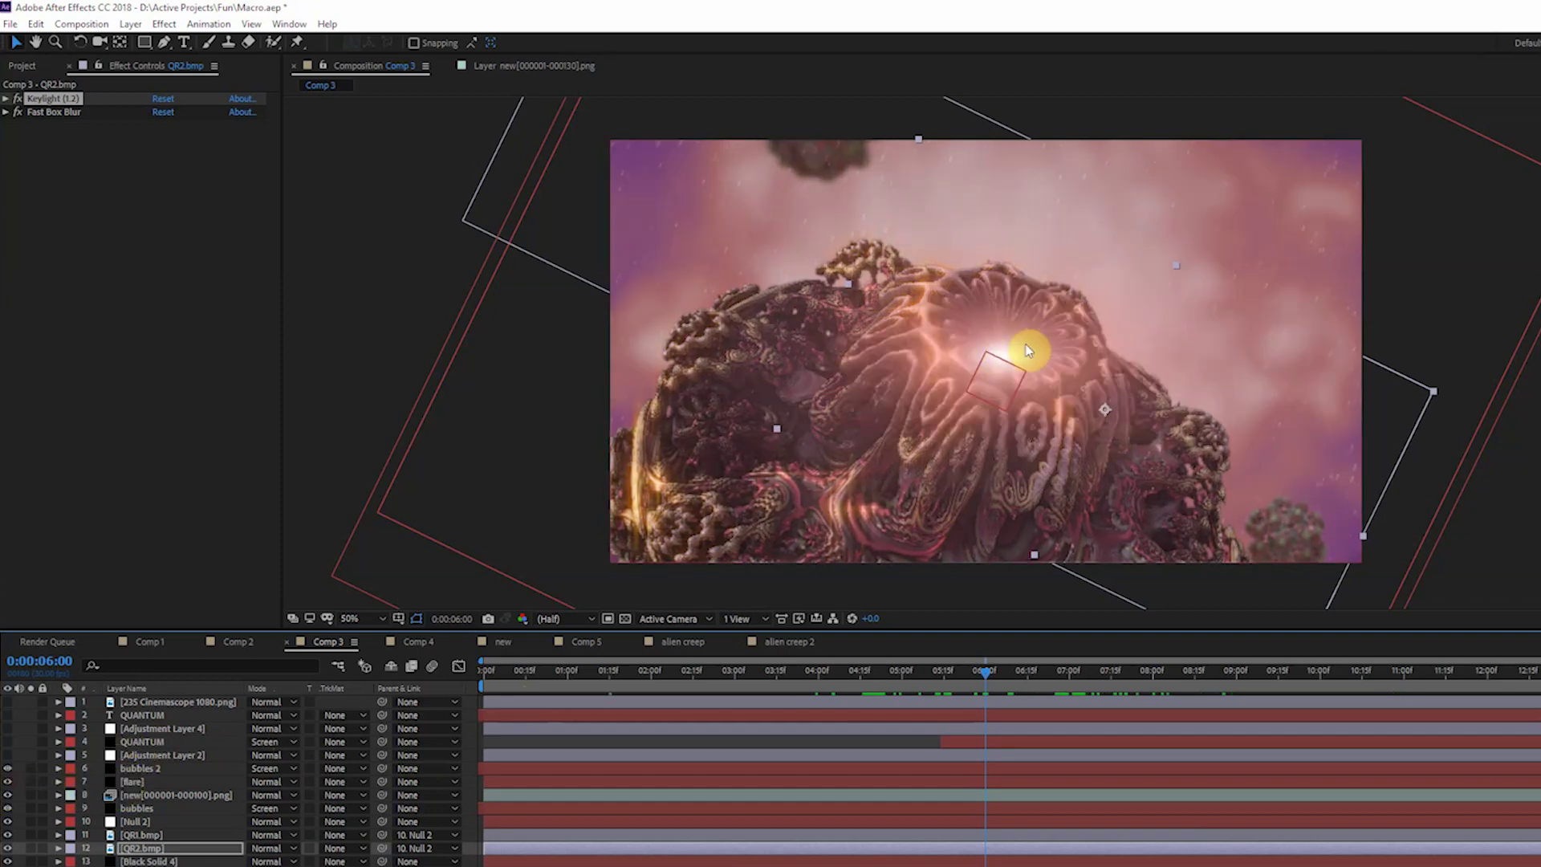
drag(988, 676, 1028, 719)
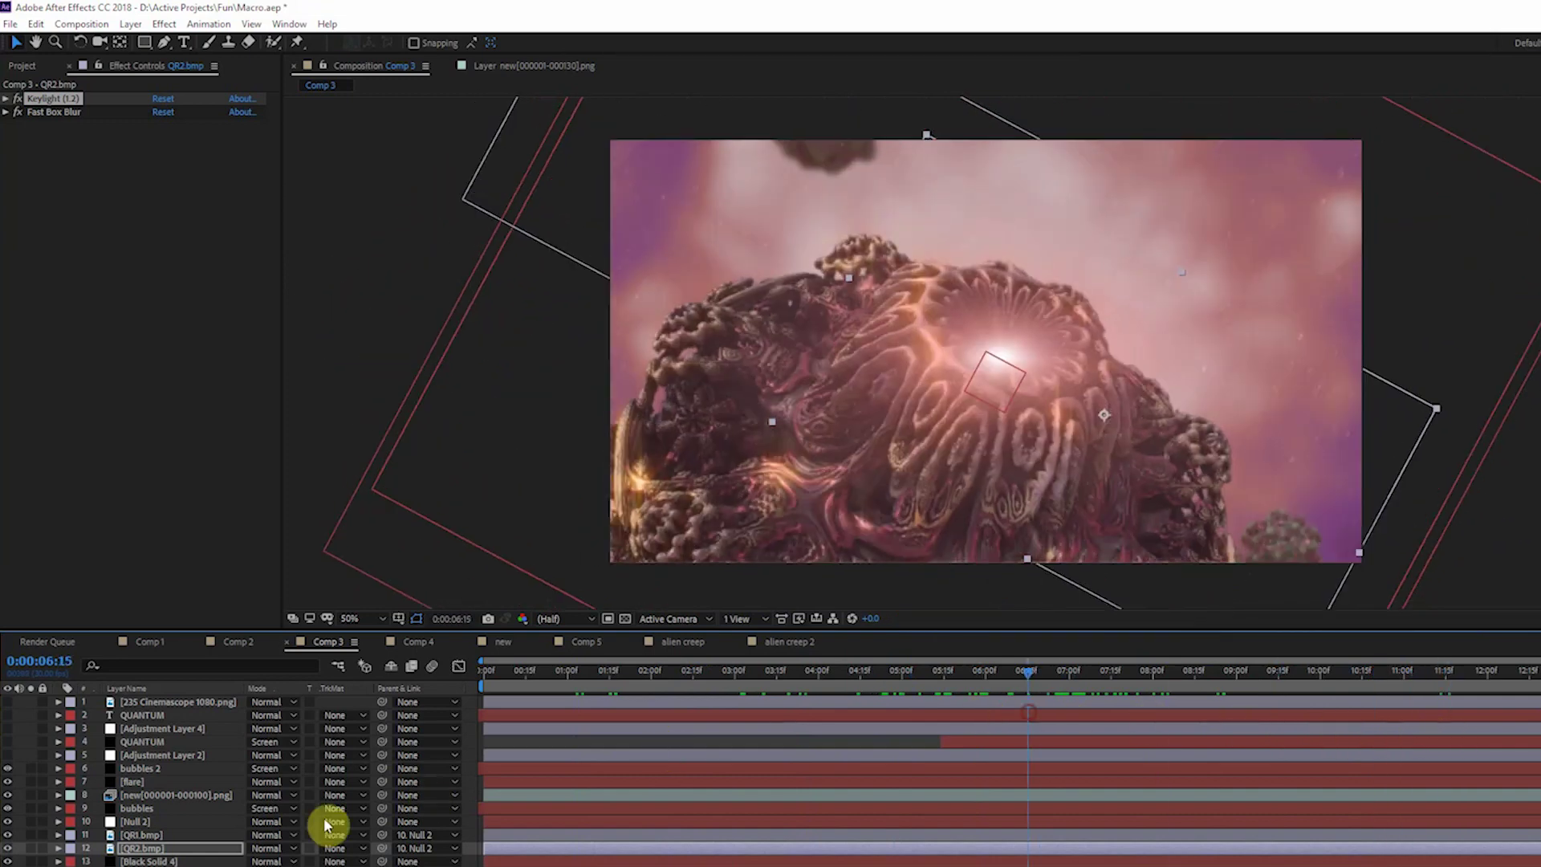
Make Adjustment Layer 2 visible and enable its uni.Heatwave and uni.Camera Shake effects, scrubbing to 0:00:09:03 to check them
click(8, 755)
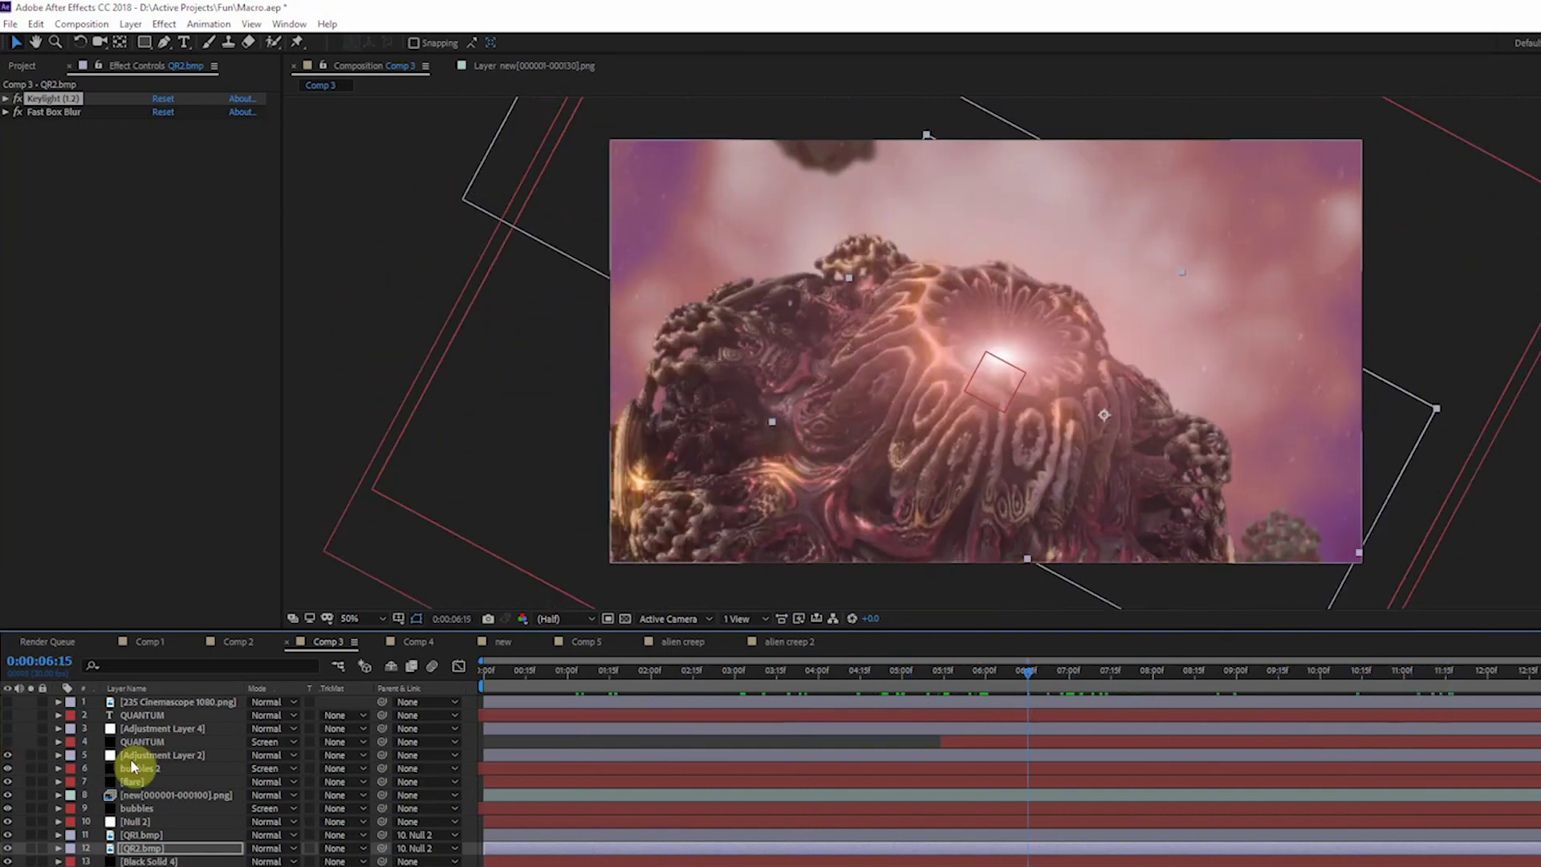
click(150, 756)
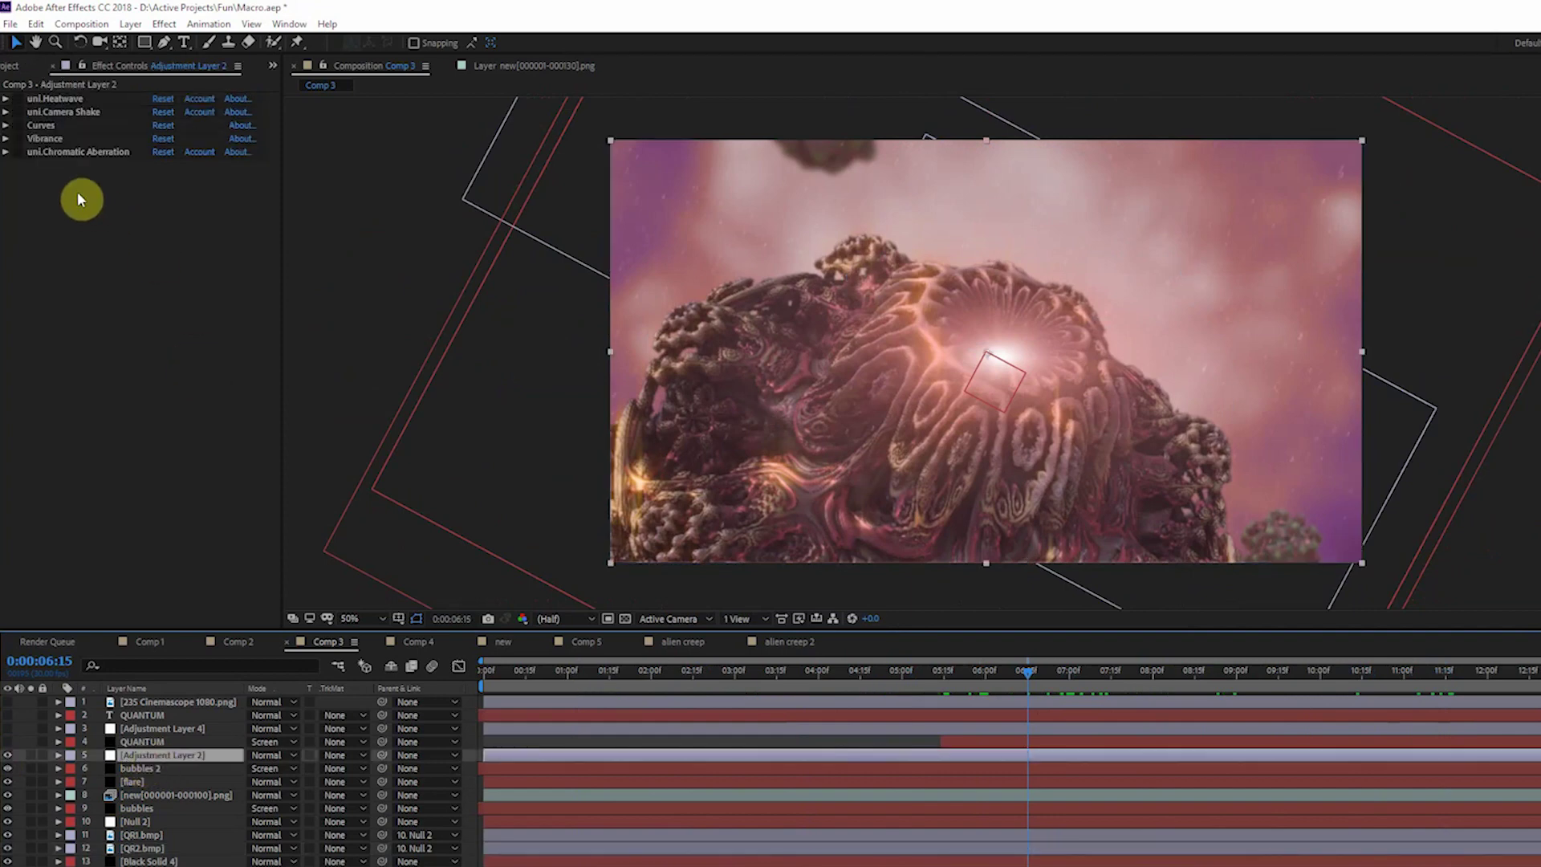
click(20, 96)
drag(912, 674, 1060, 682)
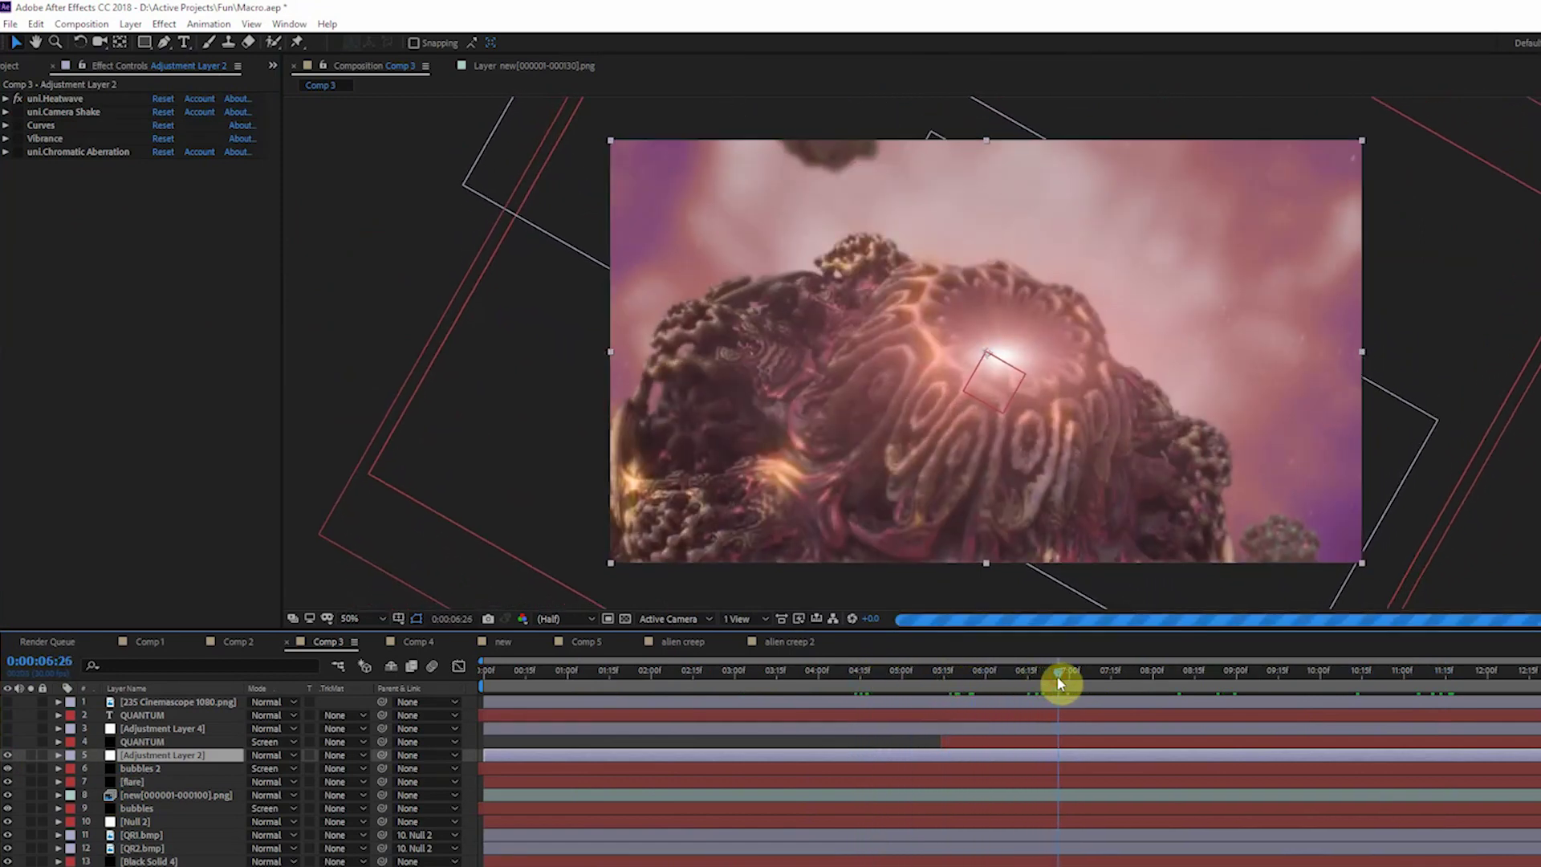
click(19, 113)
drag(1054, 669, 1244, 675)
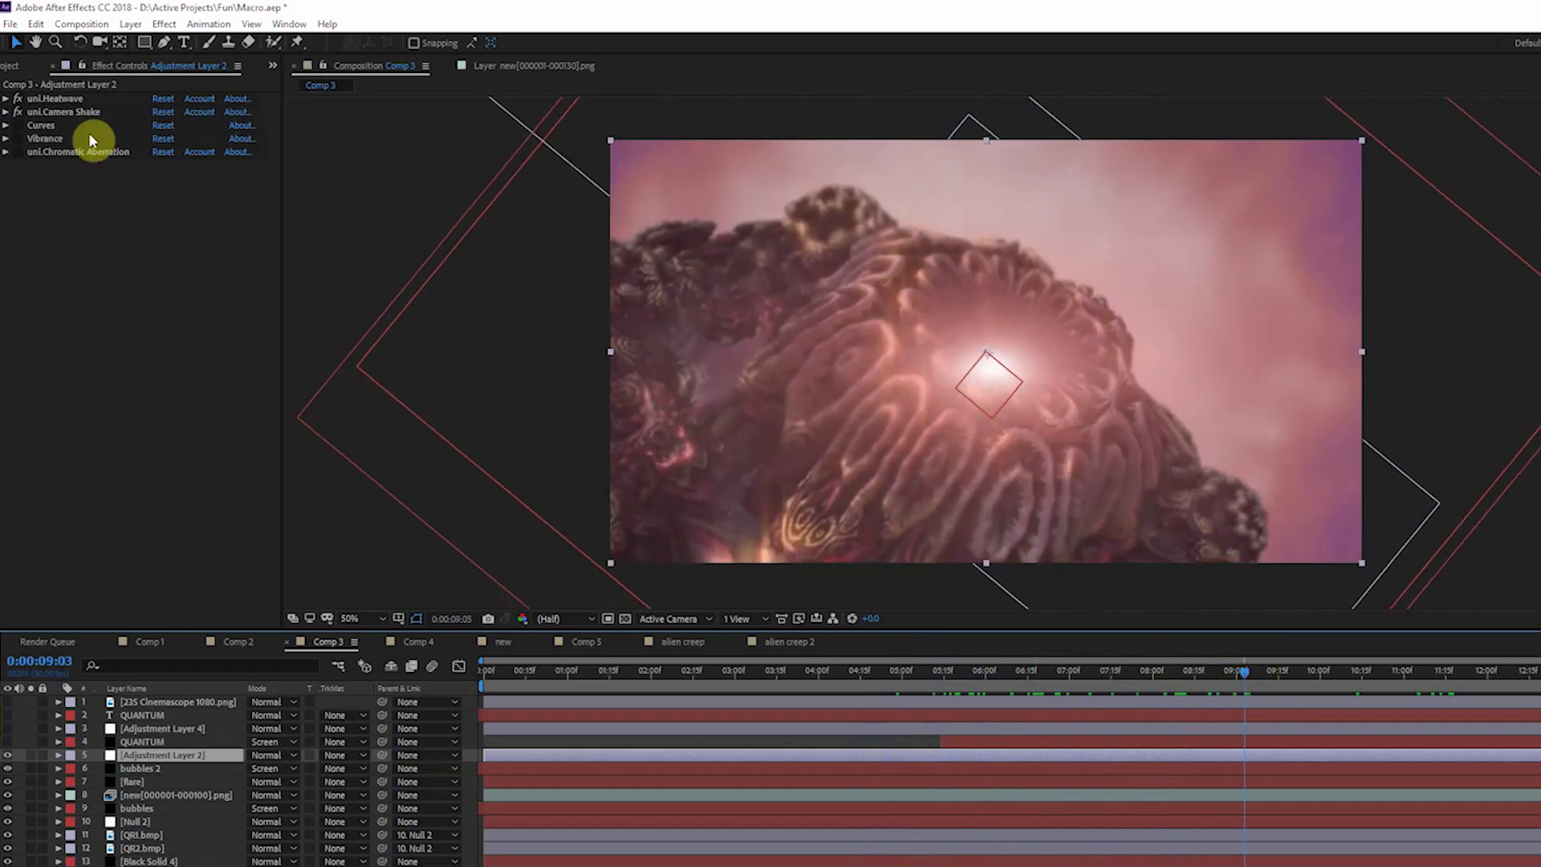
Enable Curves, Vibrance and uni.Chromatic Aberration on Adjustment Layer 2, comparing the aberration on and off at 0:00:09:07
click(17, 138)
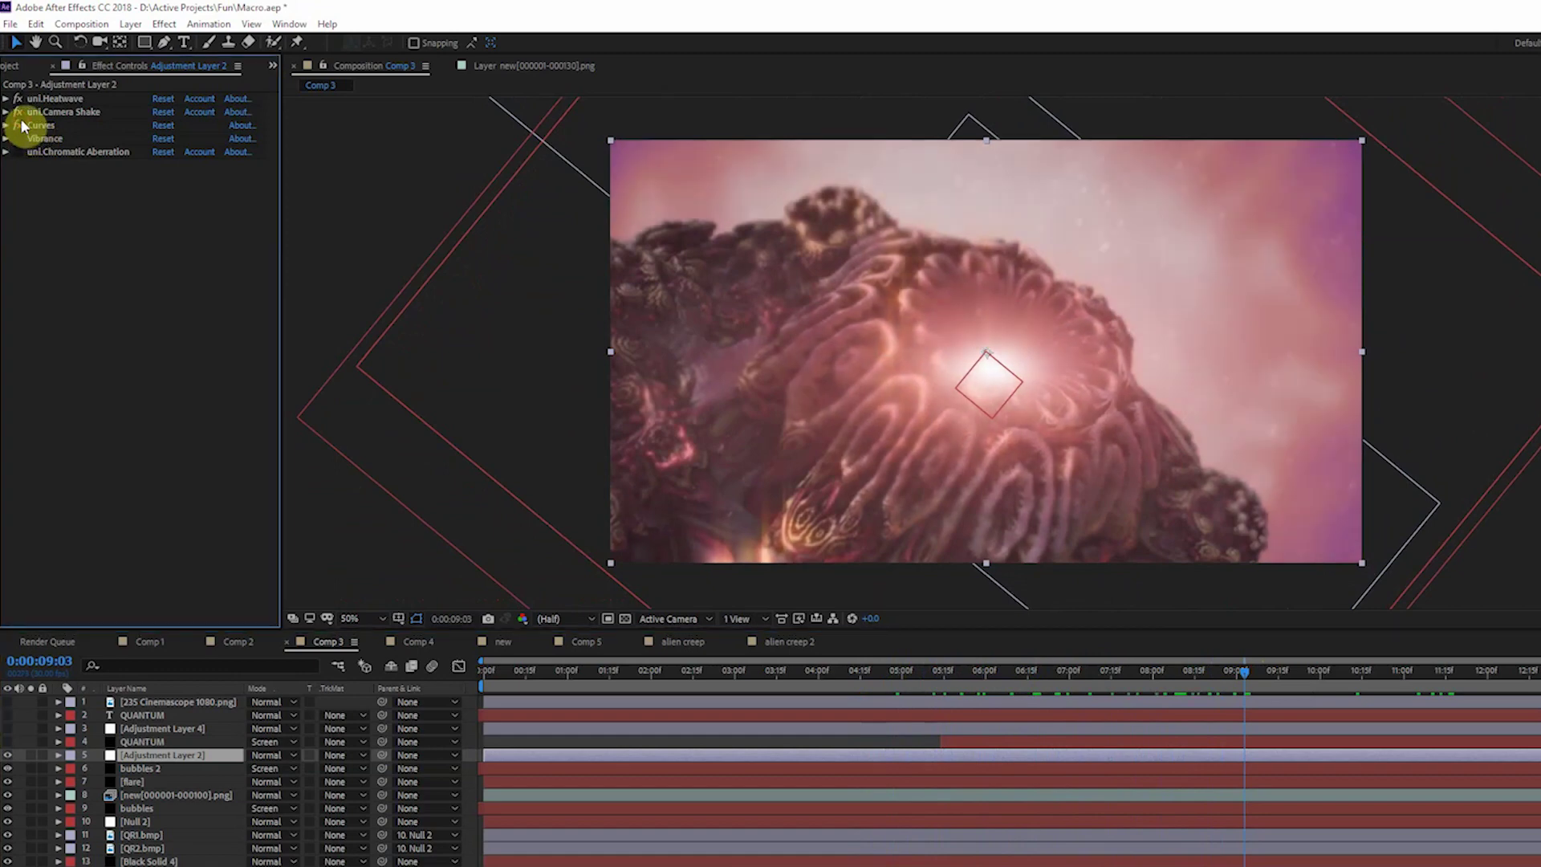
click(18, 138)
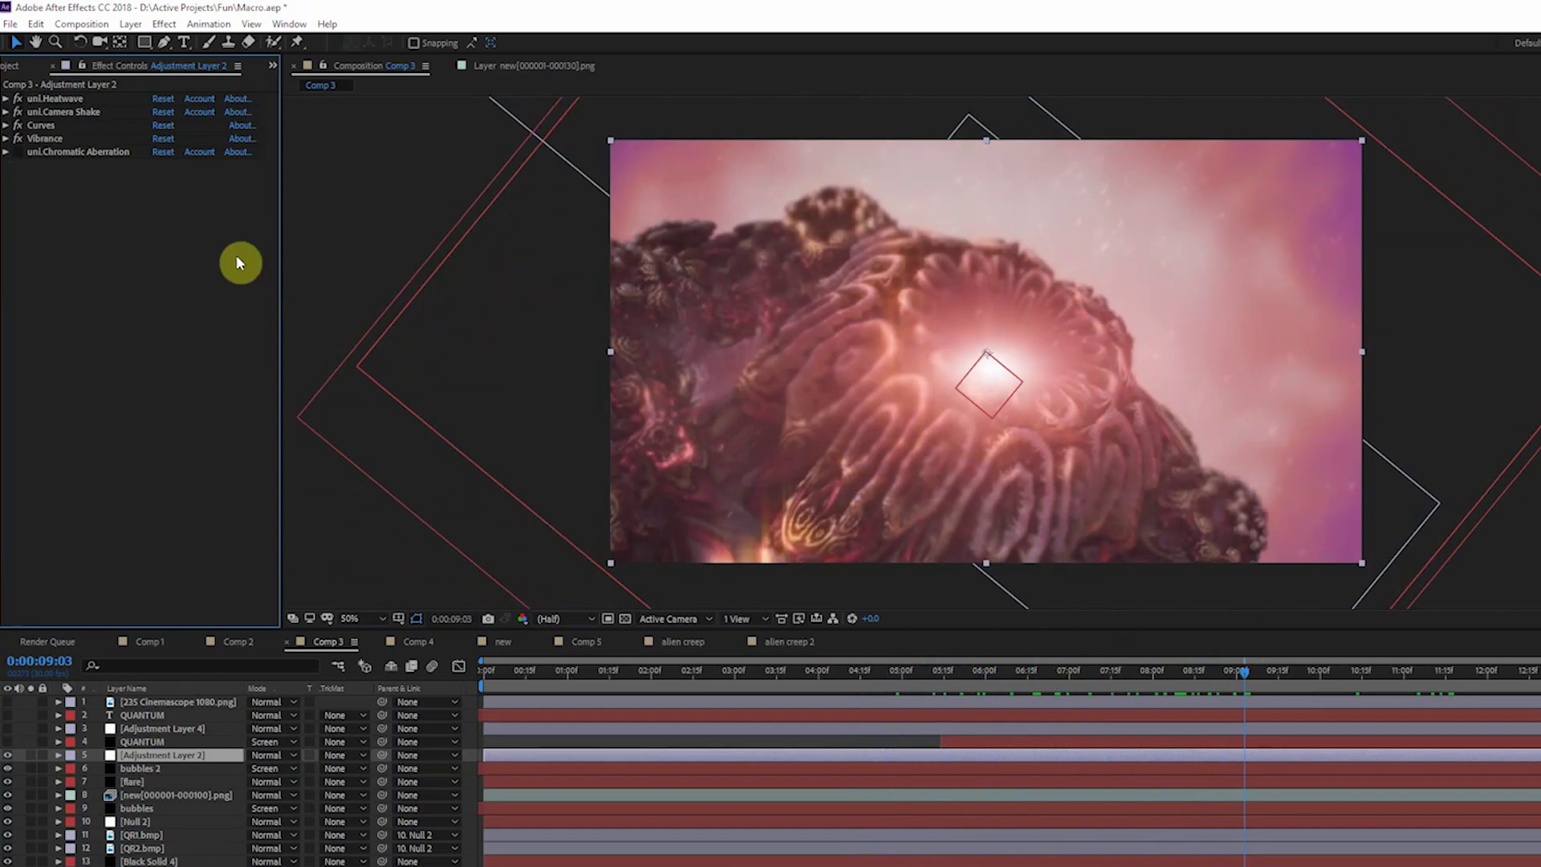
click(17, 152)
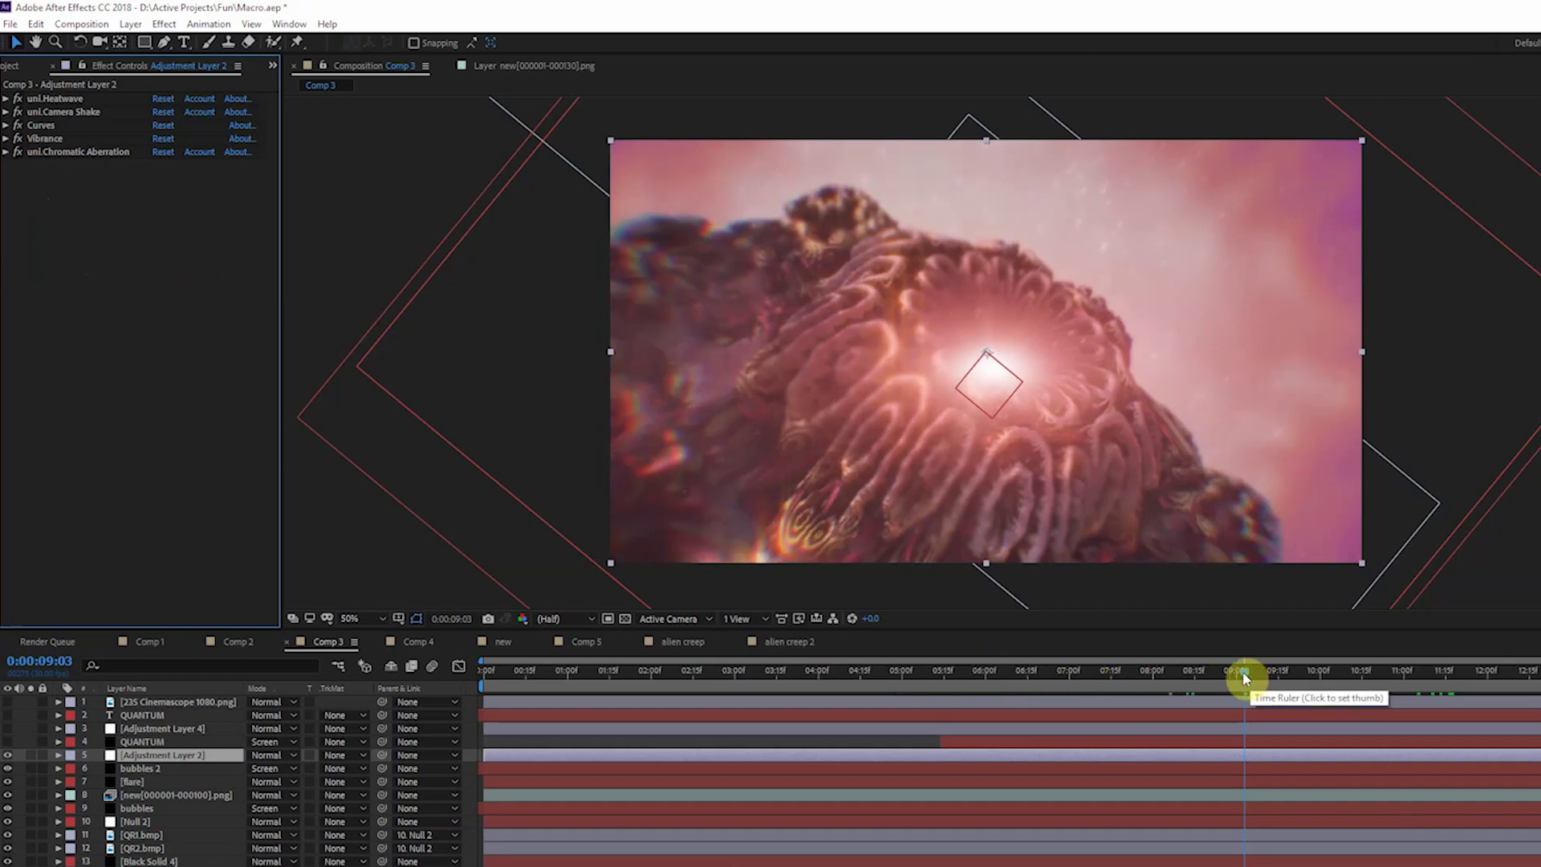
click(1242, 676)
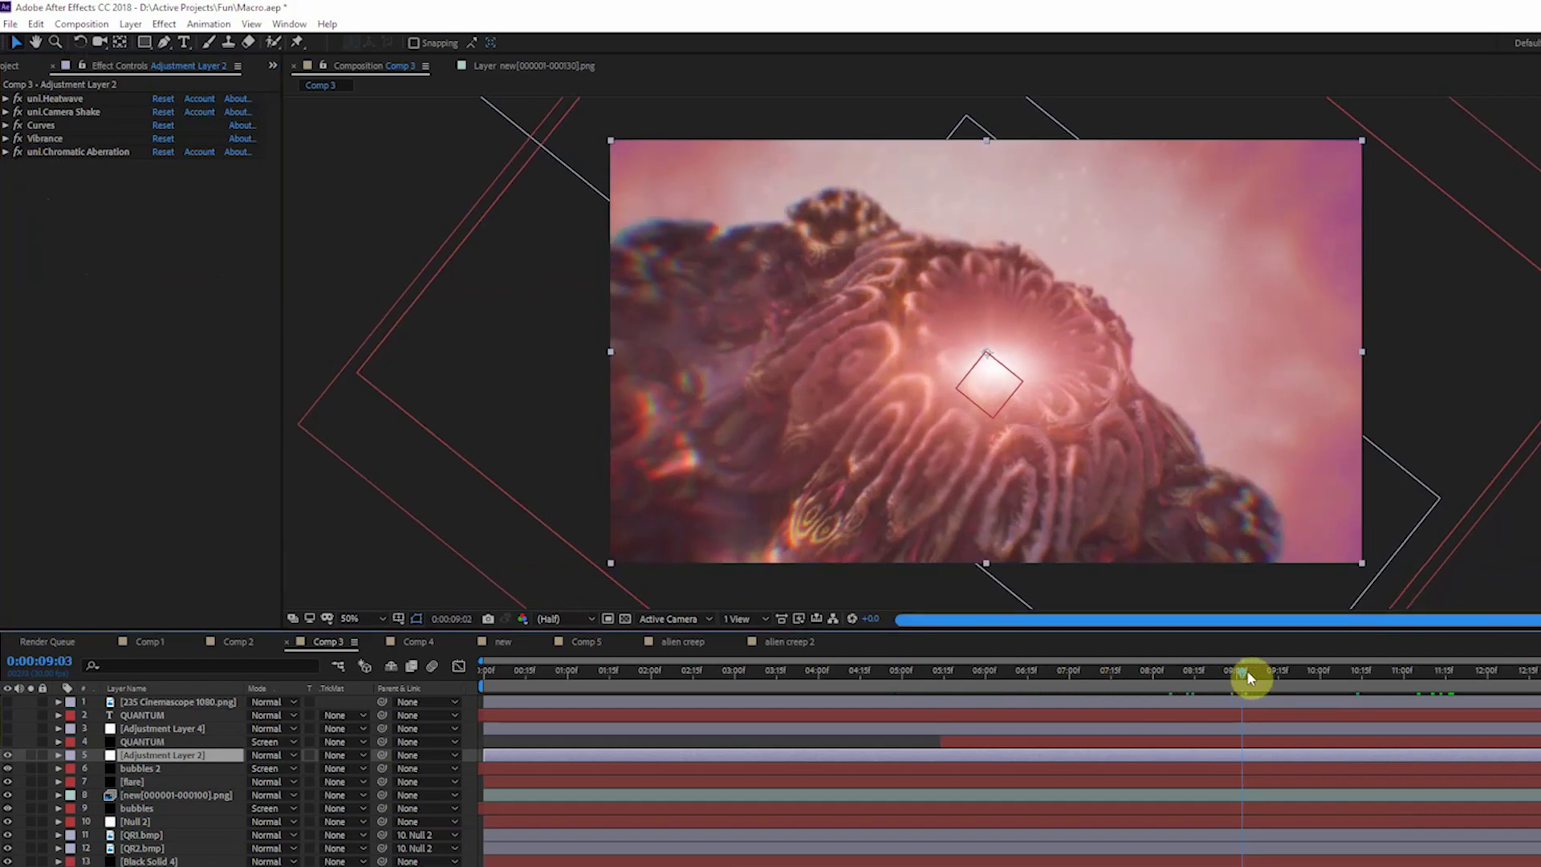
click(1255, 677)
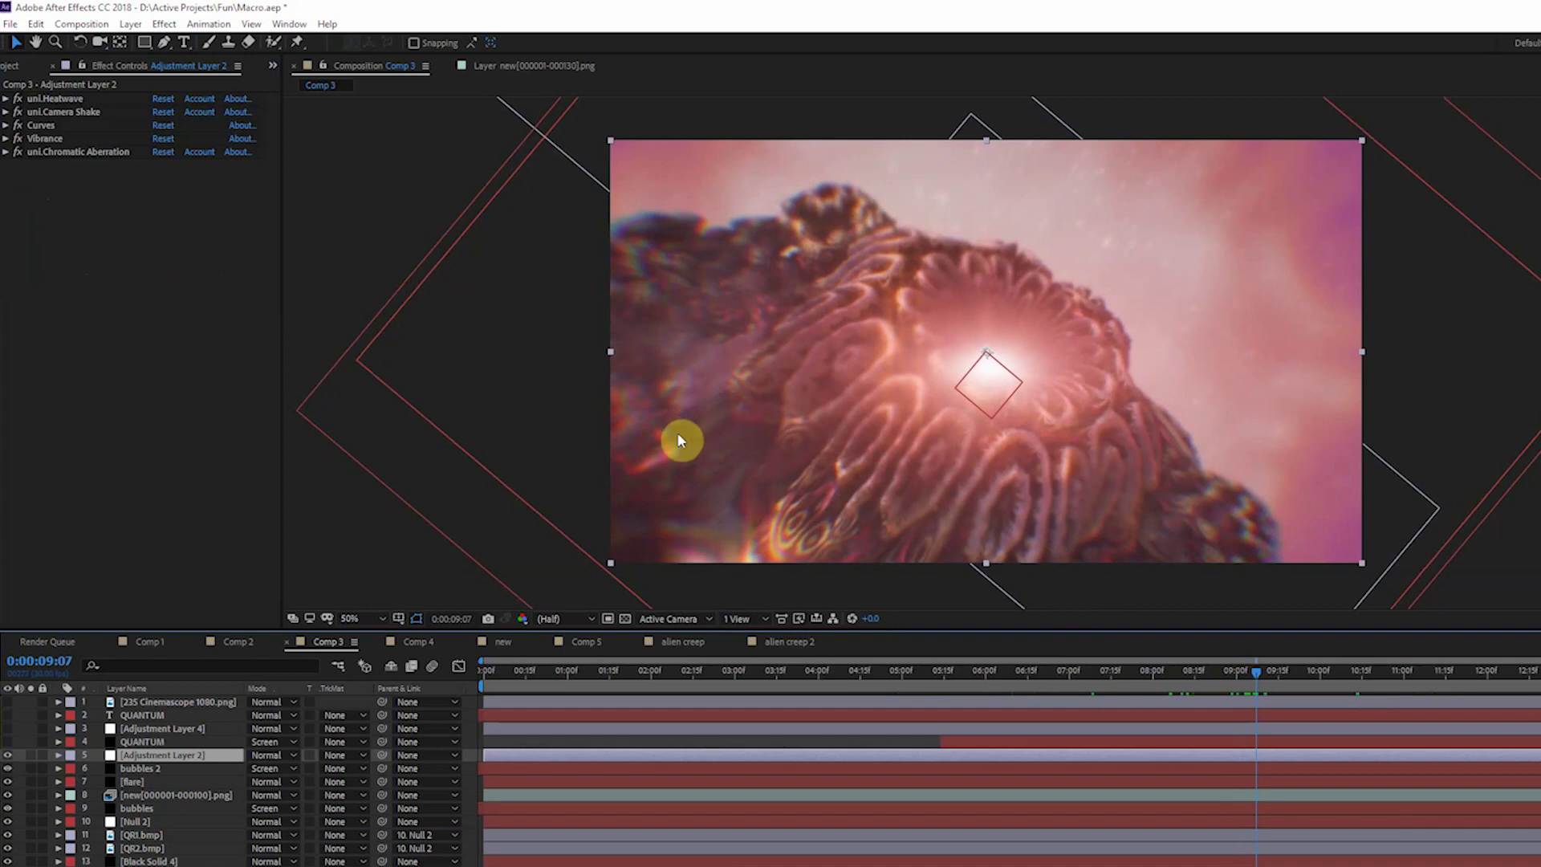
click(18, 152)
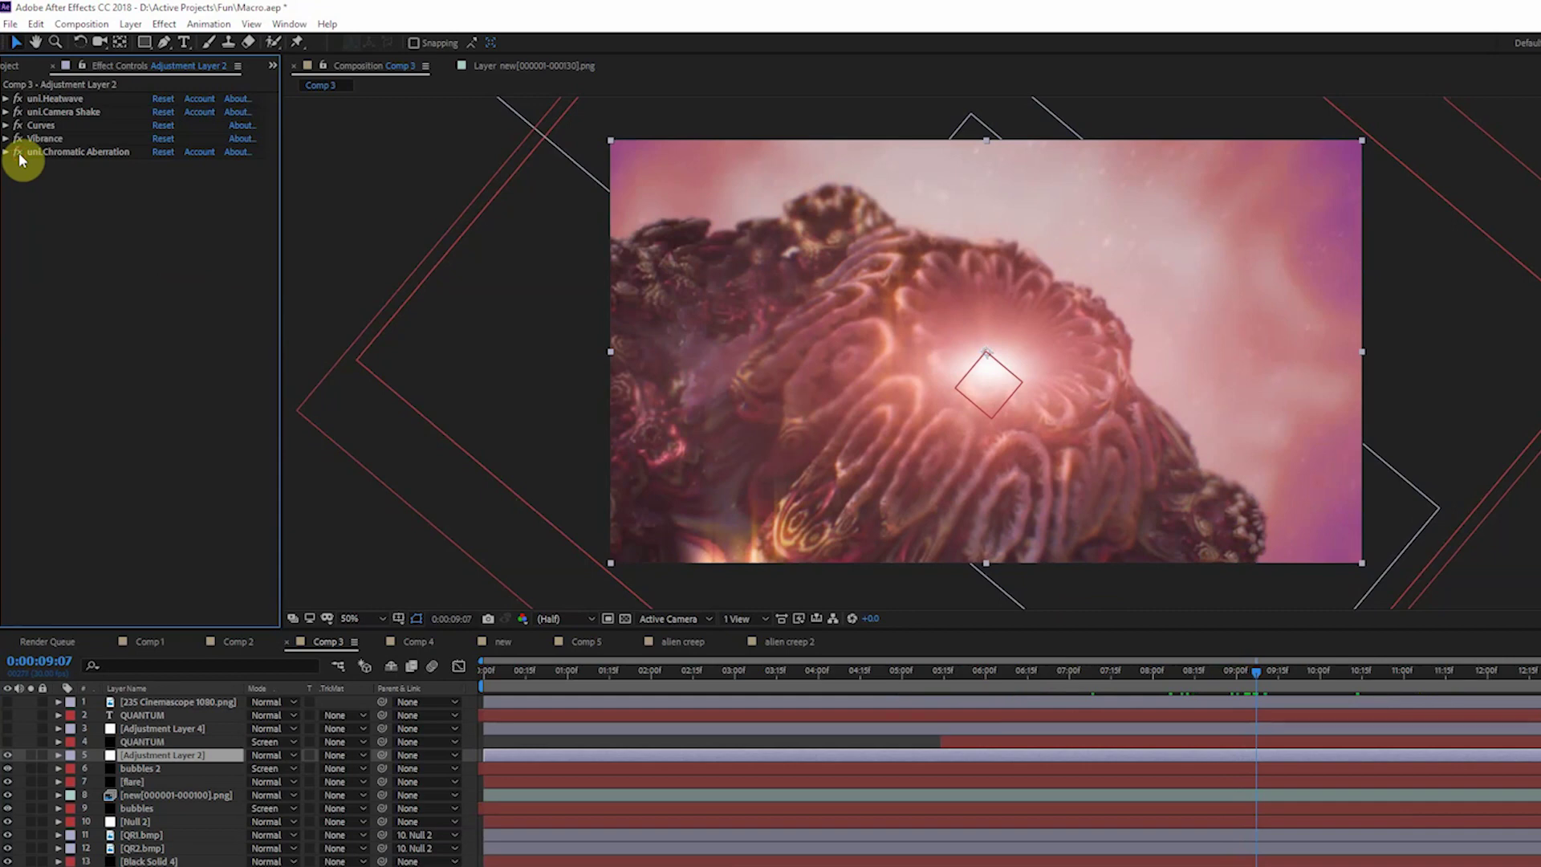
click(17, 152)
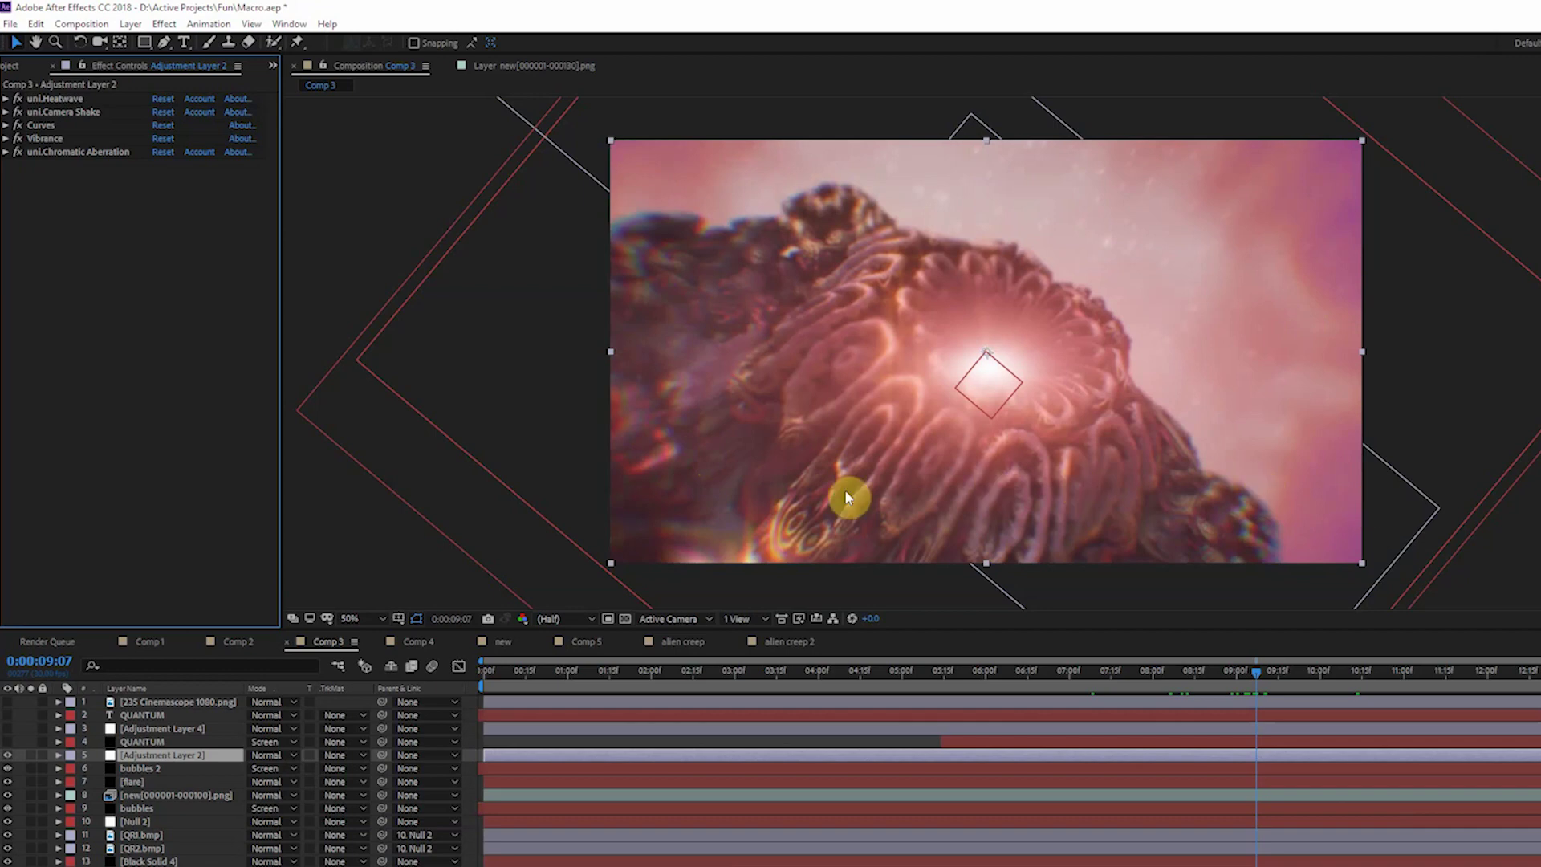
Make Adjustment Layer 4 visible and enable its Looks and Curves effects
click(8, 728)
click(184, 732)
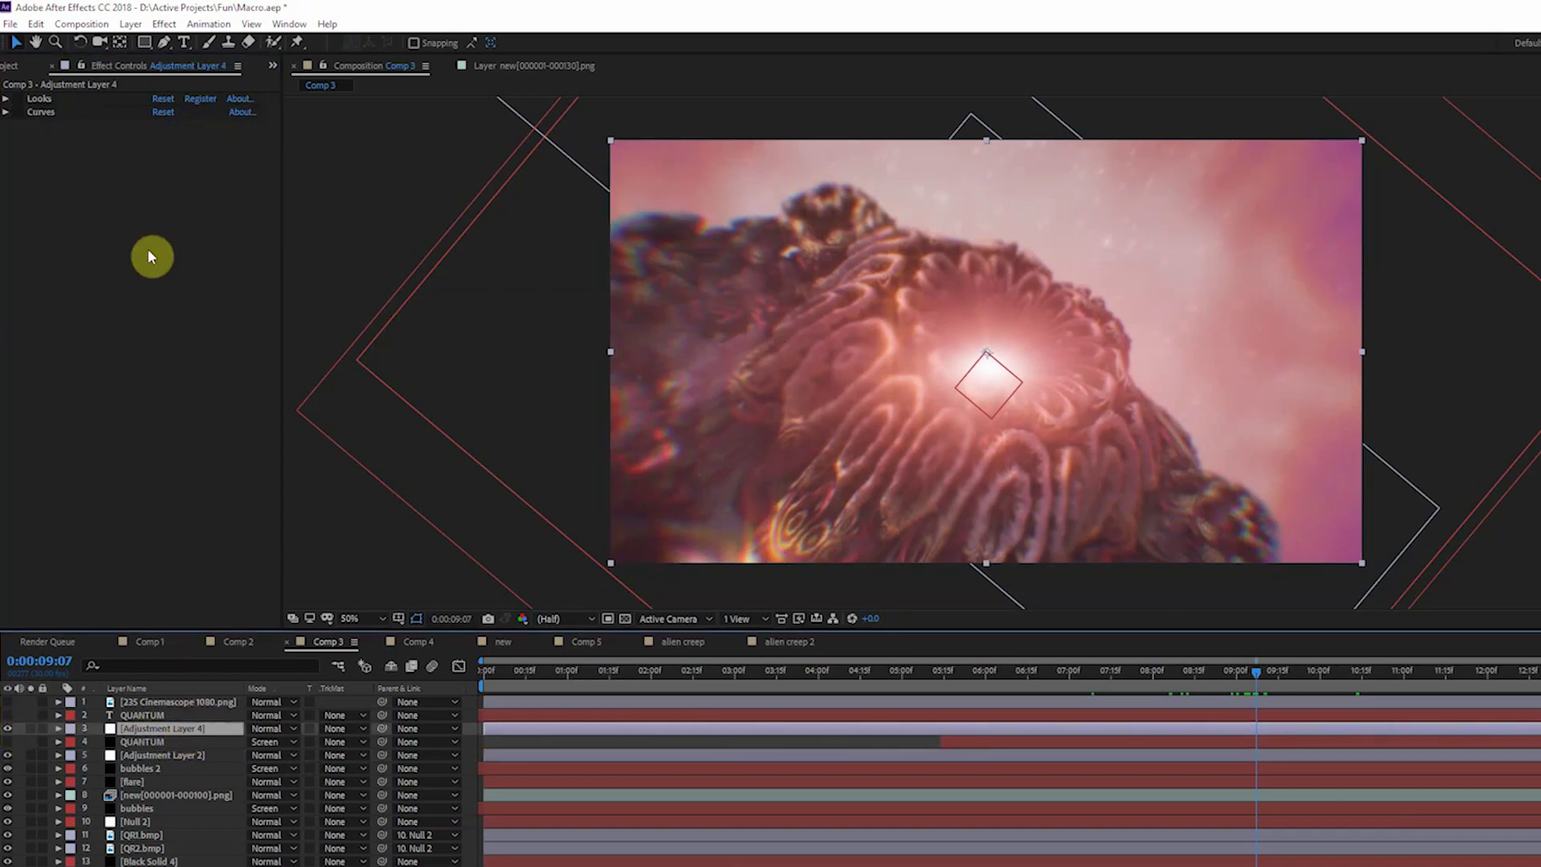
click(17, 112)
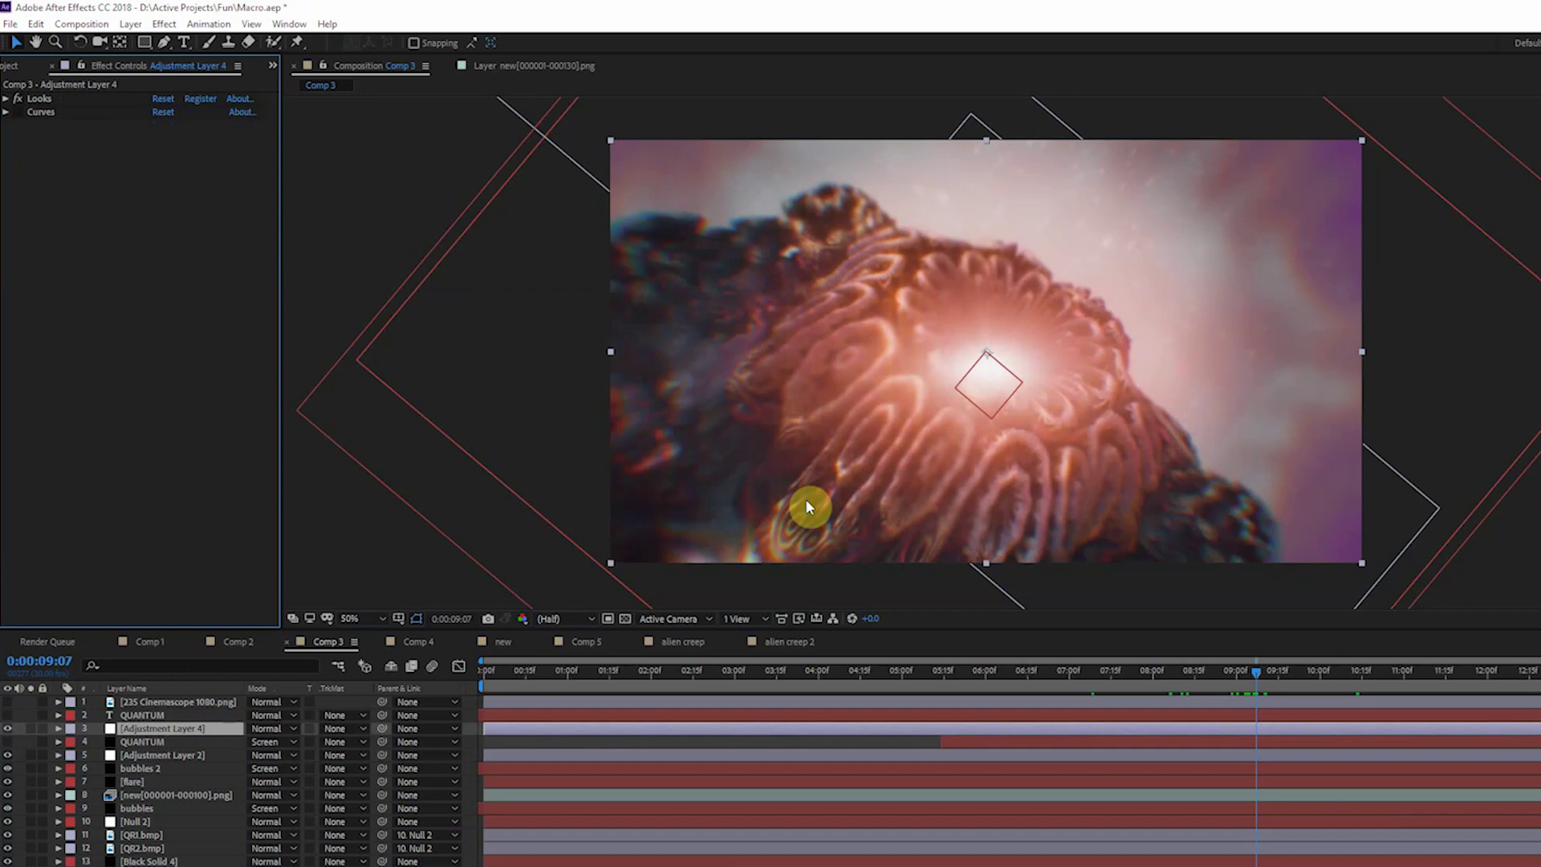
click(22, 116)
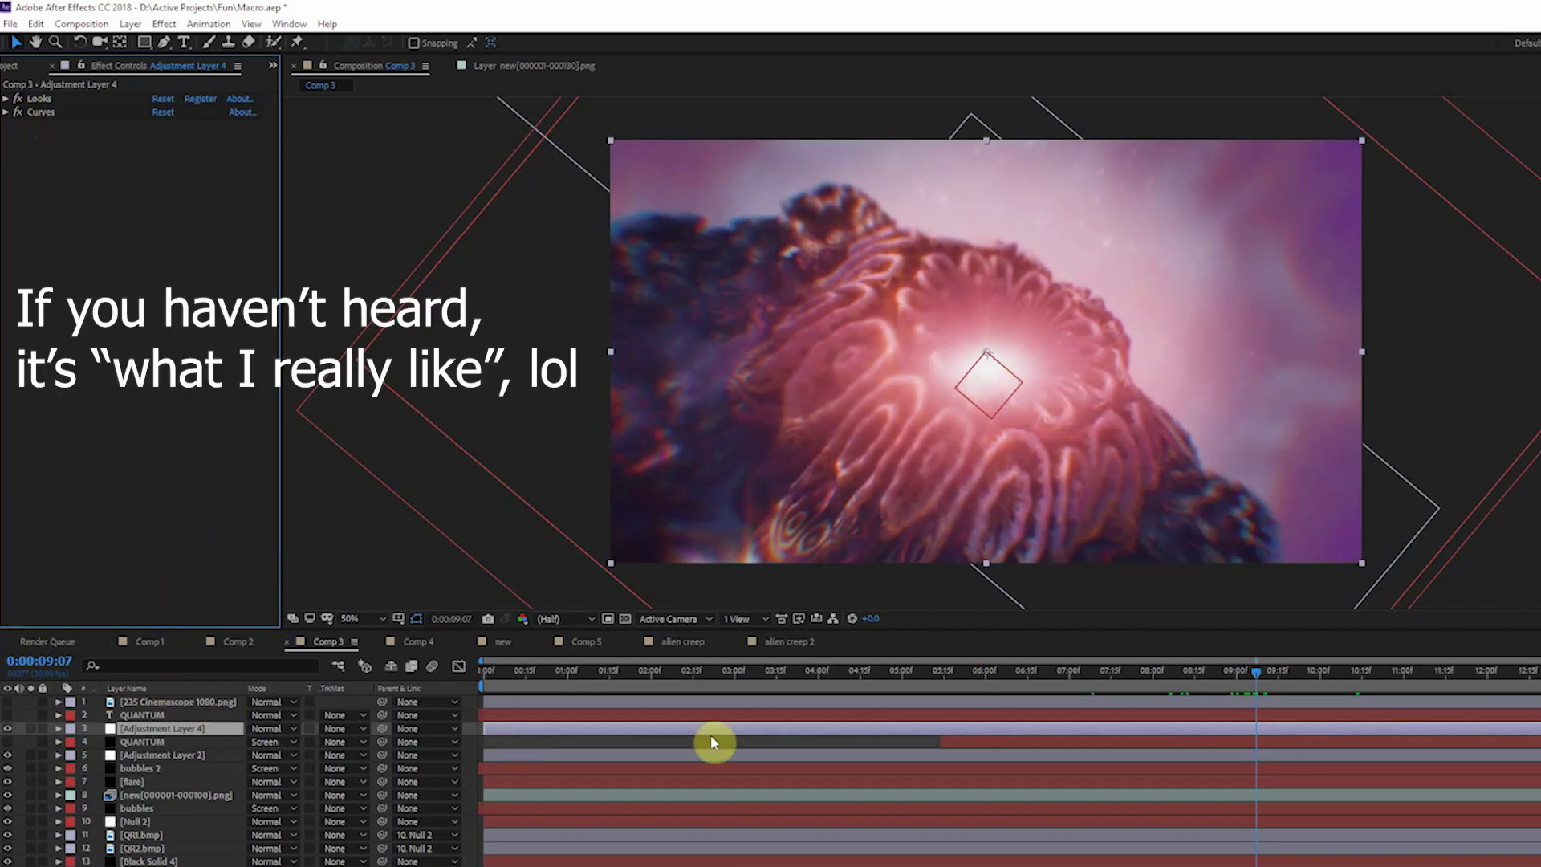
Preview the plain QUANTUM text layer by showing it briefly and hiding it again
click(7, 714)
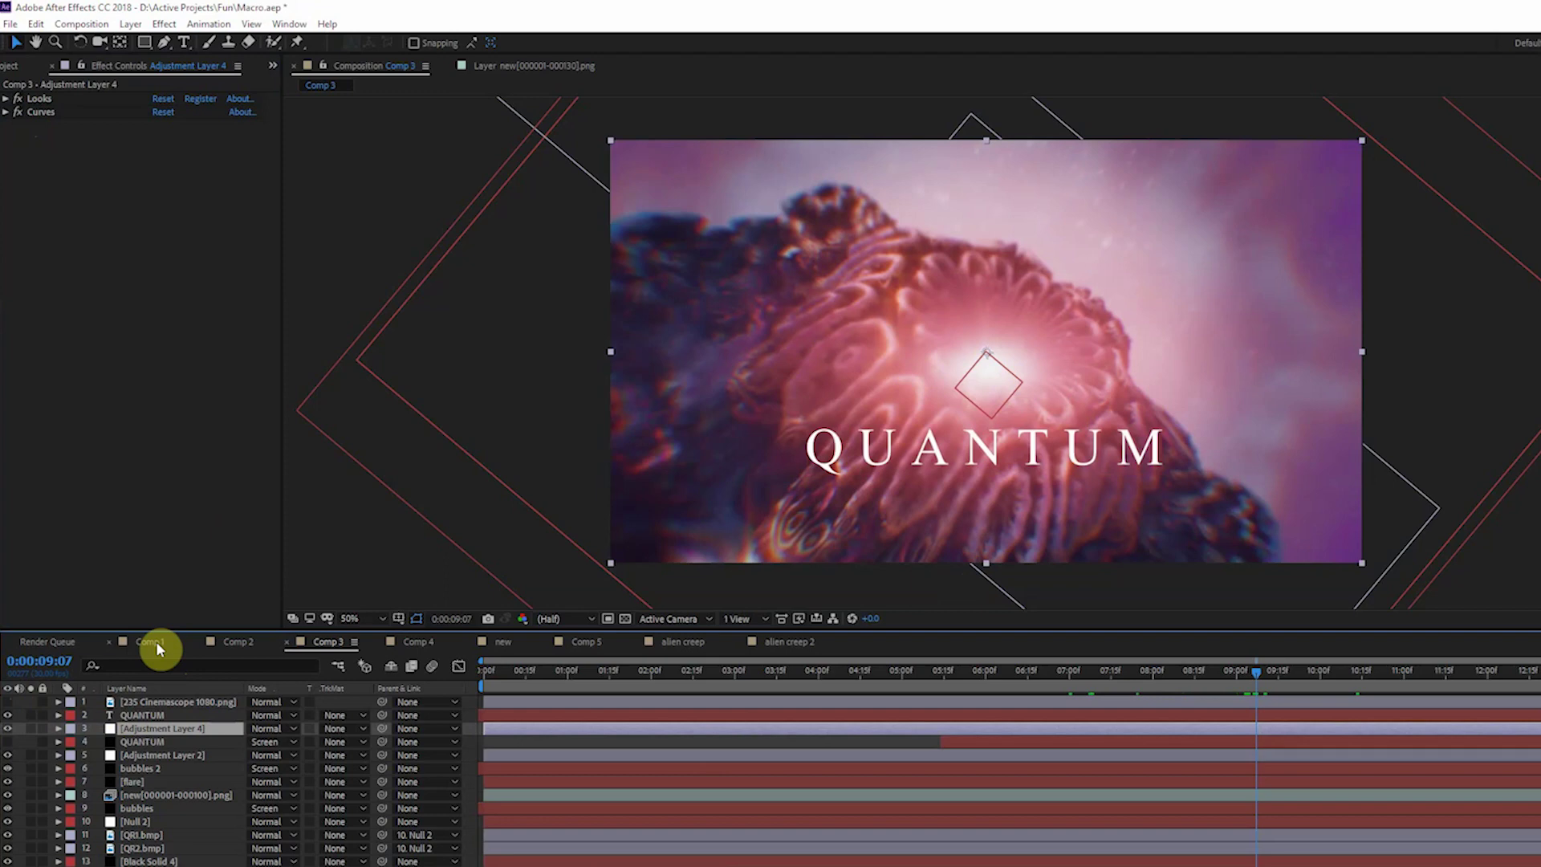
click(8, 715)
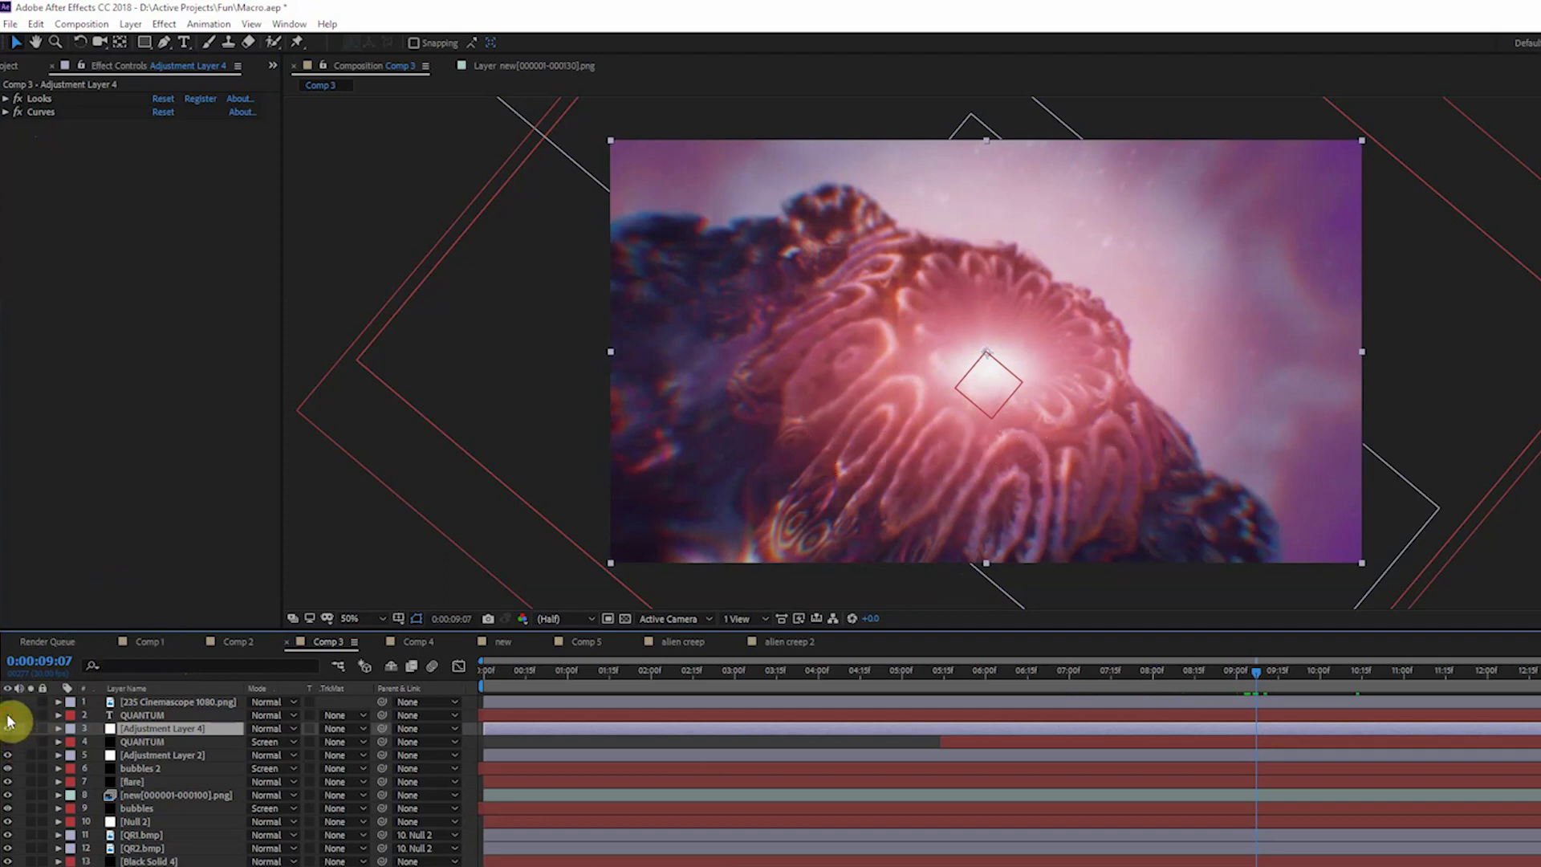
Make the Screen-mode QUANTUM layer visible, scrub the timeline to 0:00:09:09 and enable the layer's Saber effect
click(7, 744)
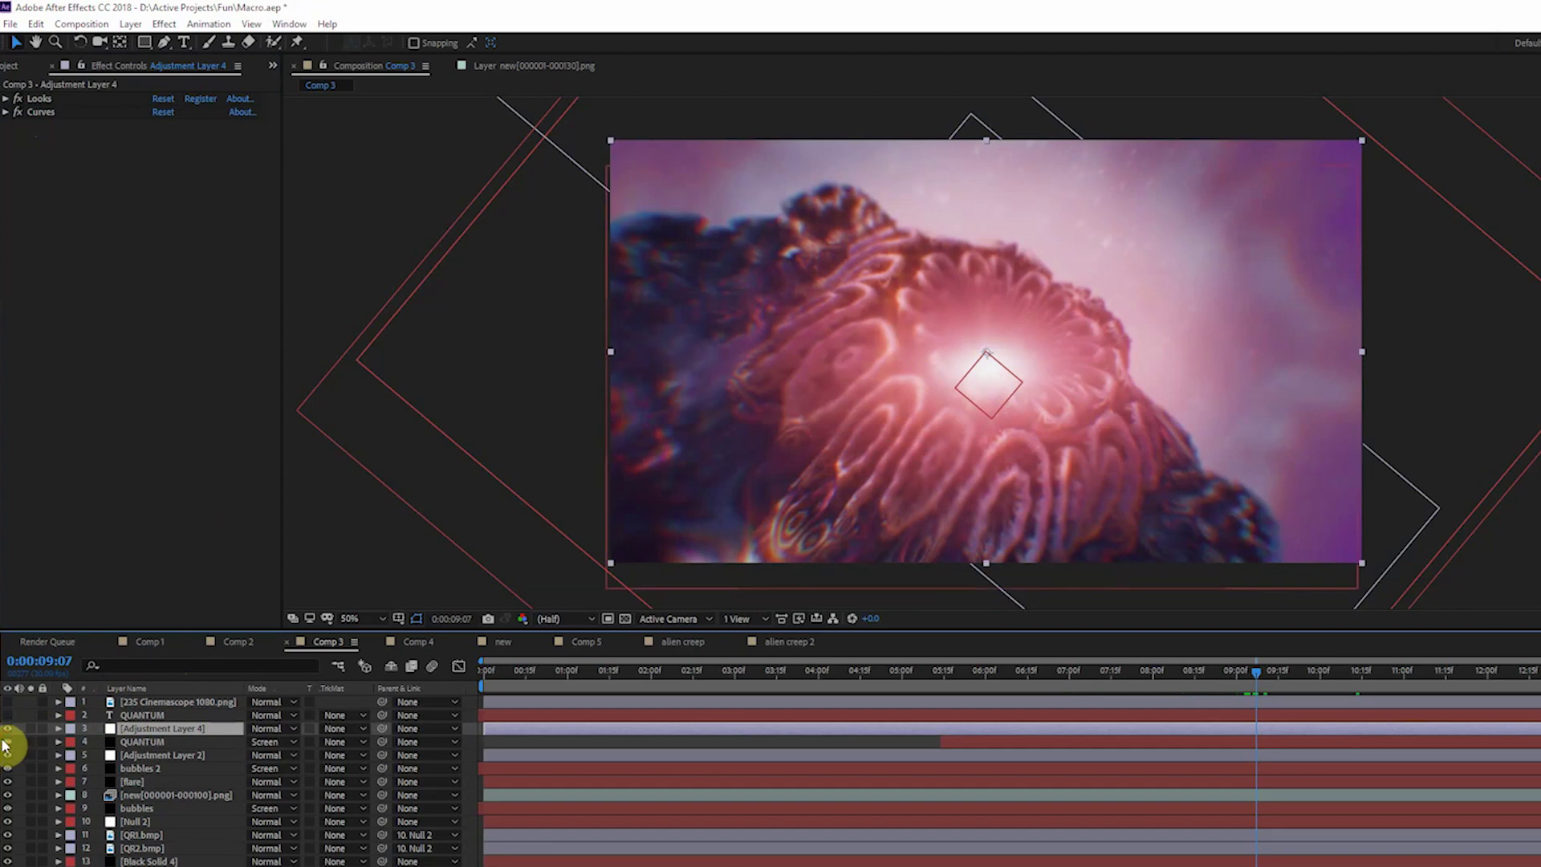
click(1084, 673)
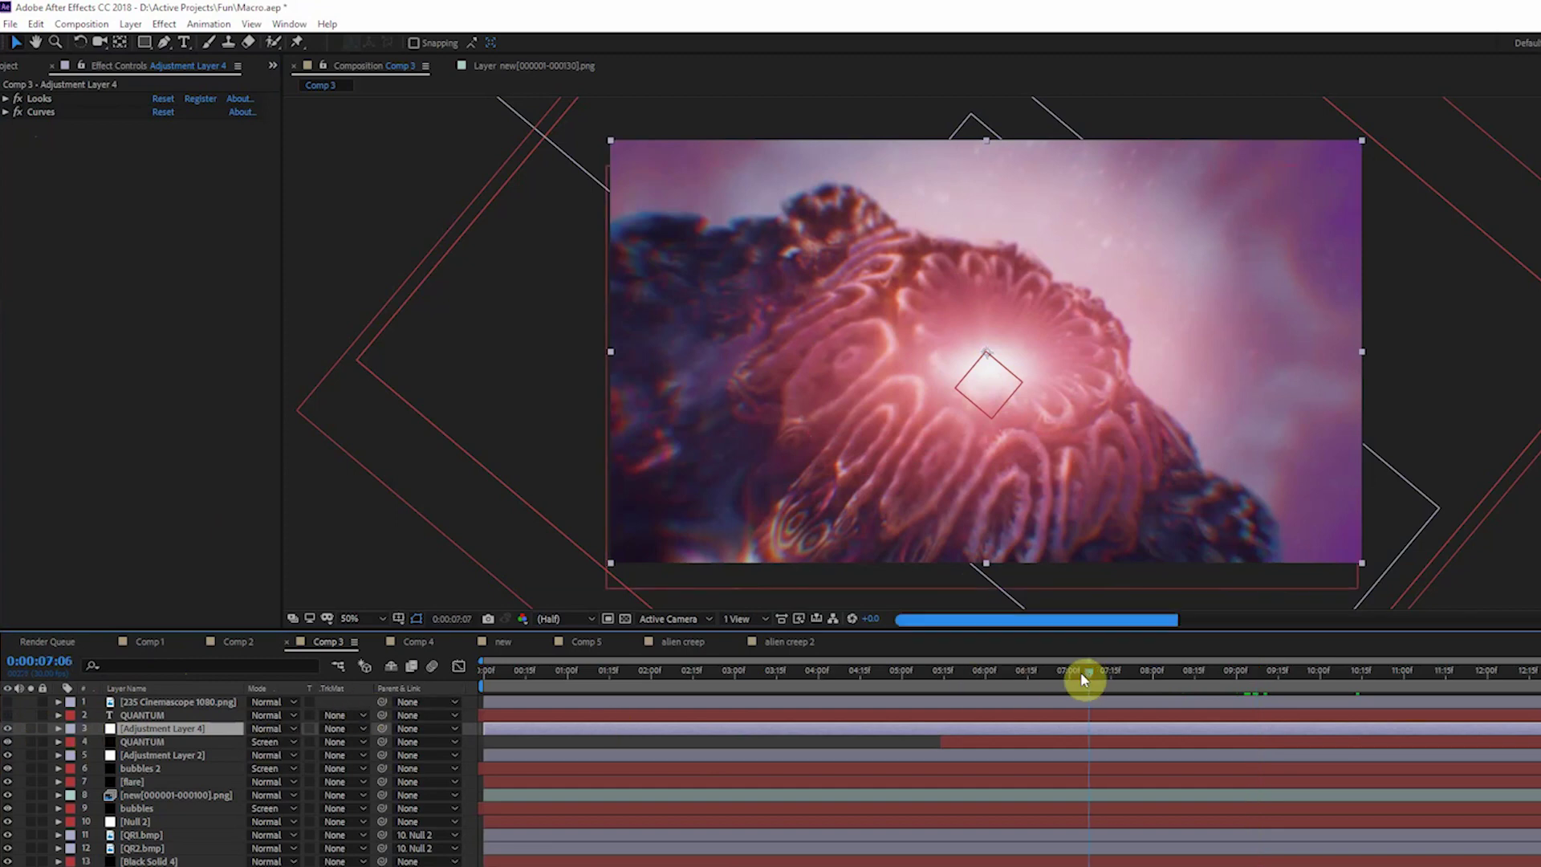
drag(1081, 674, 1062, 677)
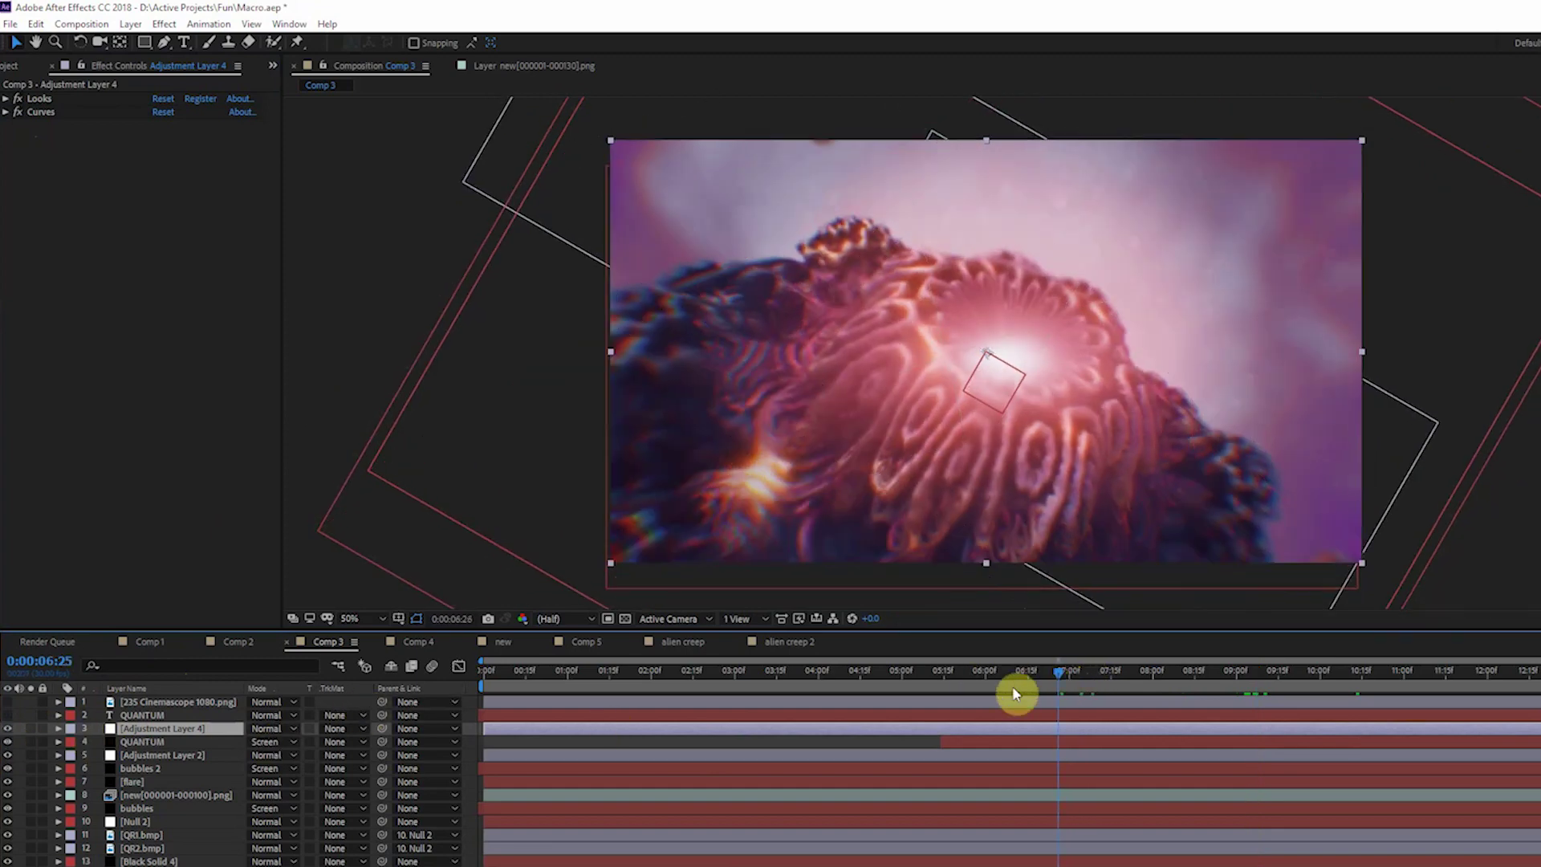
drag(994, 695, 1263, 688)
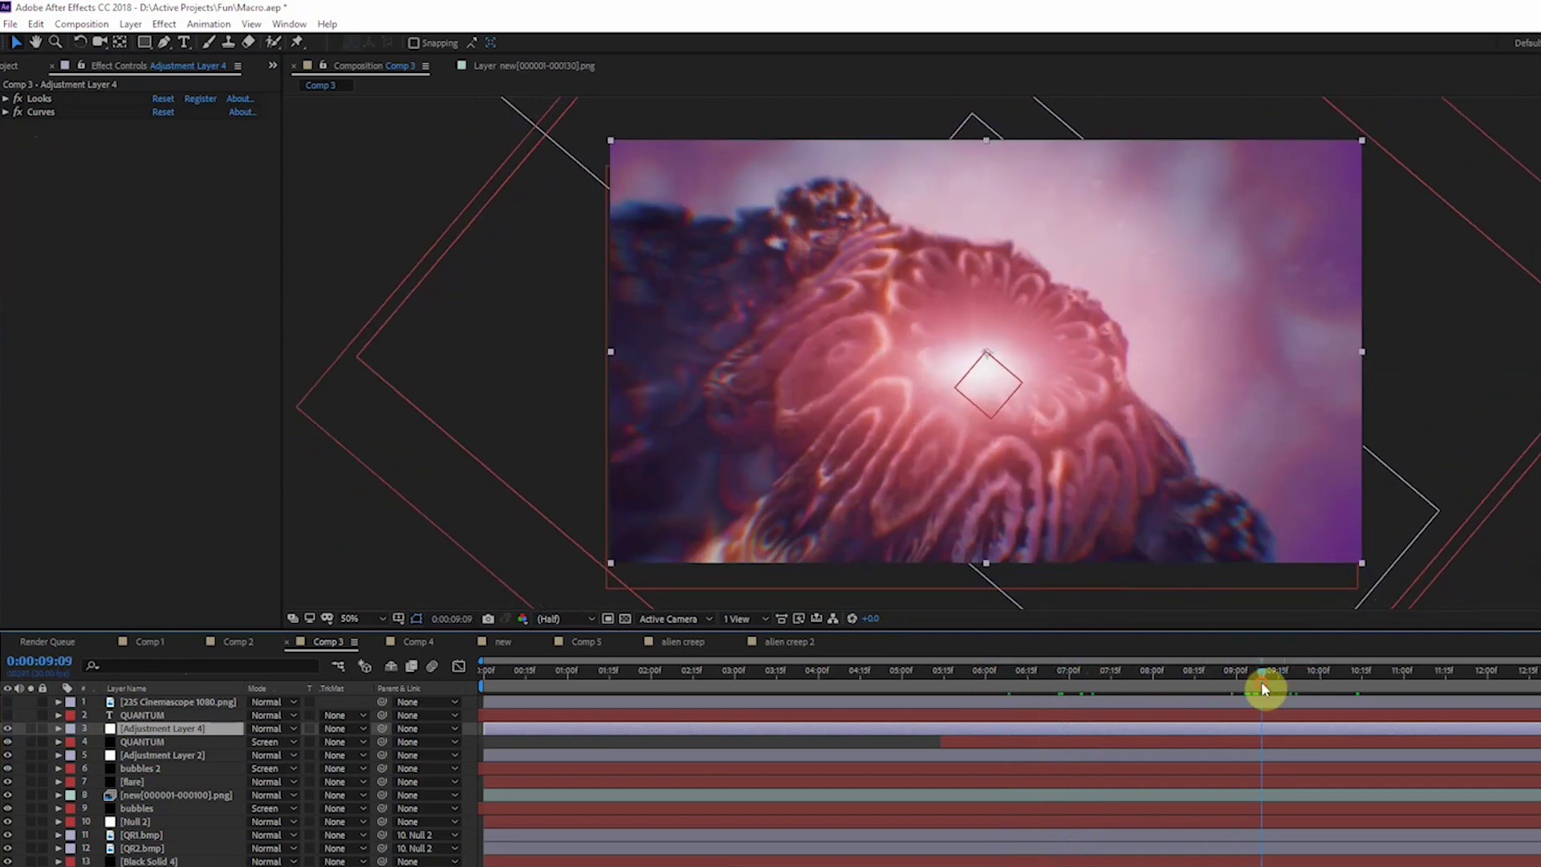
click(138, 743)
click(19, 99)
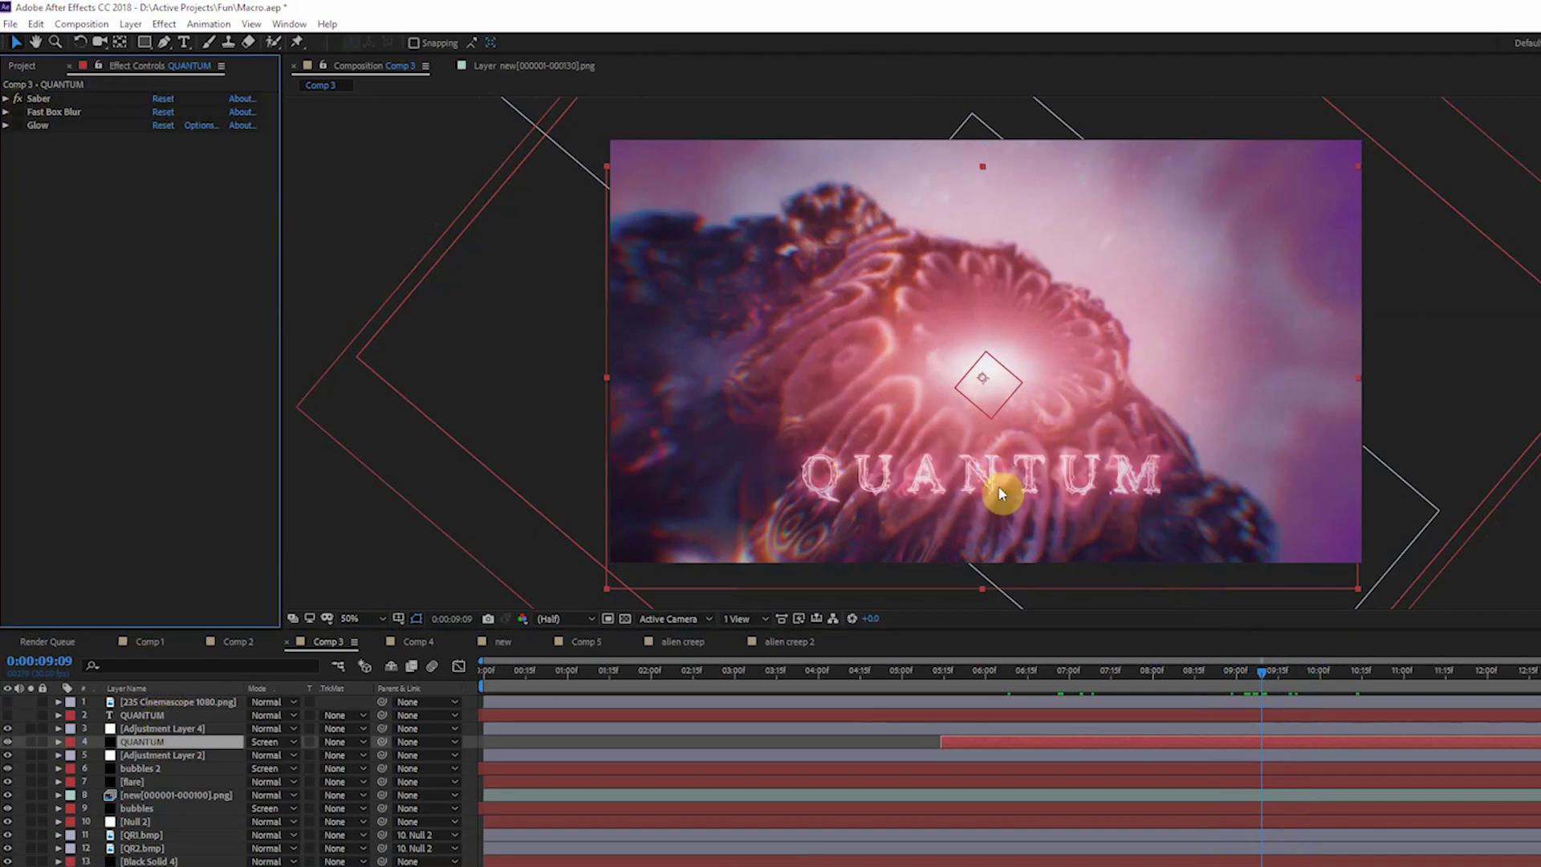
Try the Heat and Soft Smoke presets on the QUANTUM layer's Saber effect, and undo both preset changes
click(9, 100)
click(207, 113)
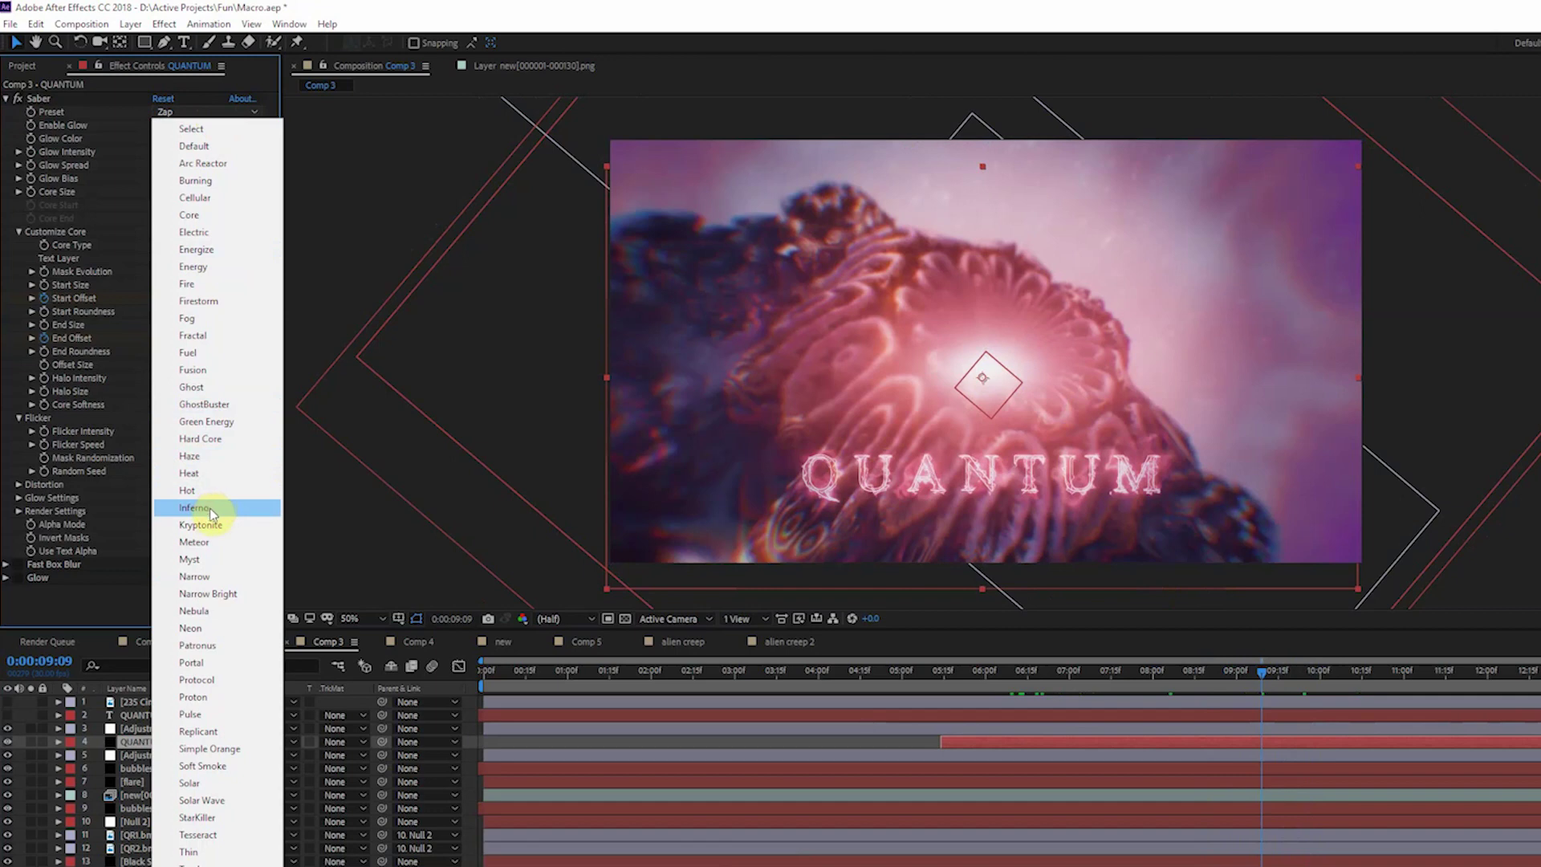
click(207, 475)
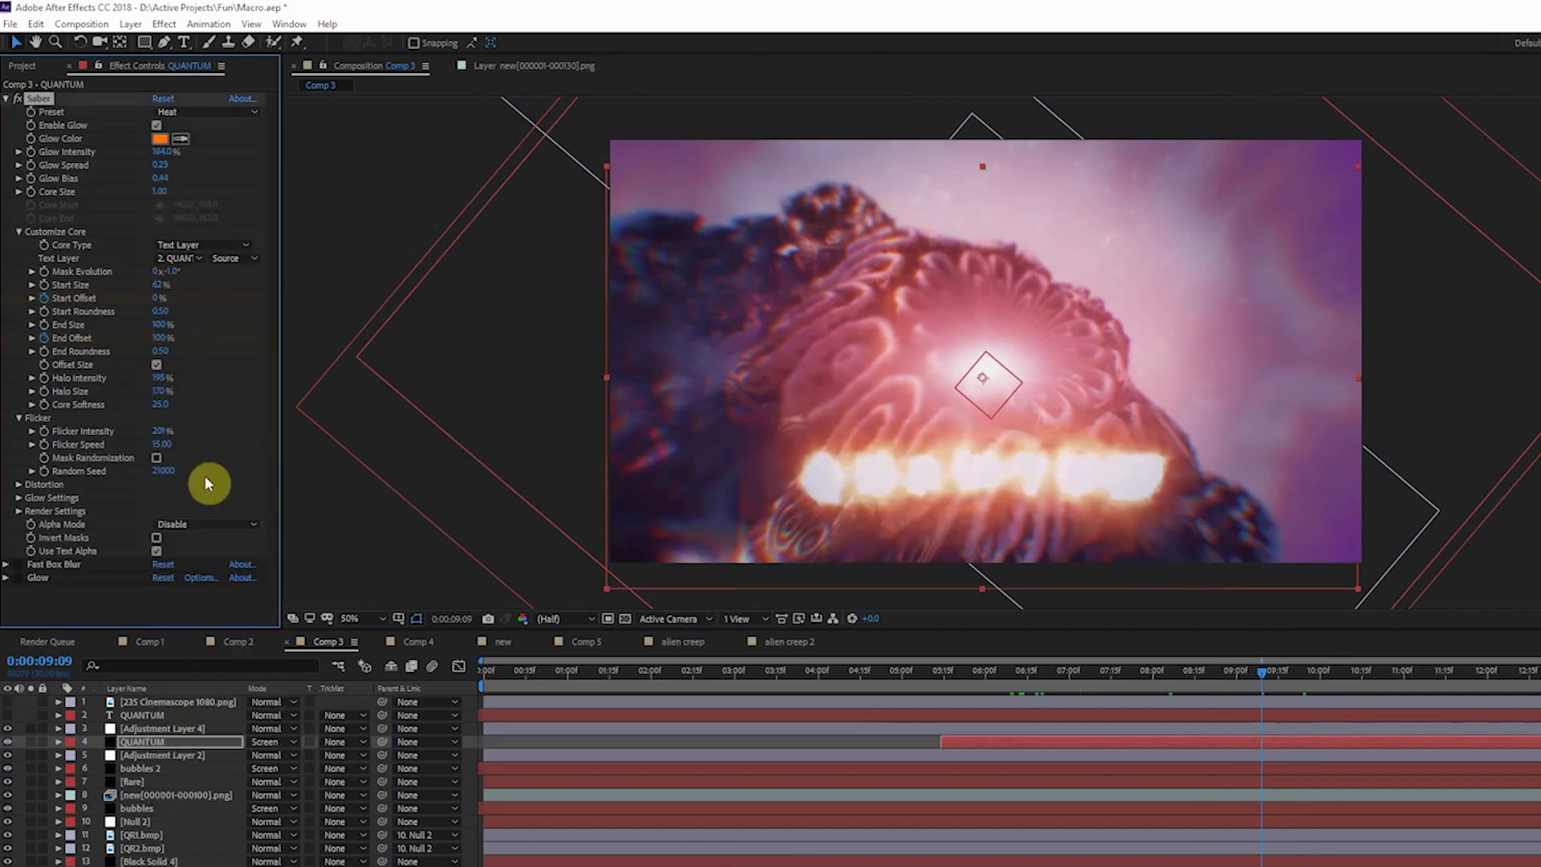
click(196, 112)
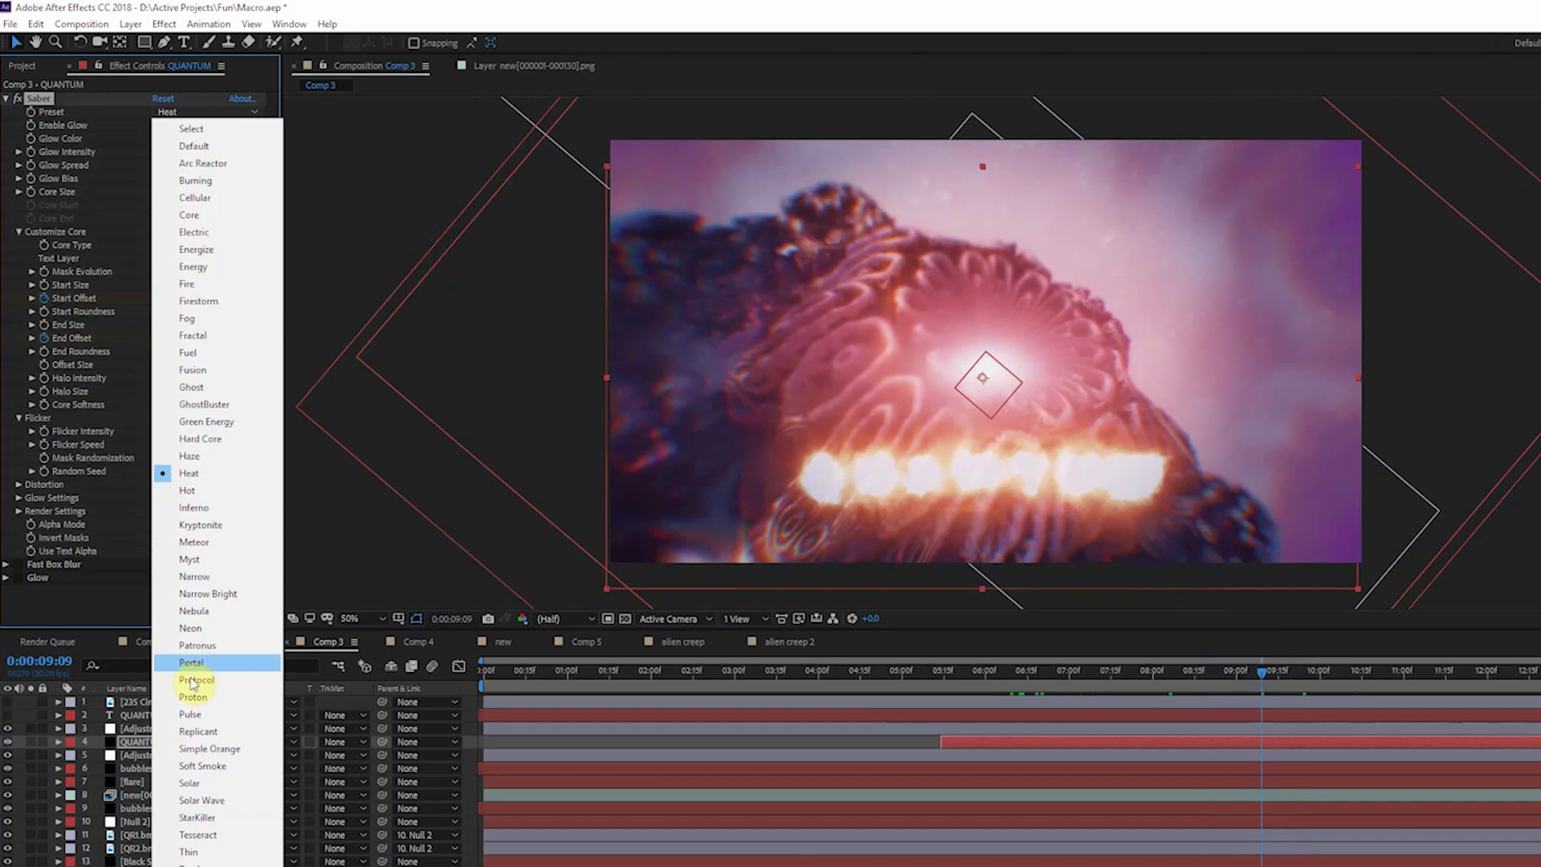
click(199, 766)
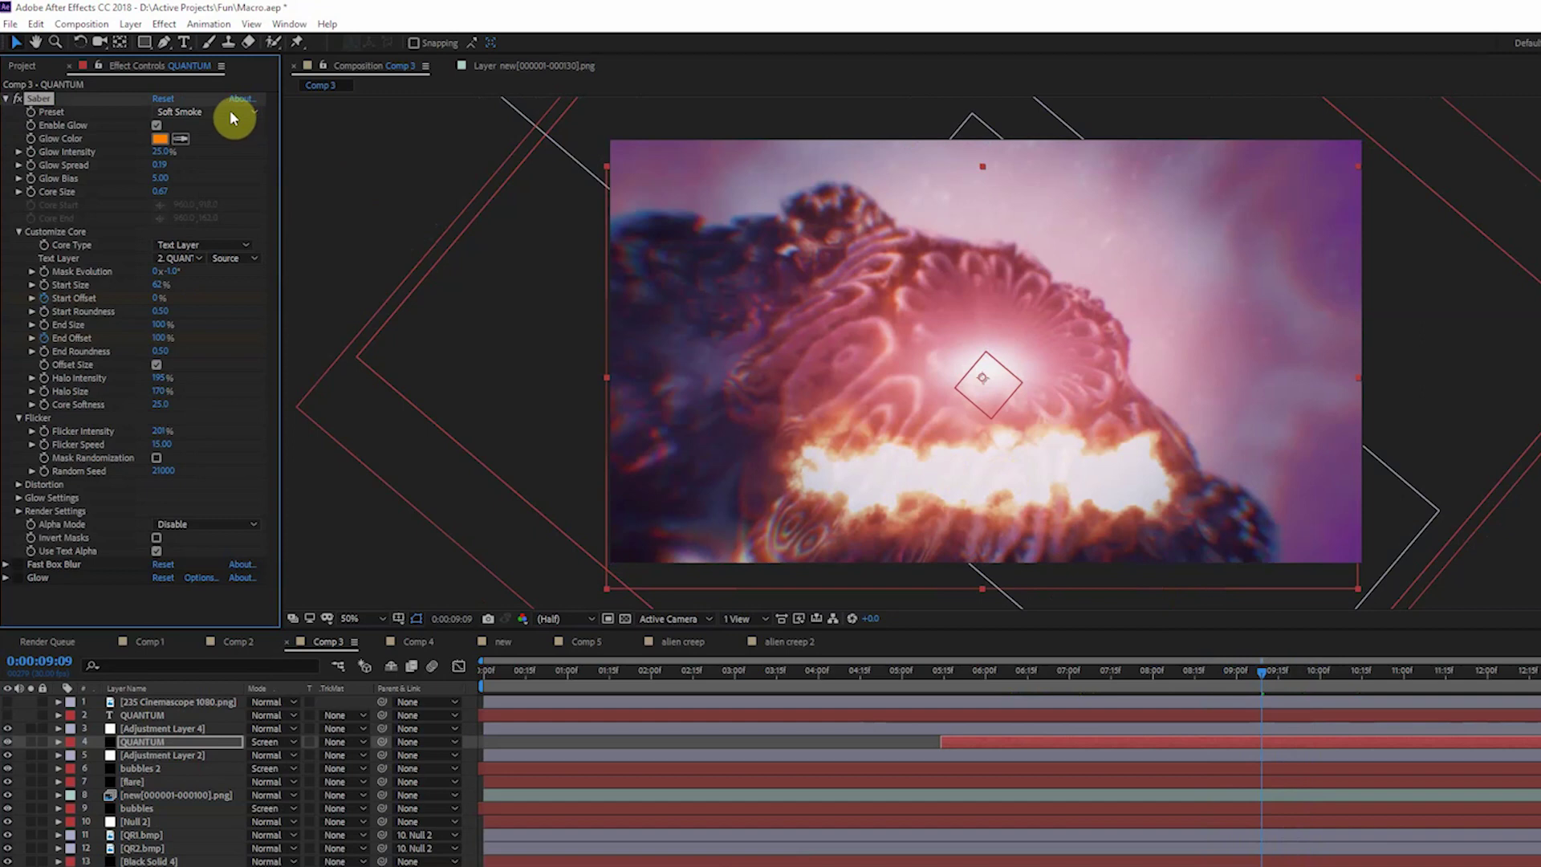
key(ctrl+z)
key(ctrl+z)
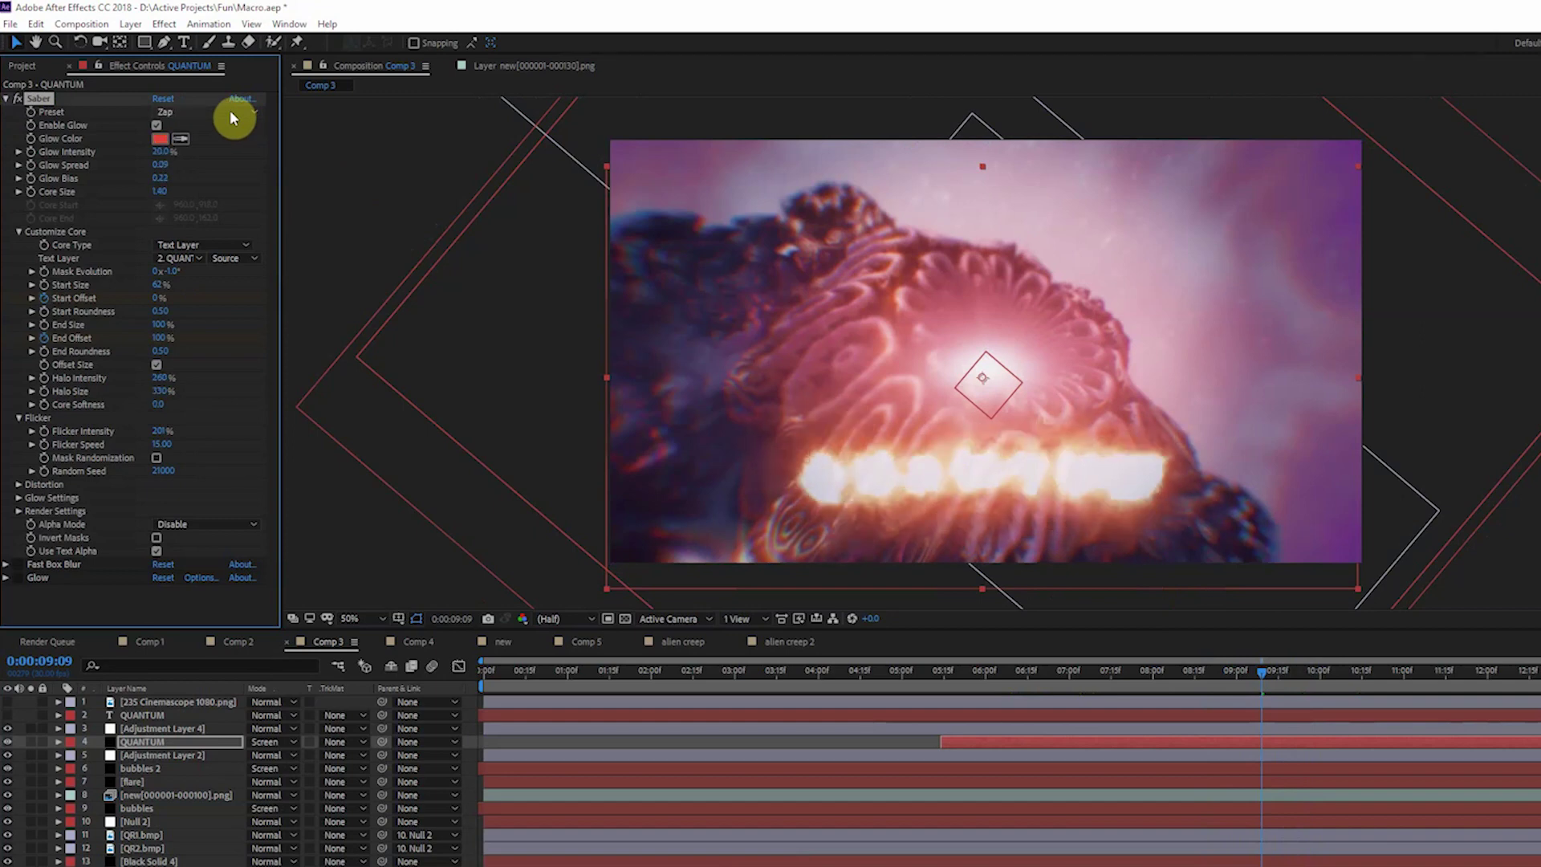
click(8, 100)
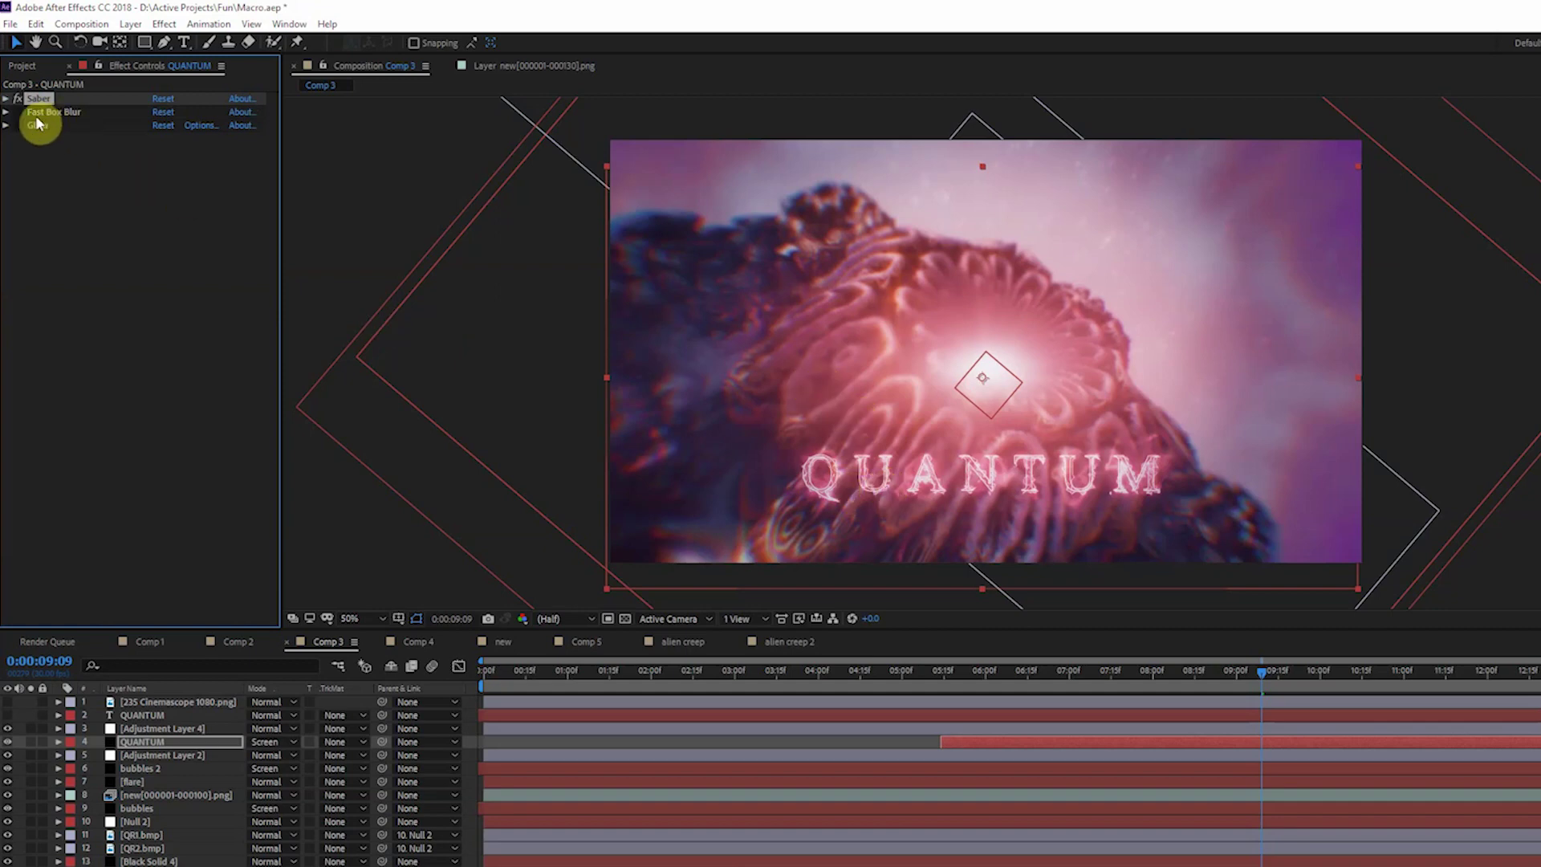
Enable Fast Box Blur and Glow on the QUANTUM layer, and make the 235 Cinemascope 1080.png layer visible at 0:00:09:00
click(20, 114)
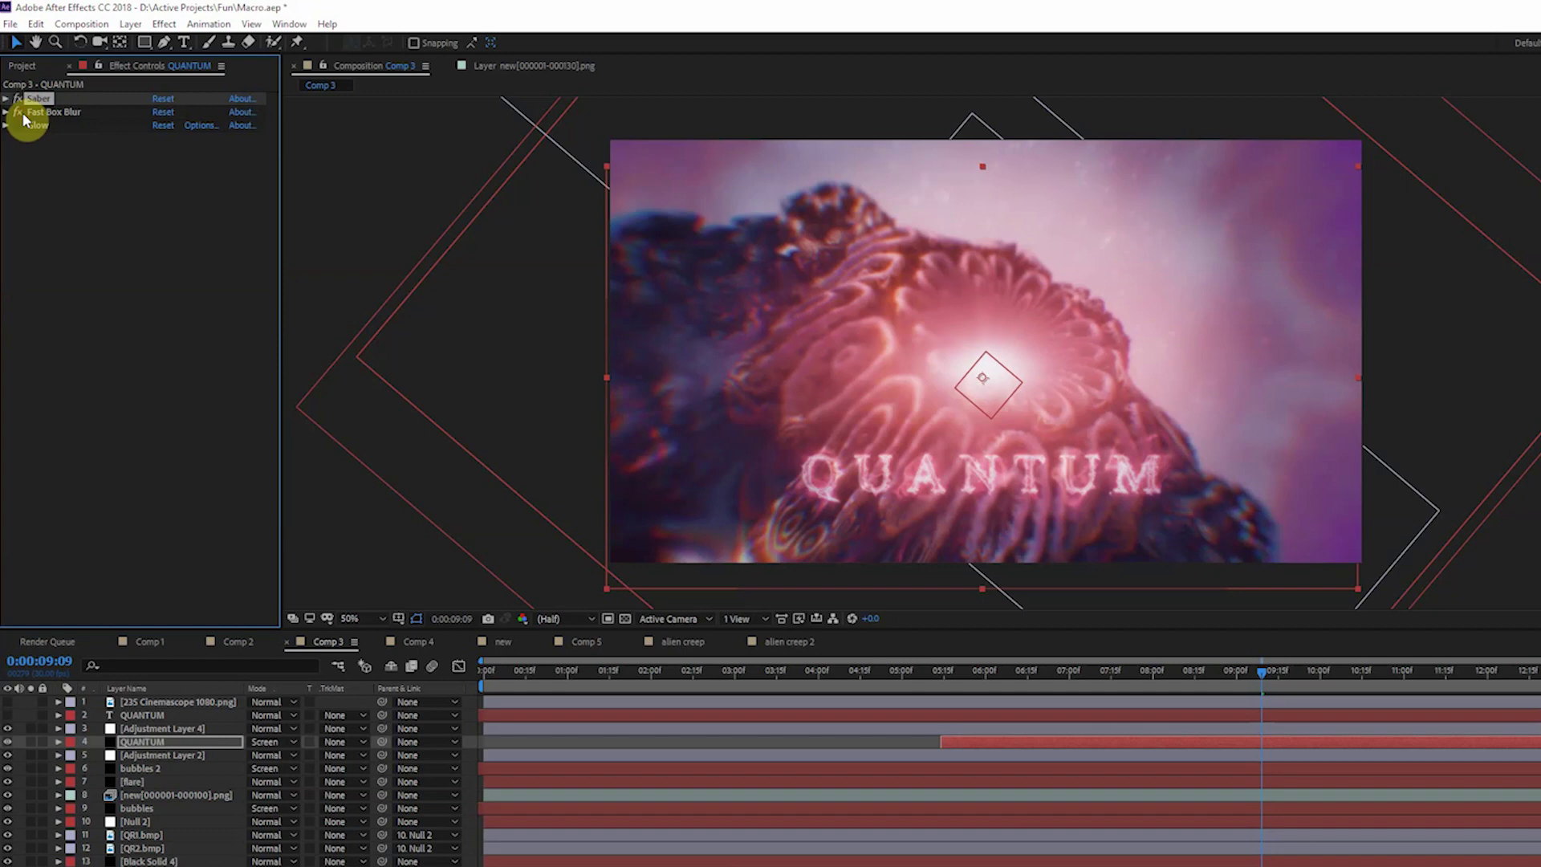
click(19, 126)
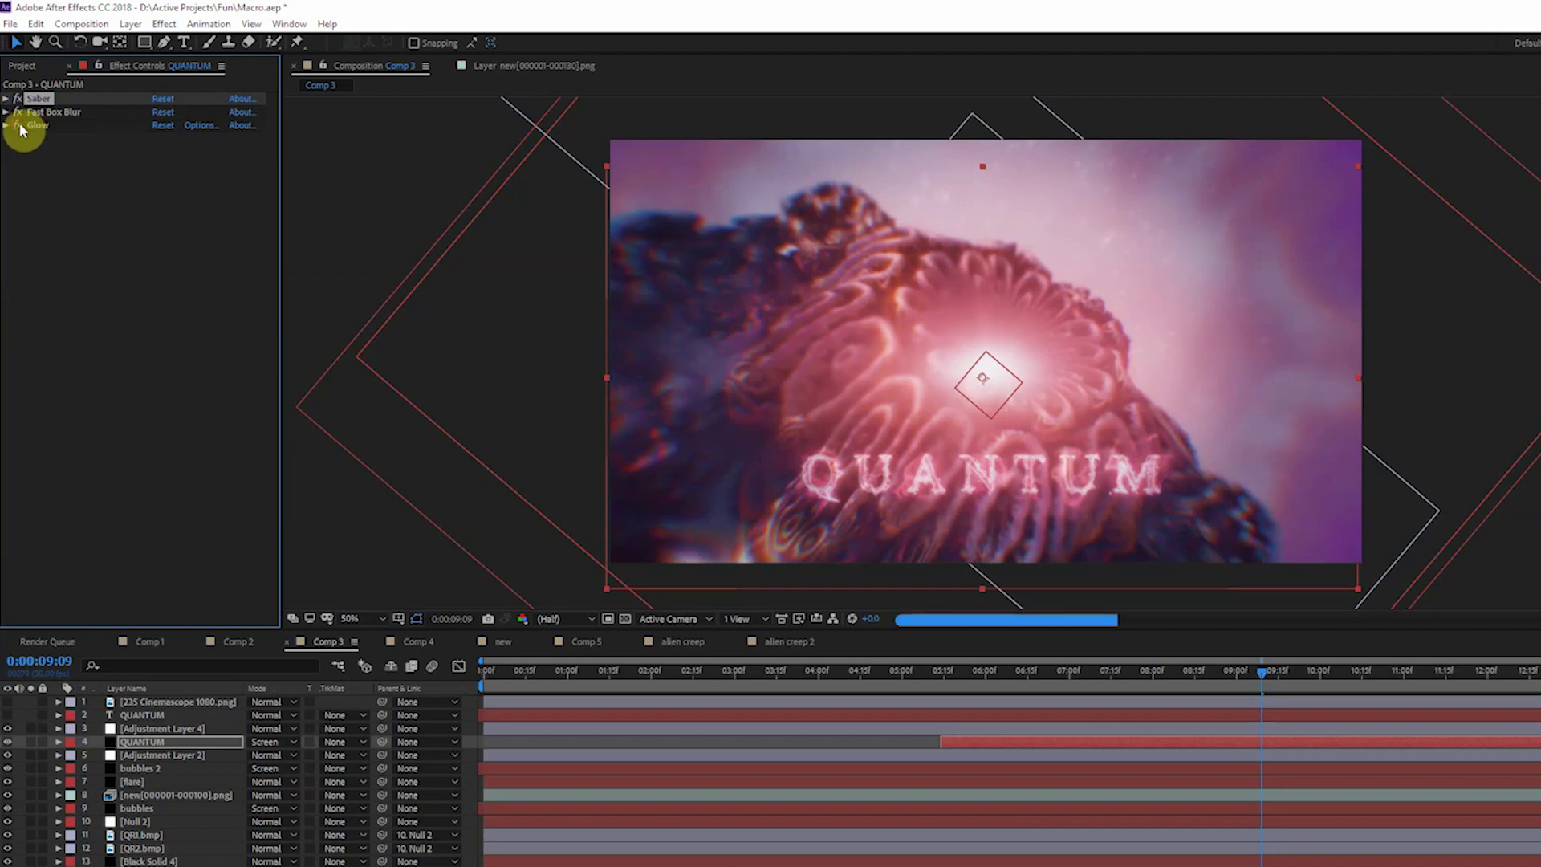
mouse_move(1181, 683)
mouse_down()
mouse_move(1005, 673)
mouse_move(1029, 655)
mouse_move(1185, 673)
mouse_up()
click(1236, 671)
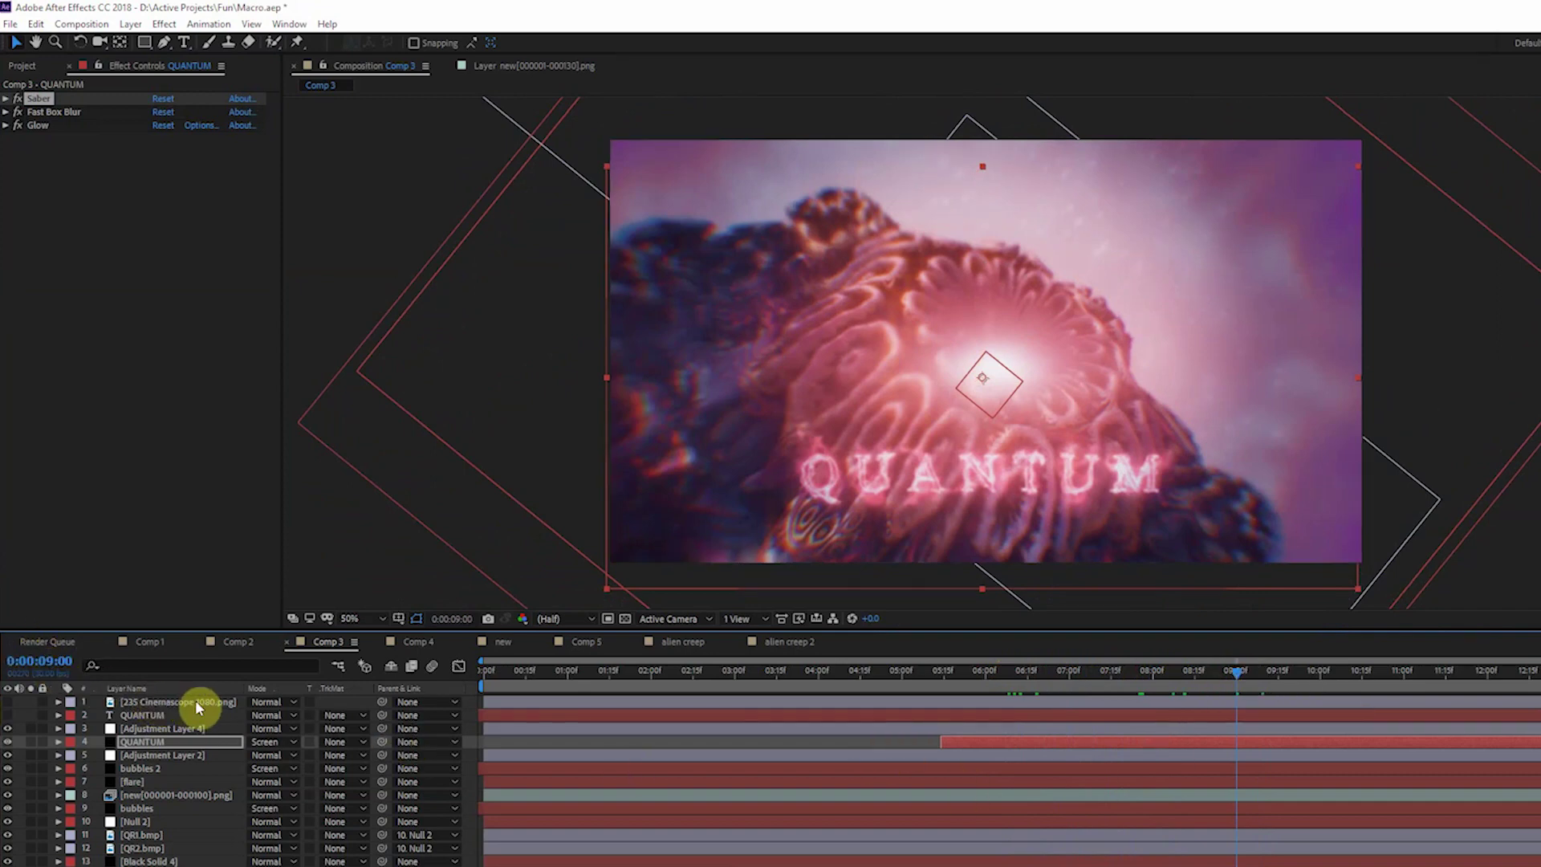
click(8, 703)
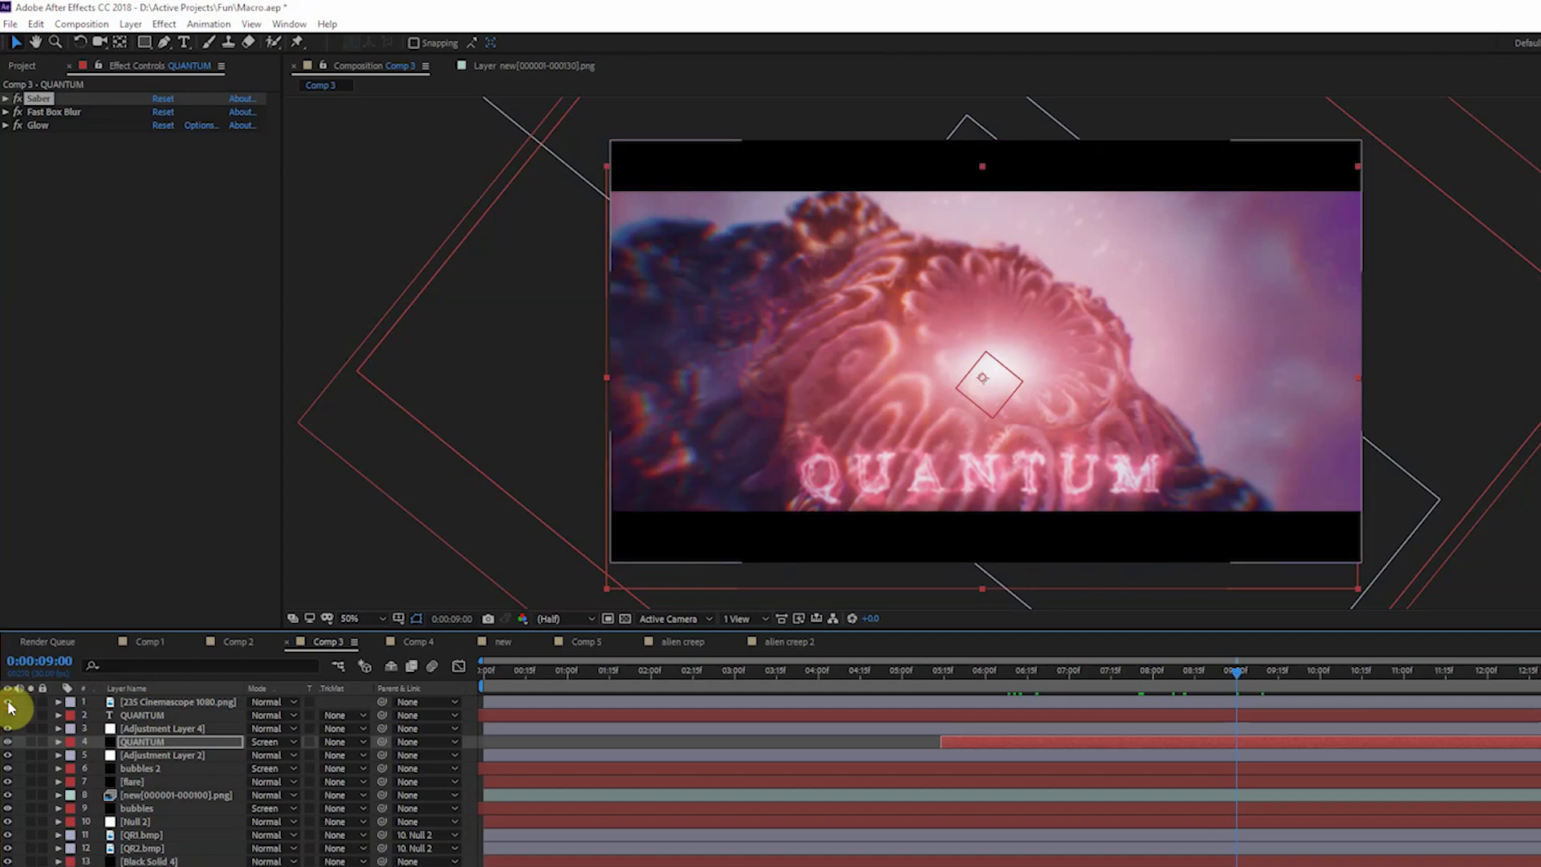
Scrub the composition to 0:00:07:09, and play the rendered quantum.mp4 from its start in the media player
drag(1037, 672, 1094, 676)
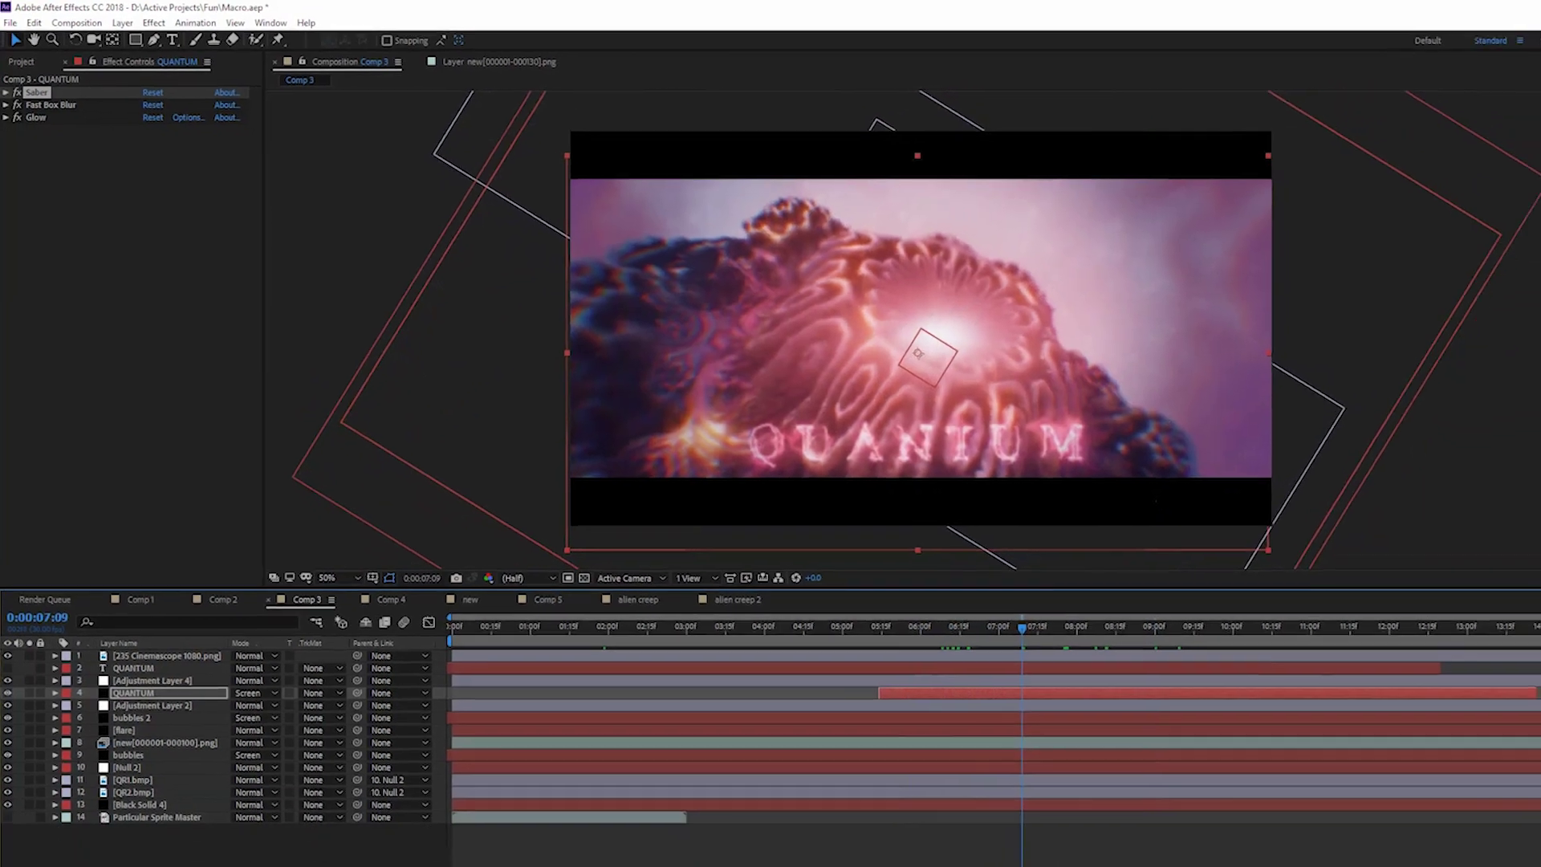
click(258, 784)
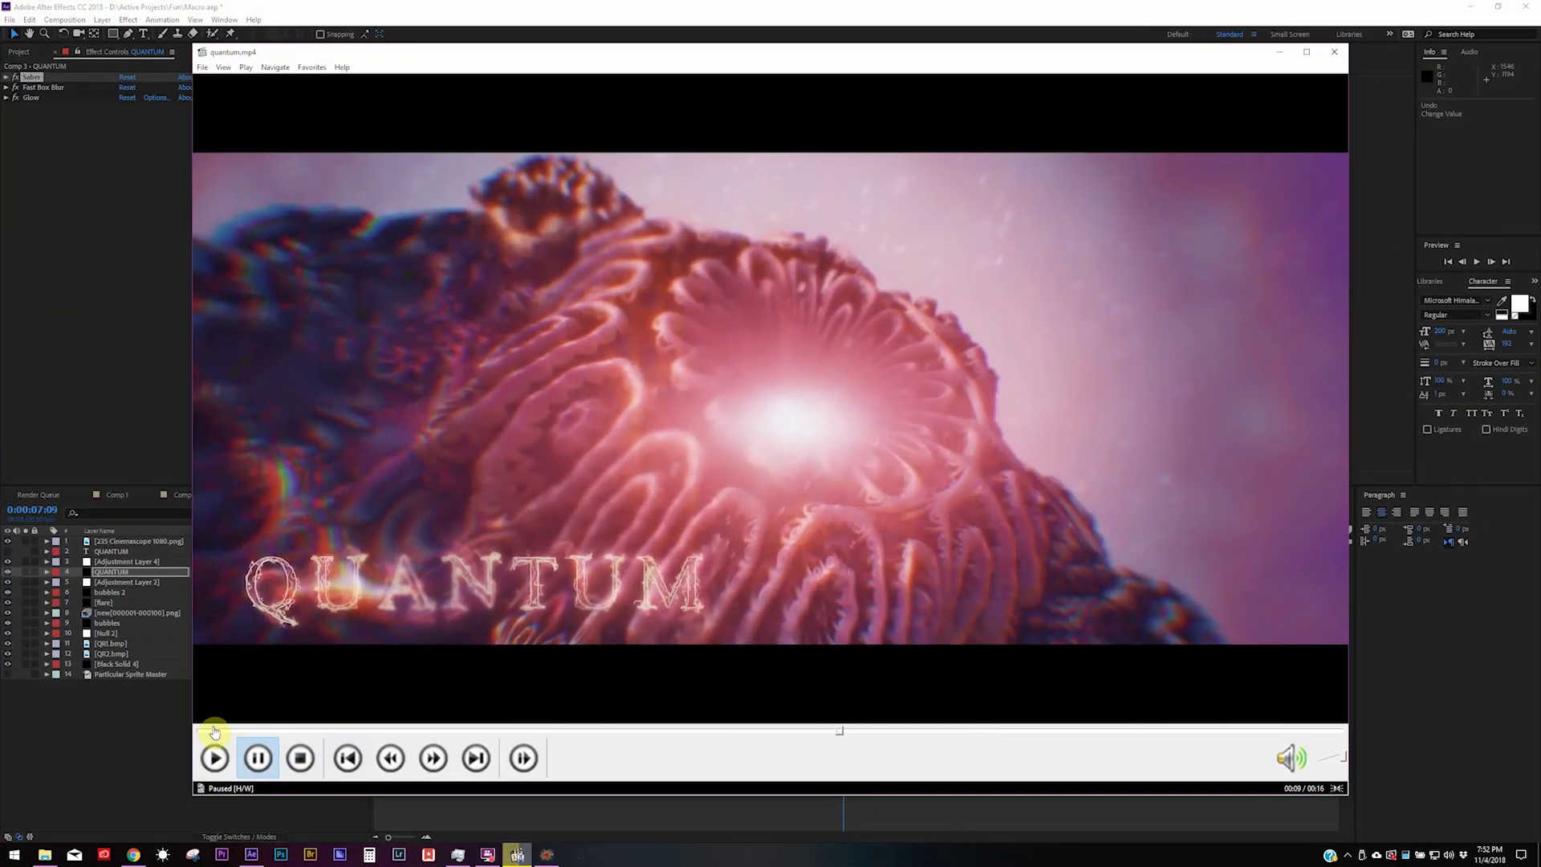
drag(214, 732, 194, 732)
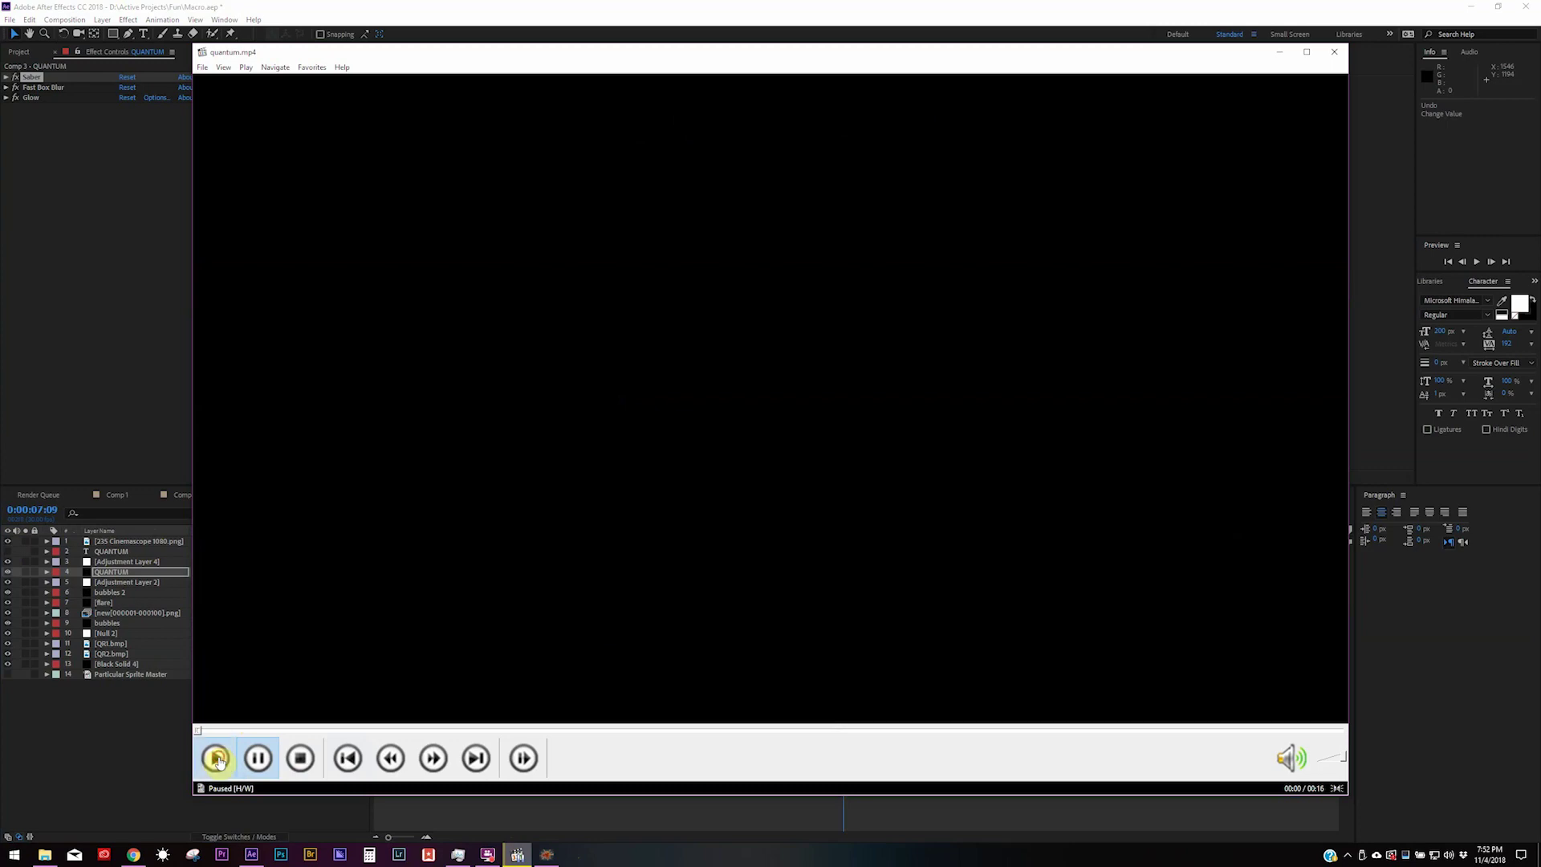
click(217, 759)
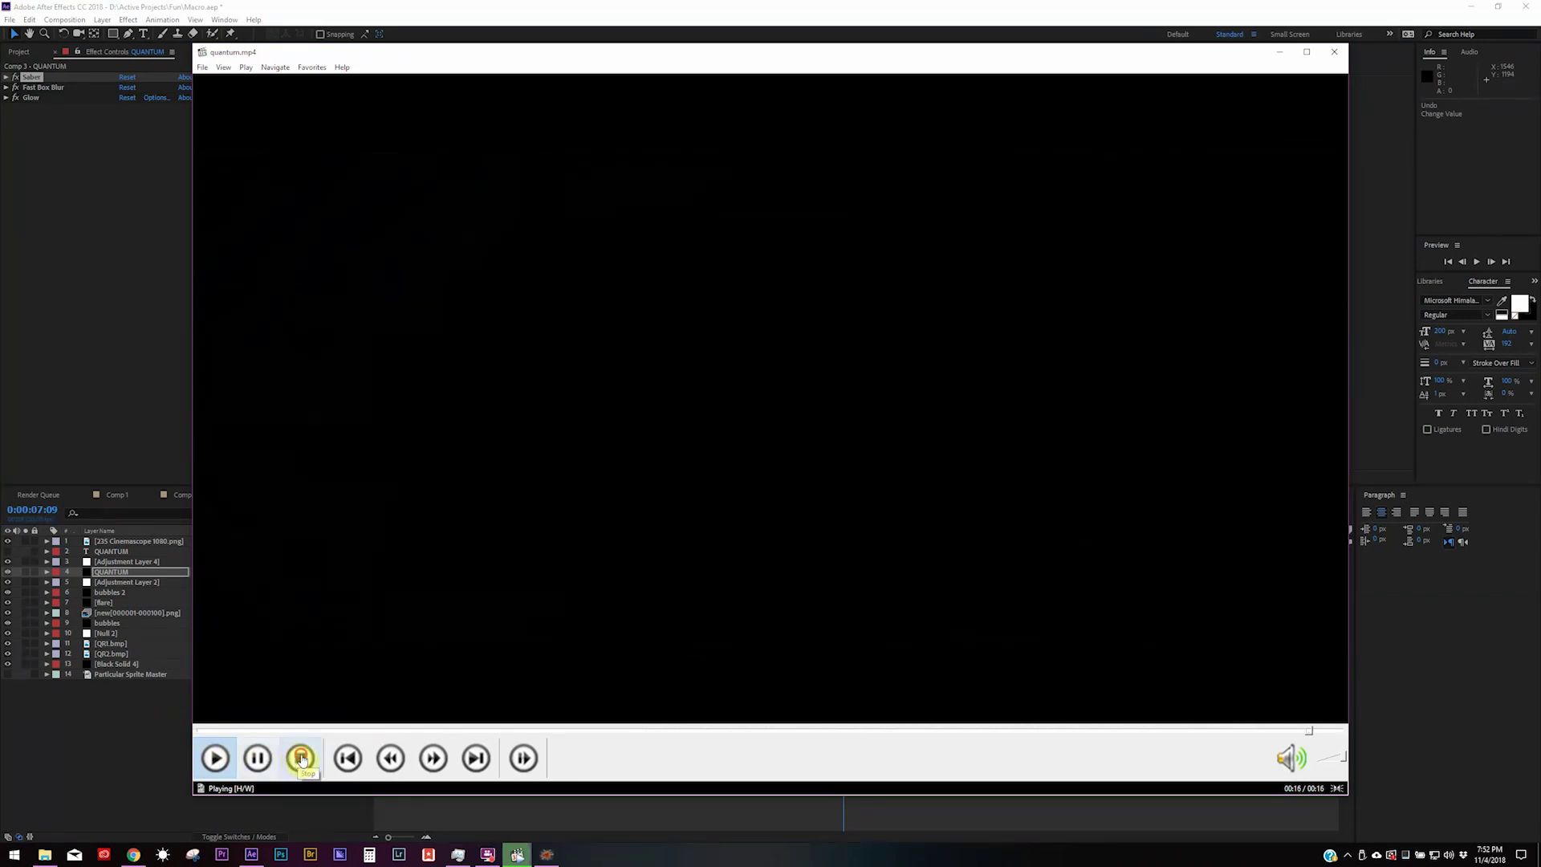
click(301, 759)
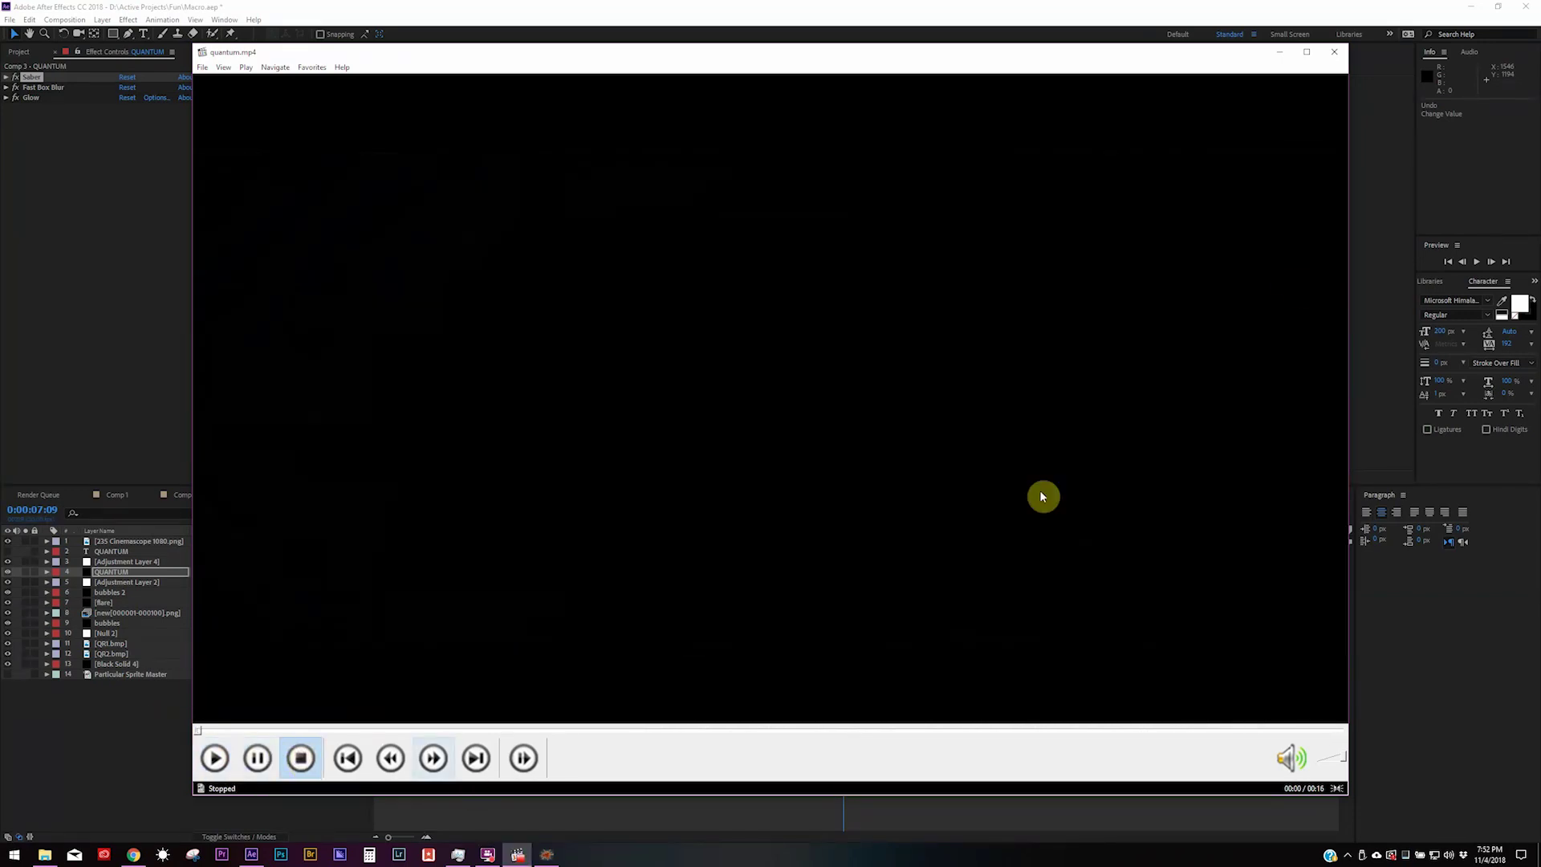
click(1287, 58)
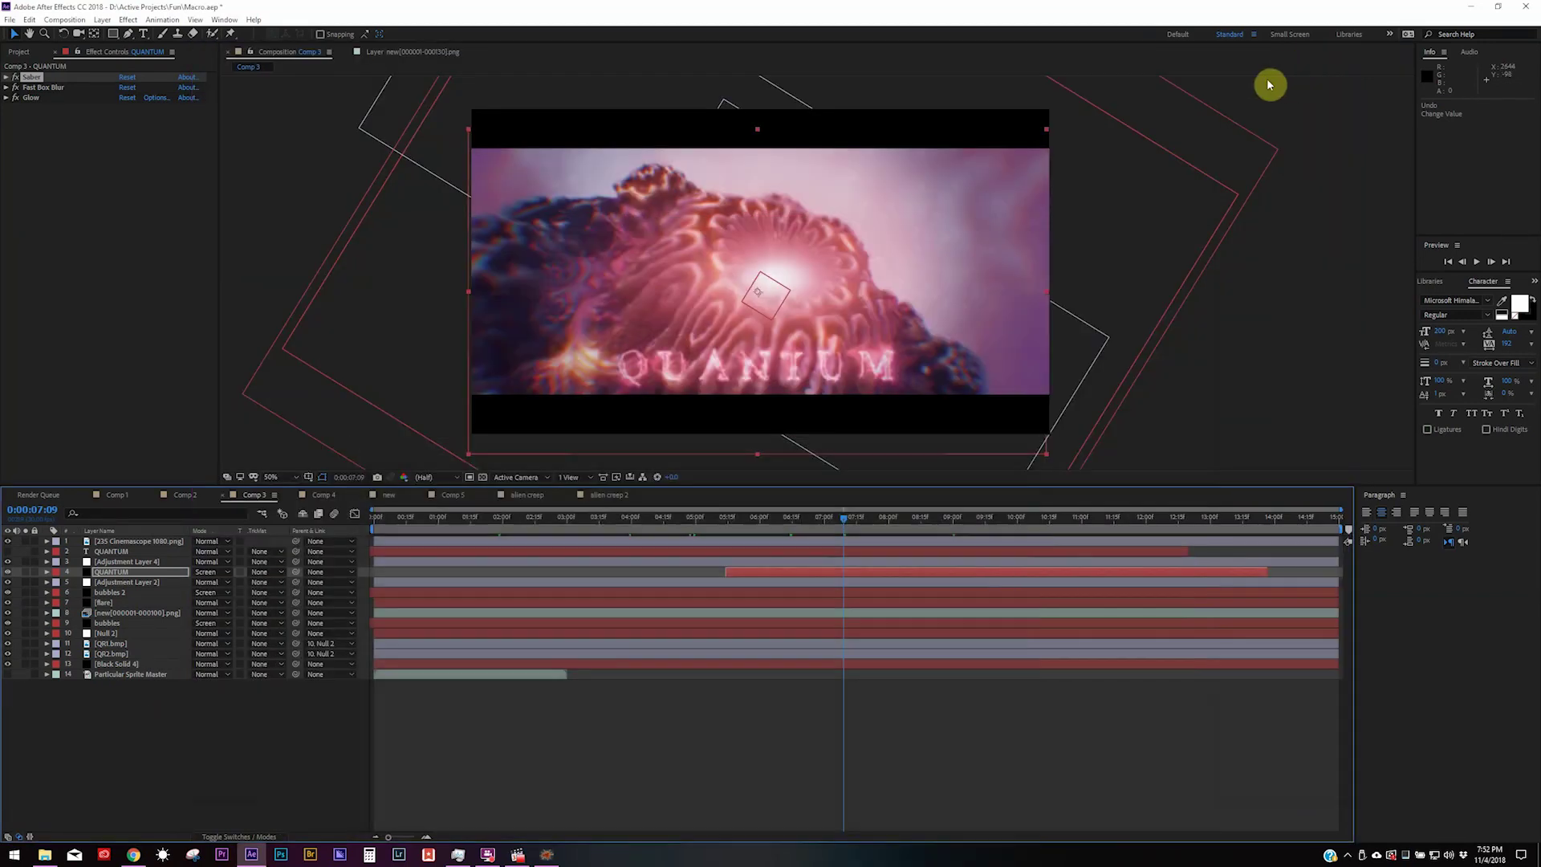
Switch to Mandelbulb 3D, load the genQuat helix mix.m3p parameters and calculate a partial 3D render
click(1472, 7)
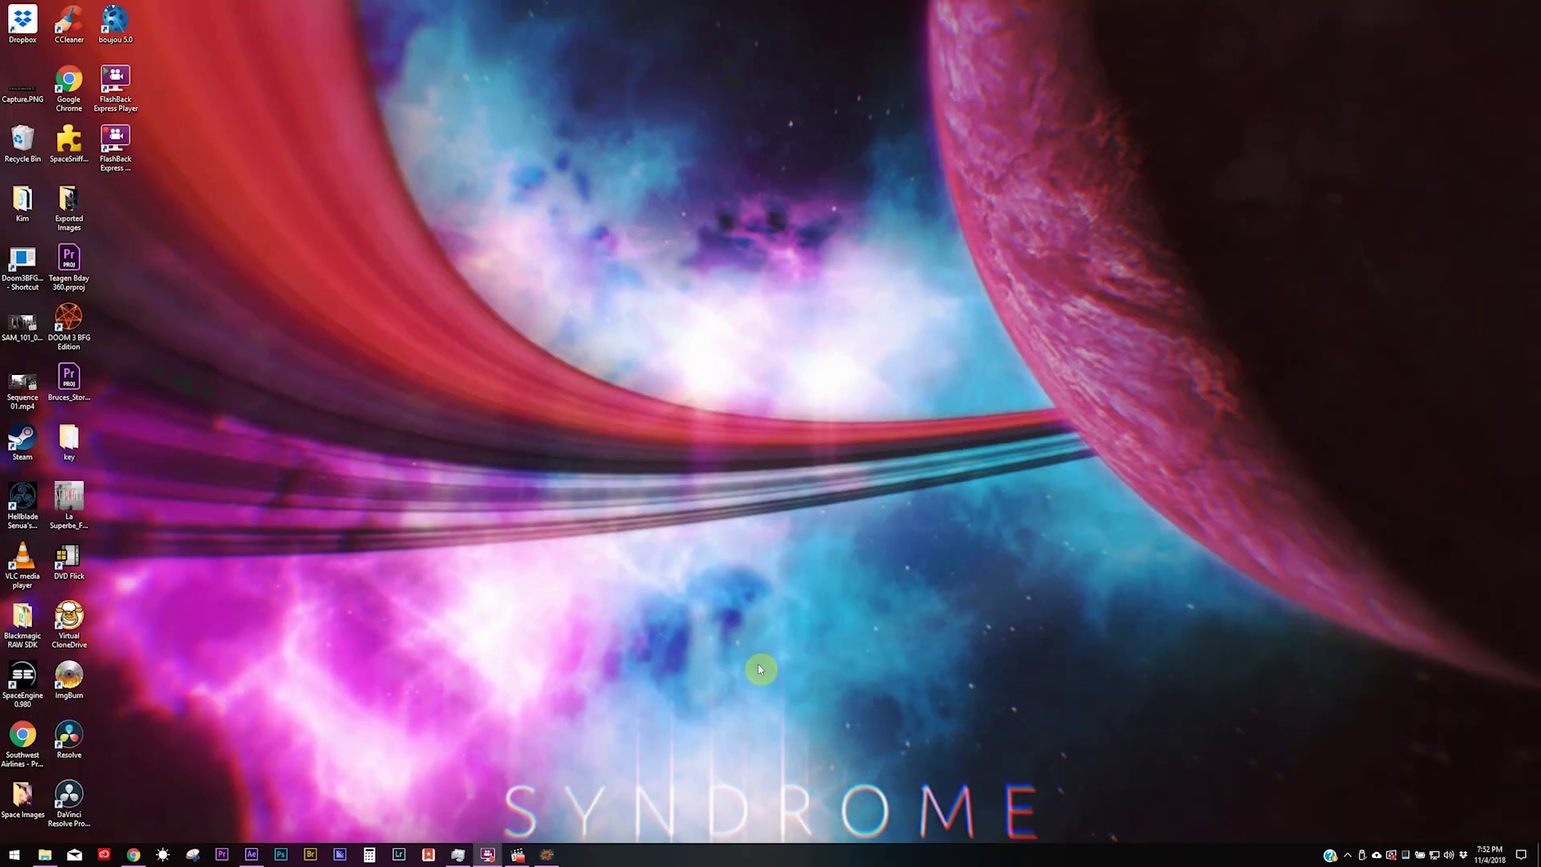
click(554, 857)
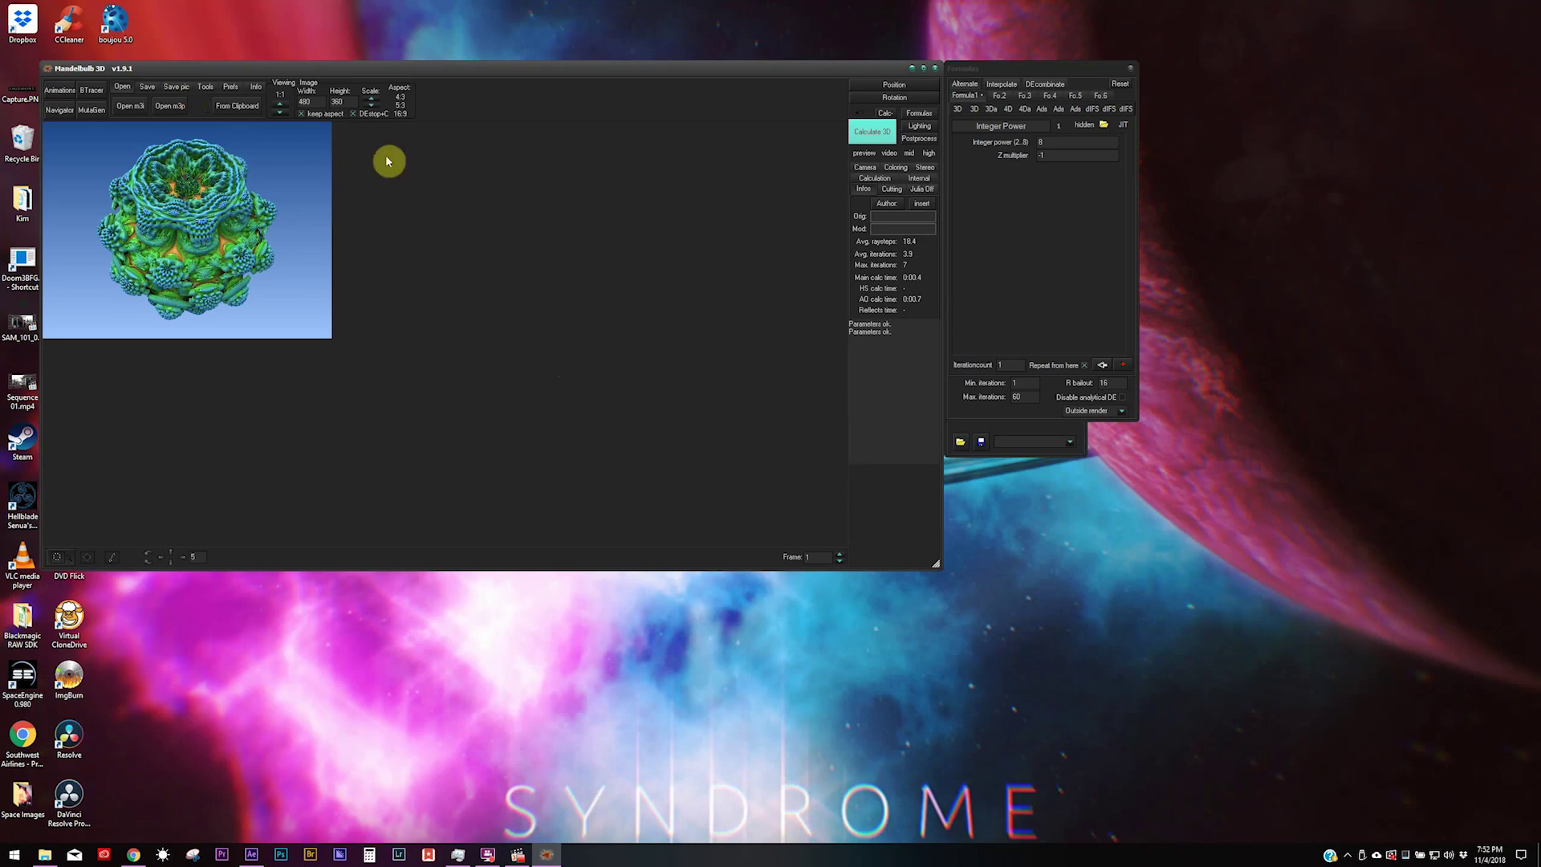
click(999, 124)
click(167, 108)
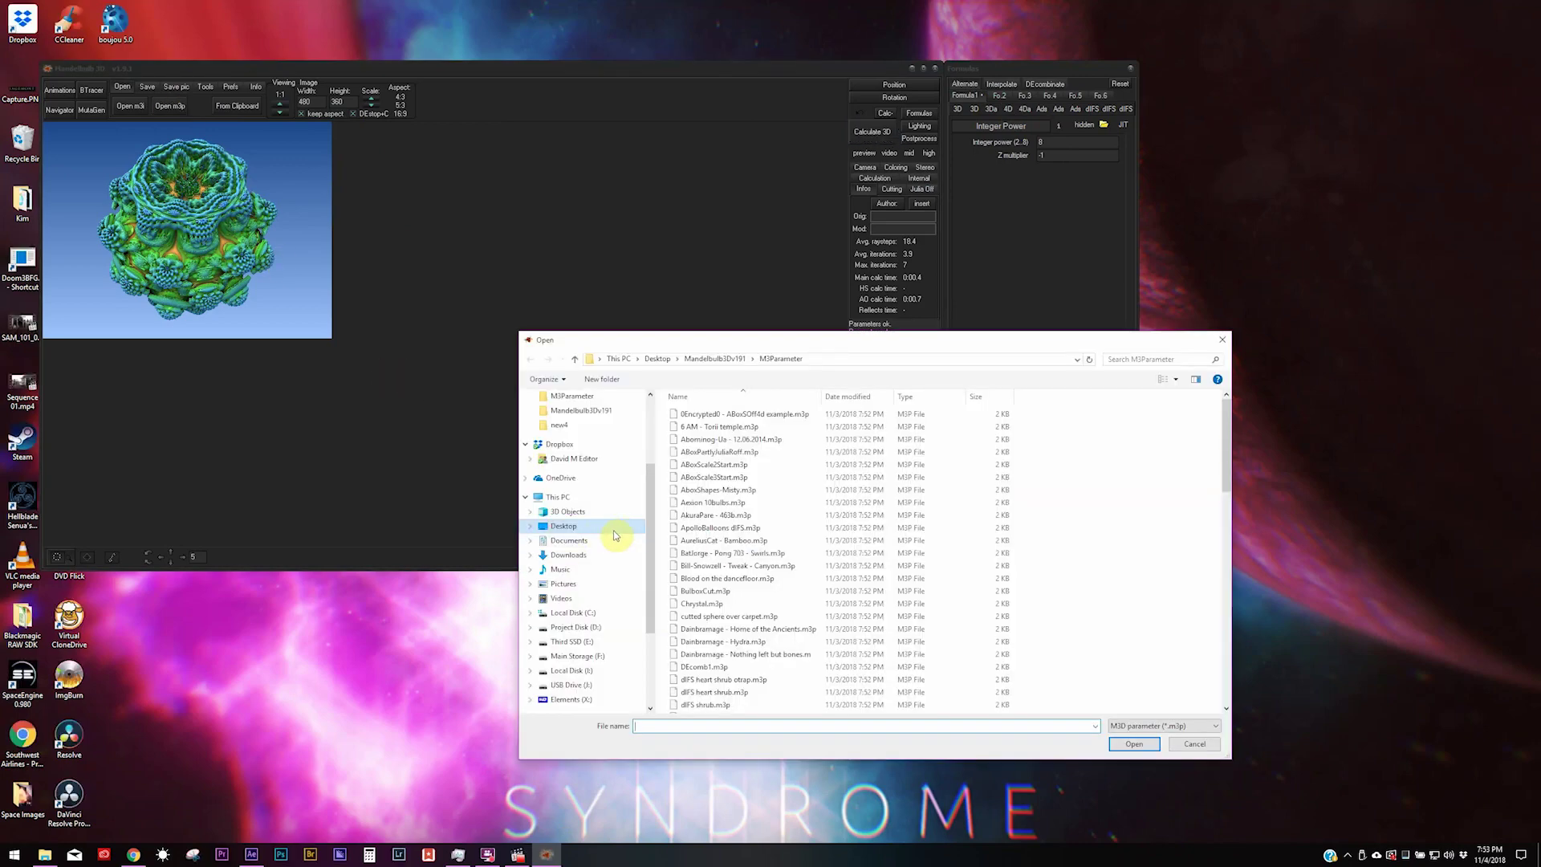
scroll(715, 634, down, 4)
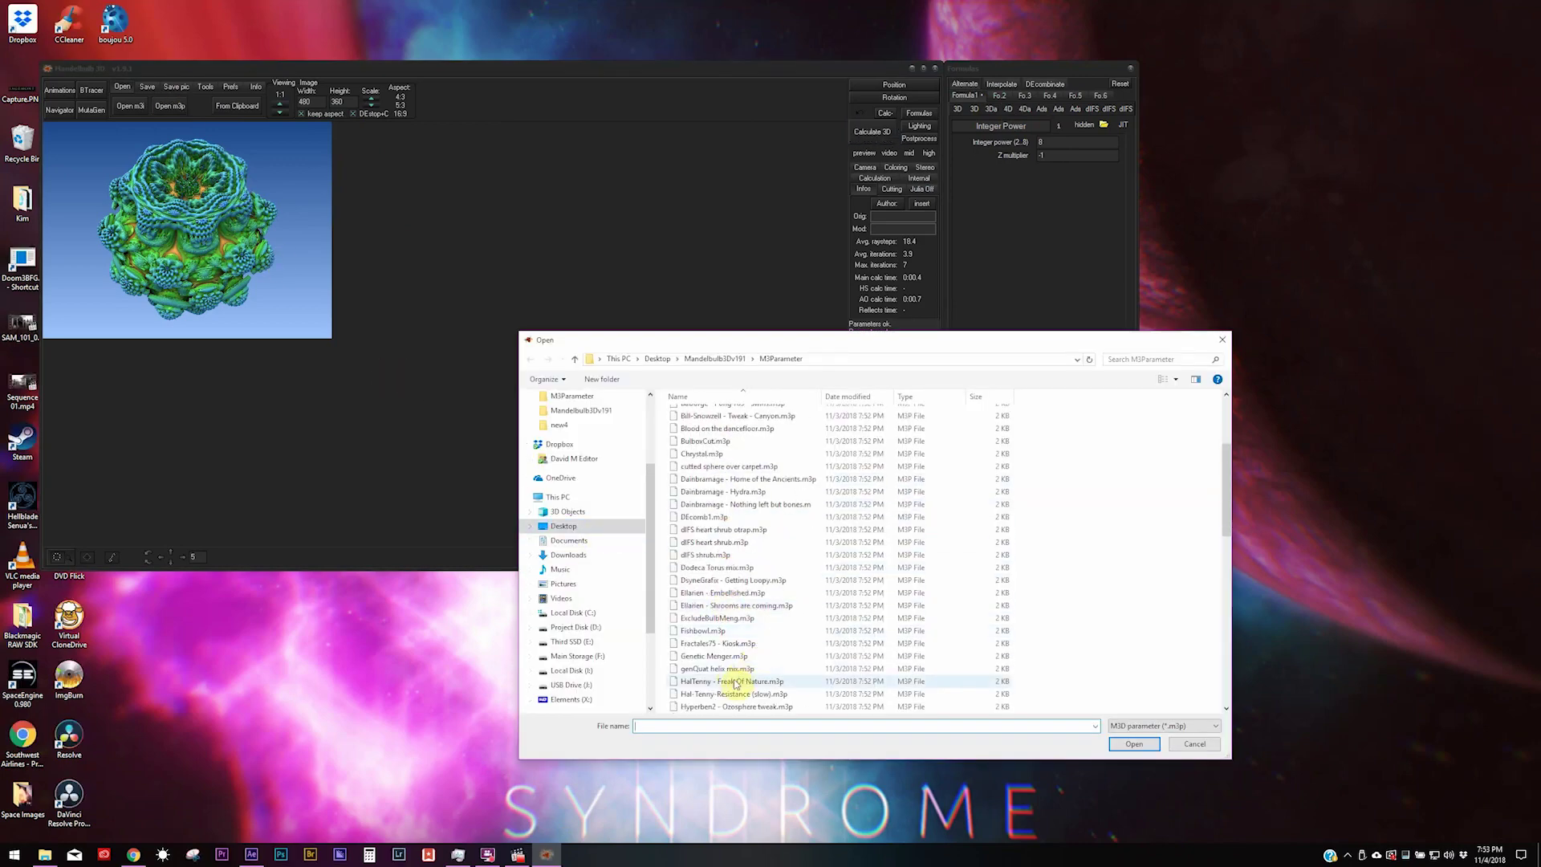
click(707, 669)
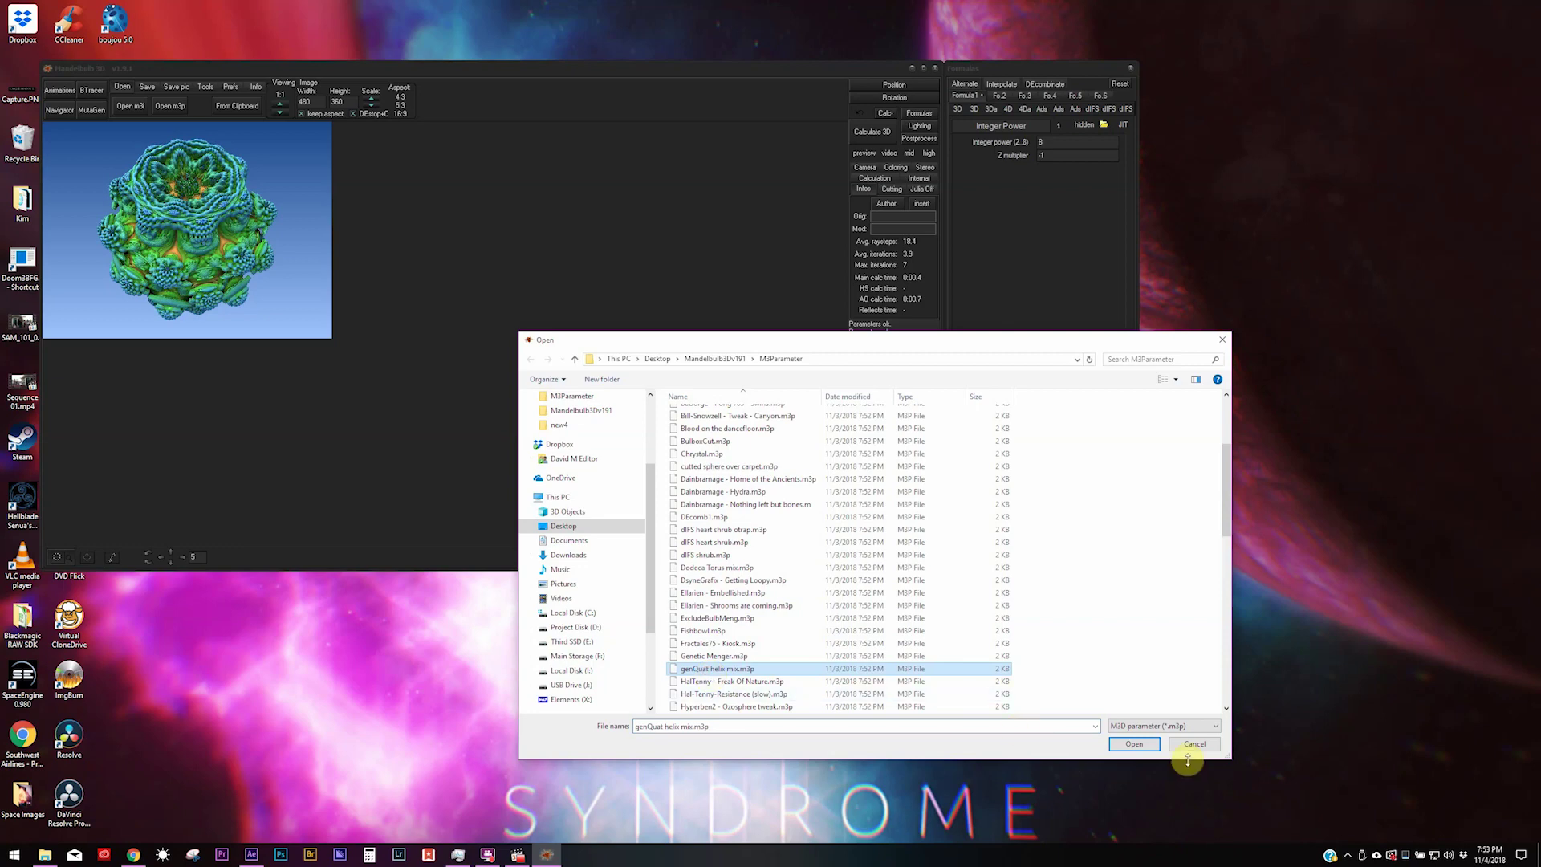
click(1133, 744)
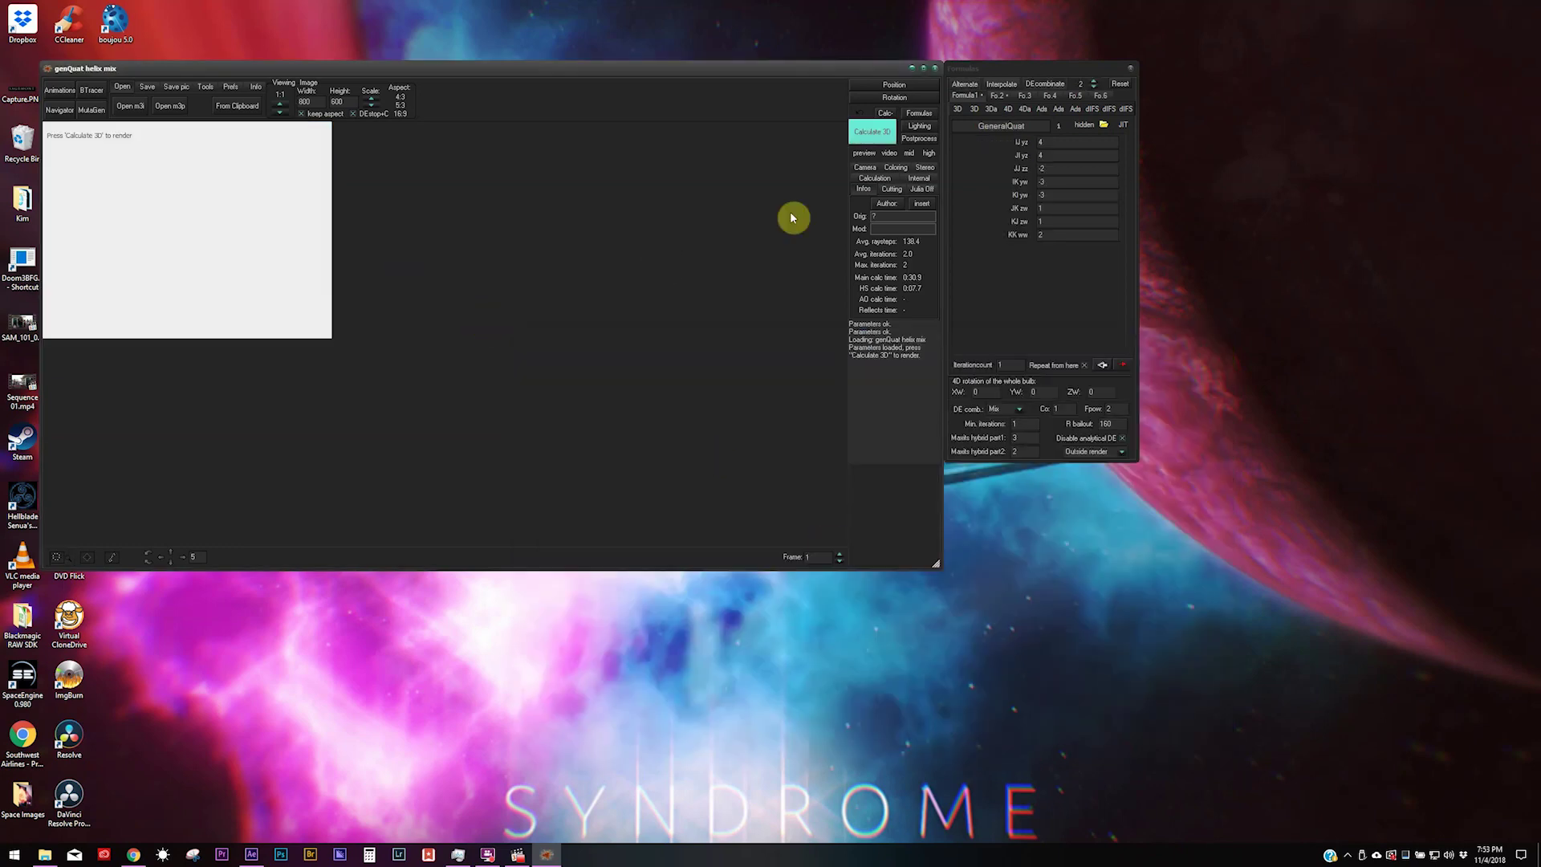
click(866, 135)
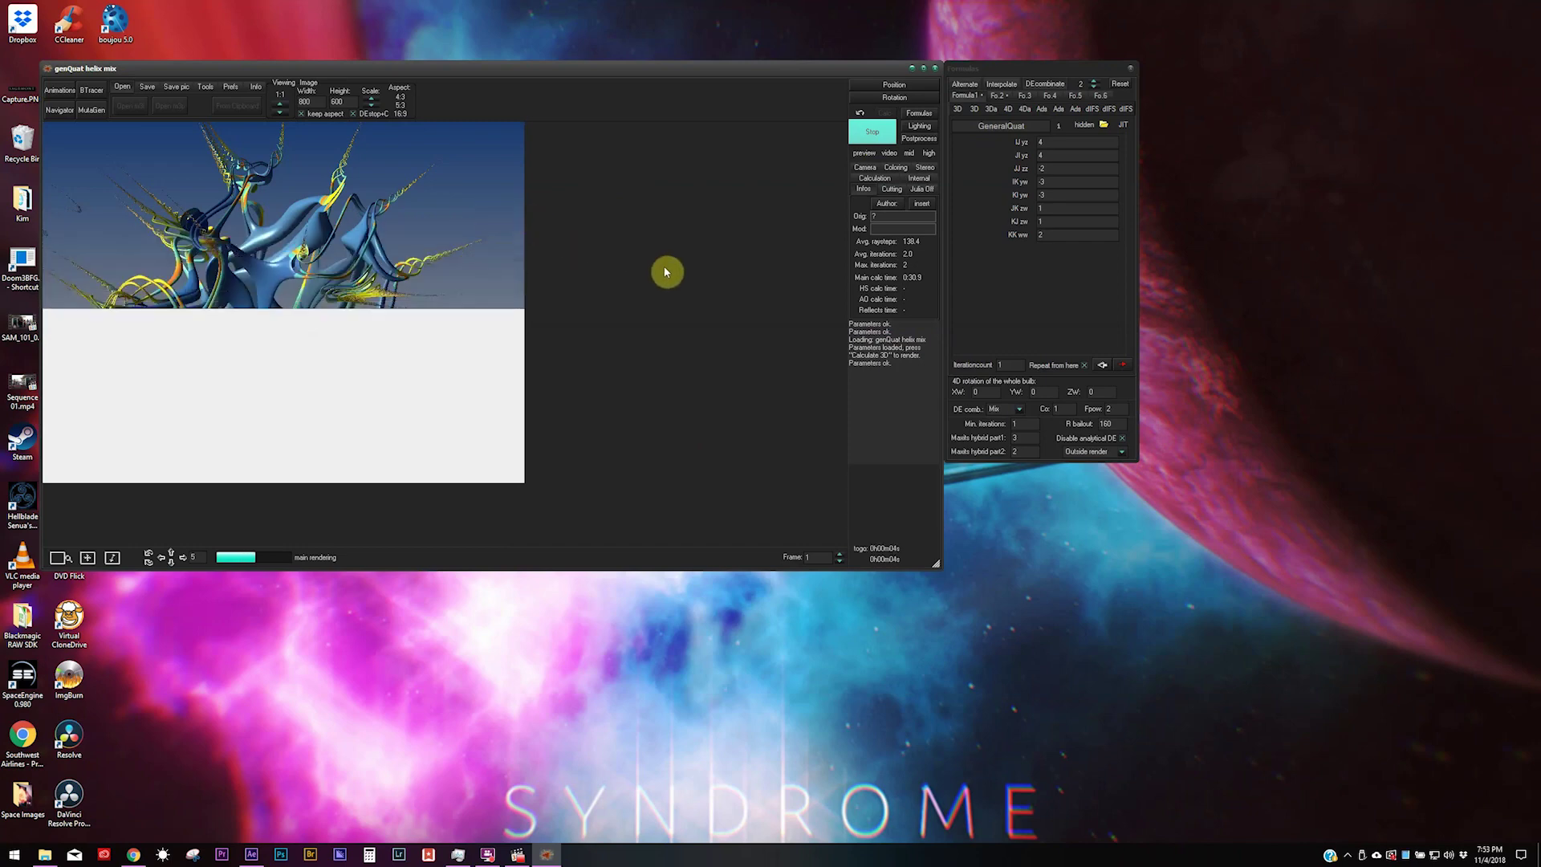
click(872, 132)
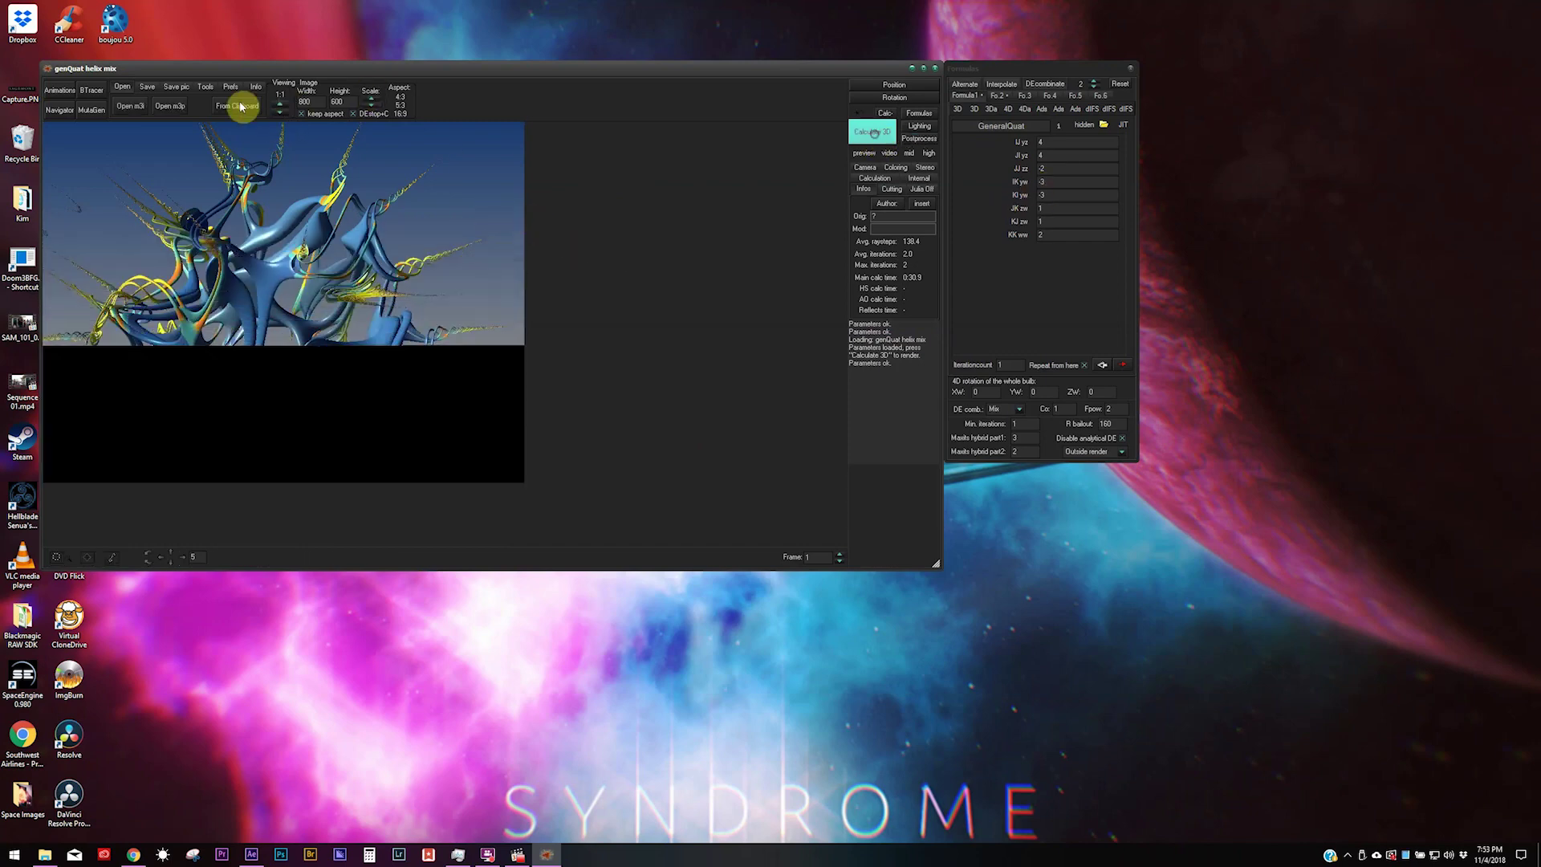
Load the Hal-Tenny-Resistance (slow).m3p parameter file from the M3Parameter folder and start its 3D calculation
click(175, 107)
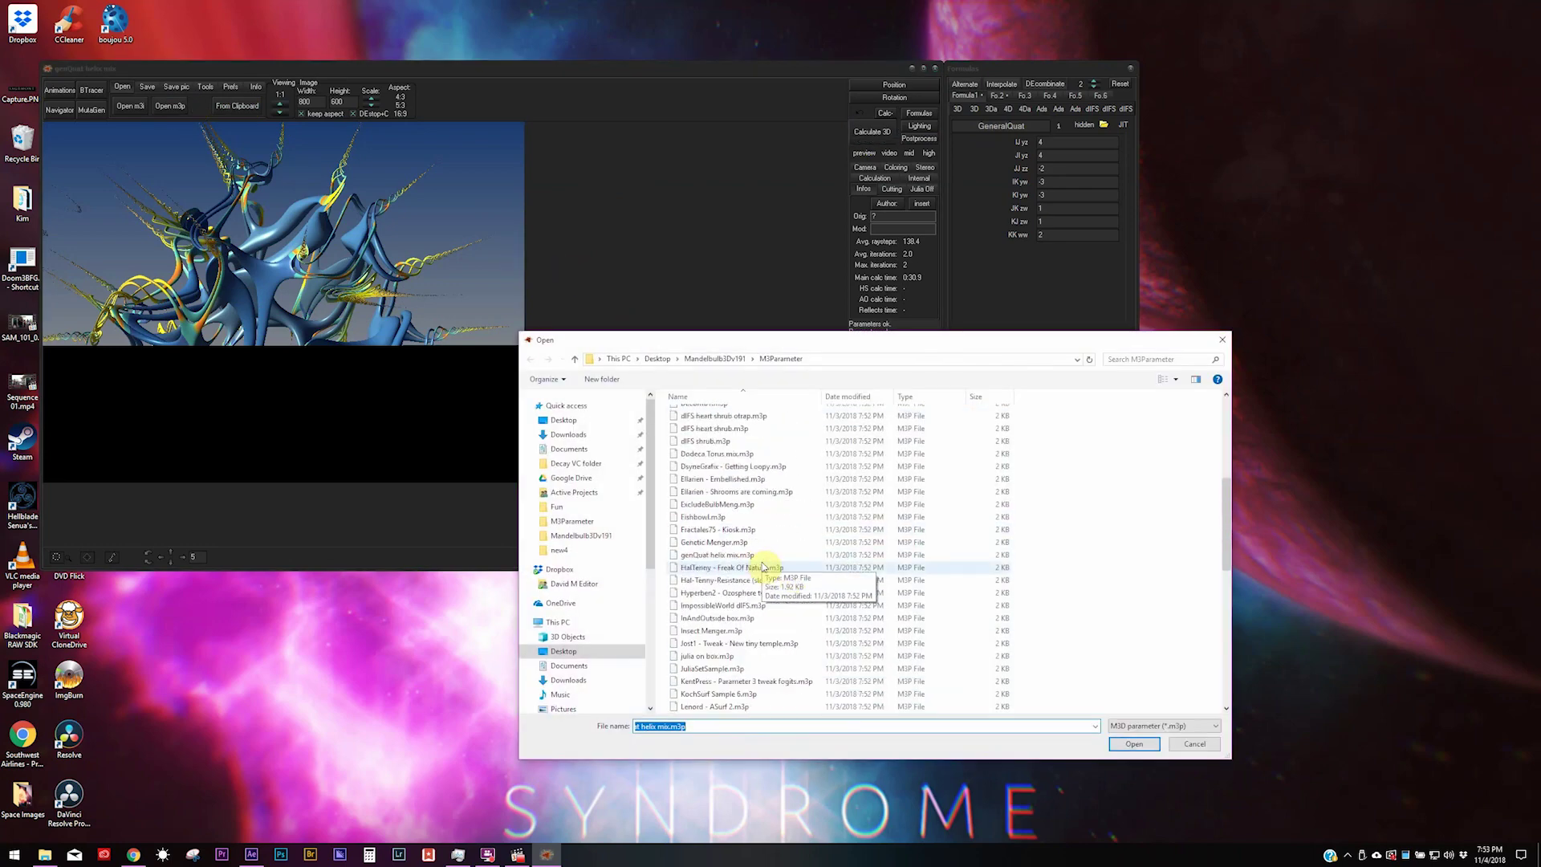
scroll(746, 571, down, 3)
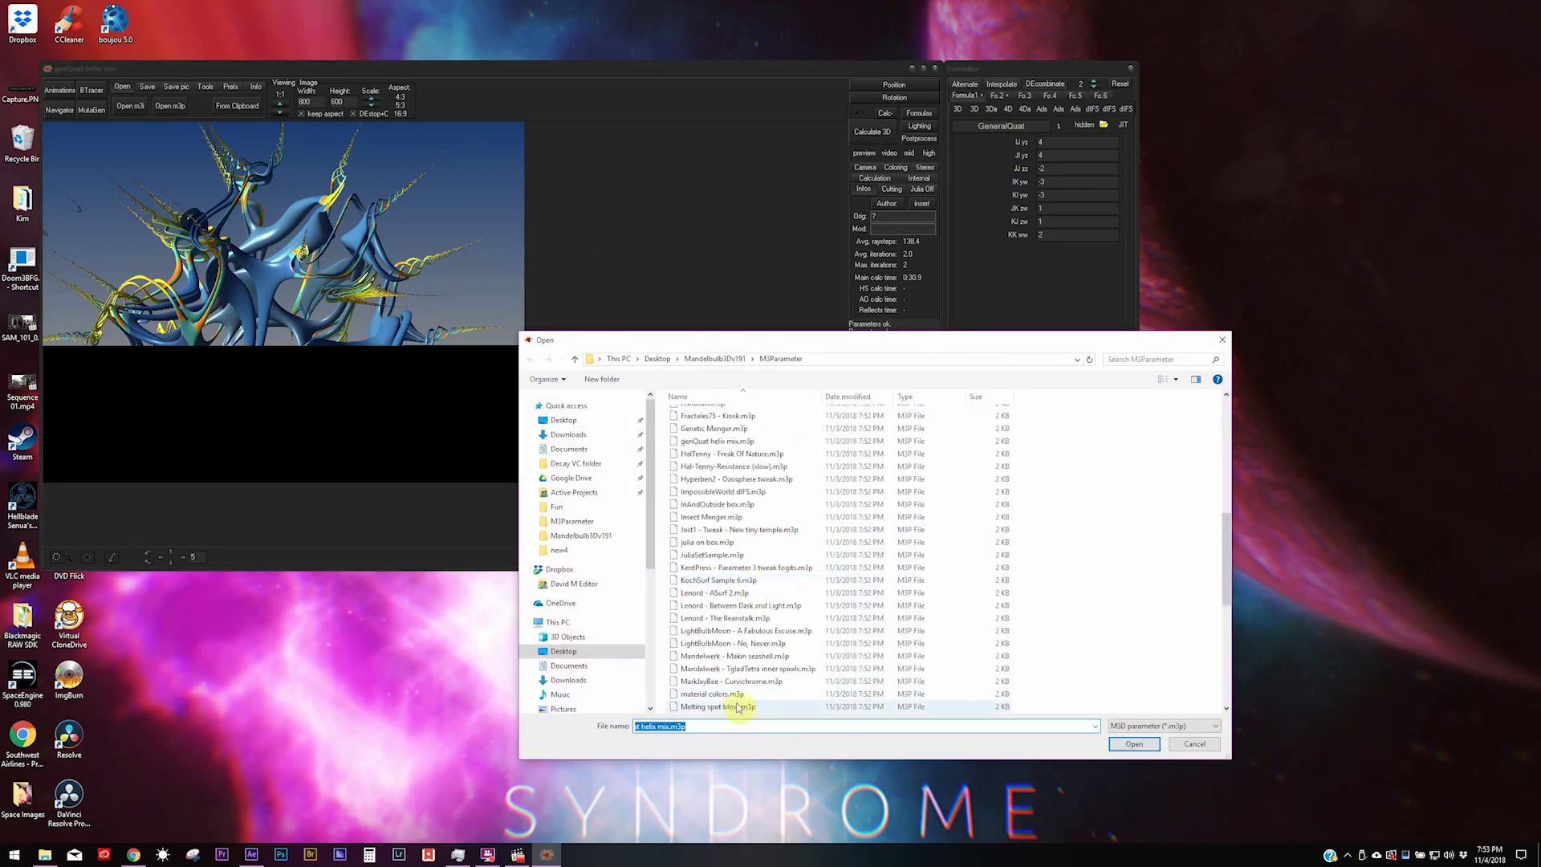
scroll(739, 697, down, 9)
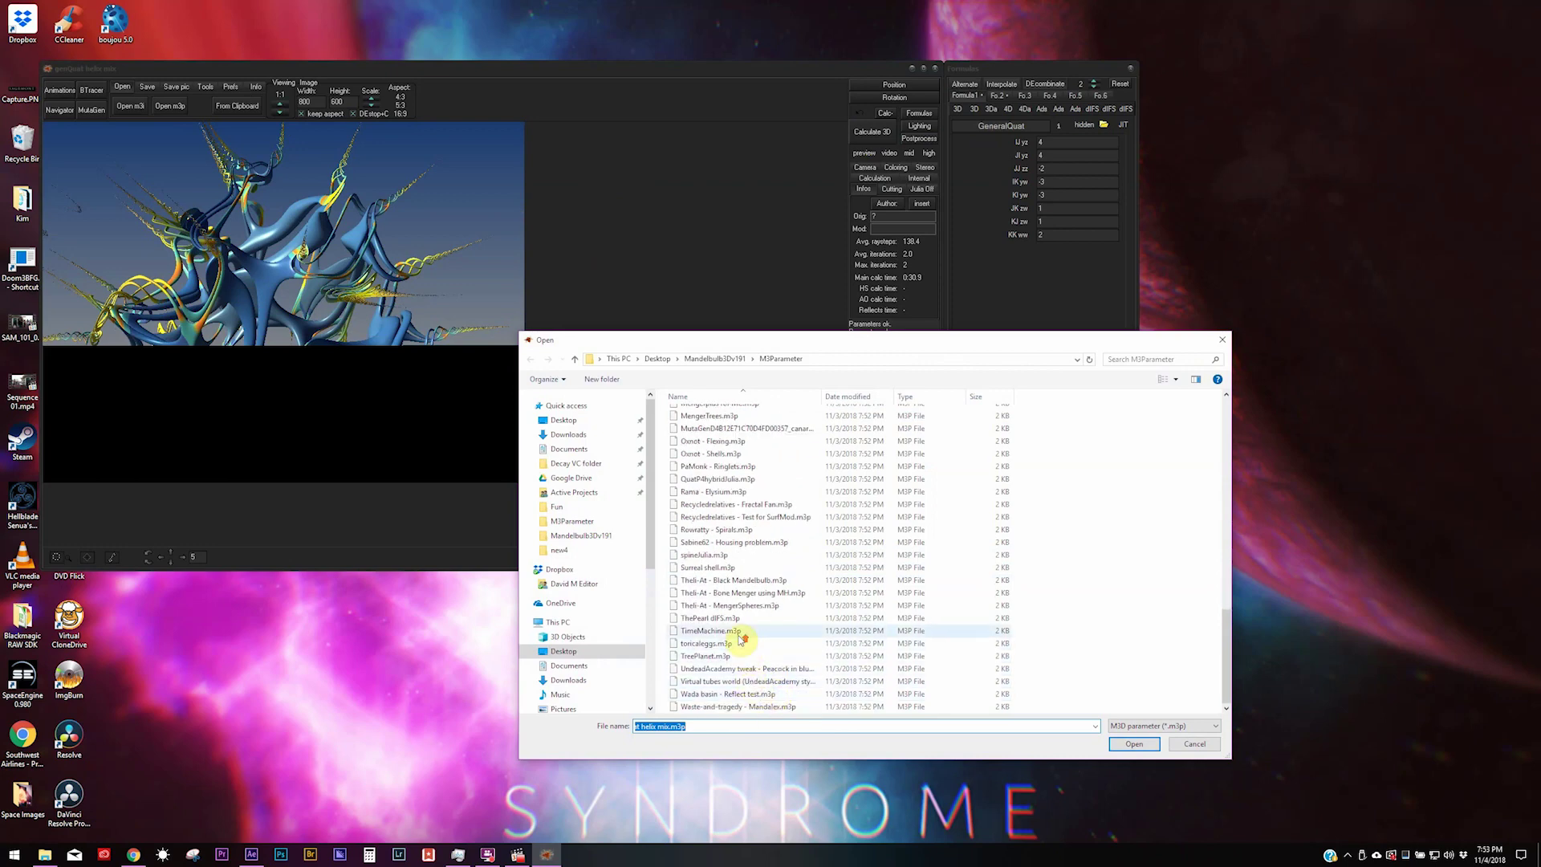
scroll(742, 638, up, 4)
scroll(754, 638, up, 3)
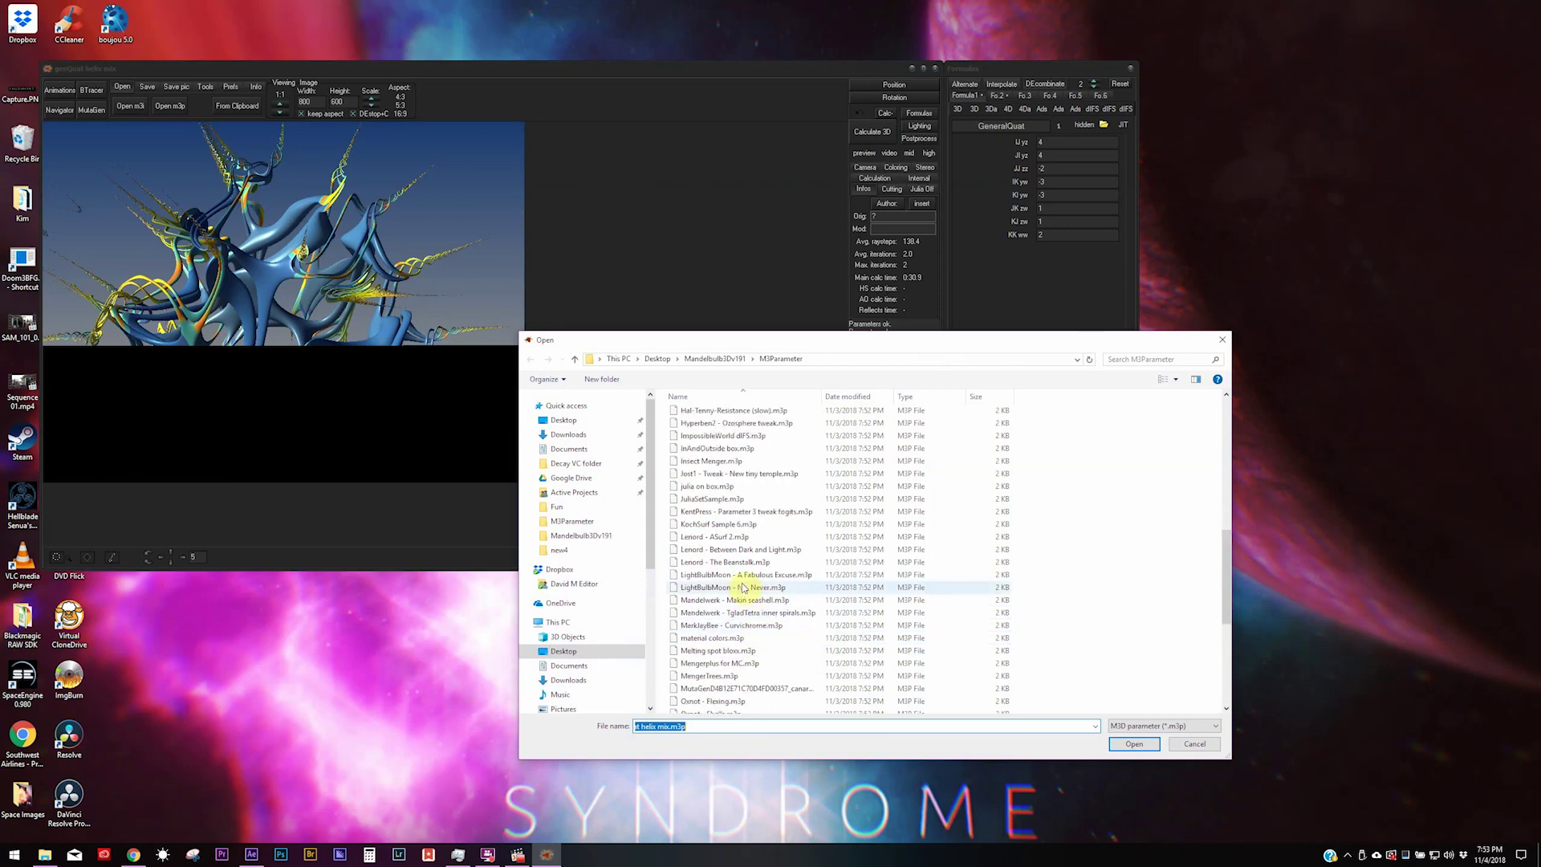
scroll(743, 589, up, 3)
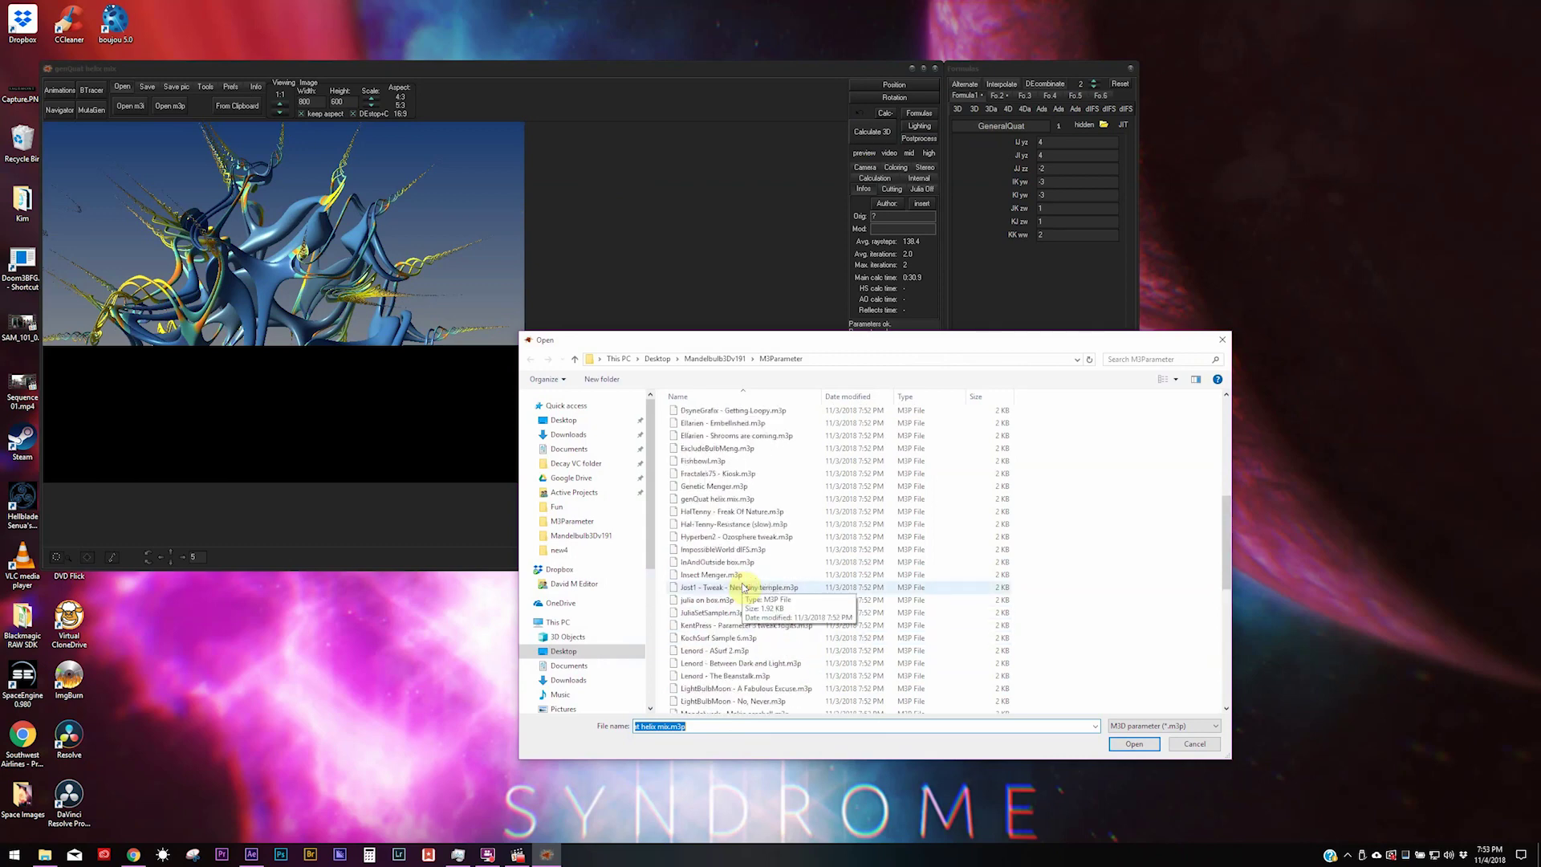
click(711, 525)
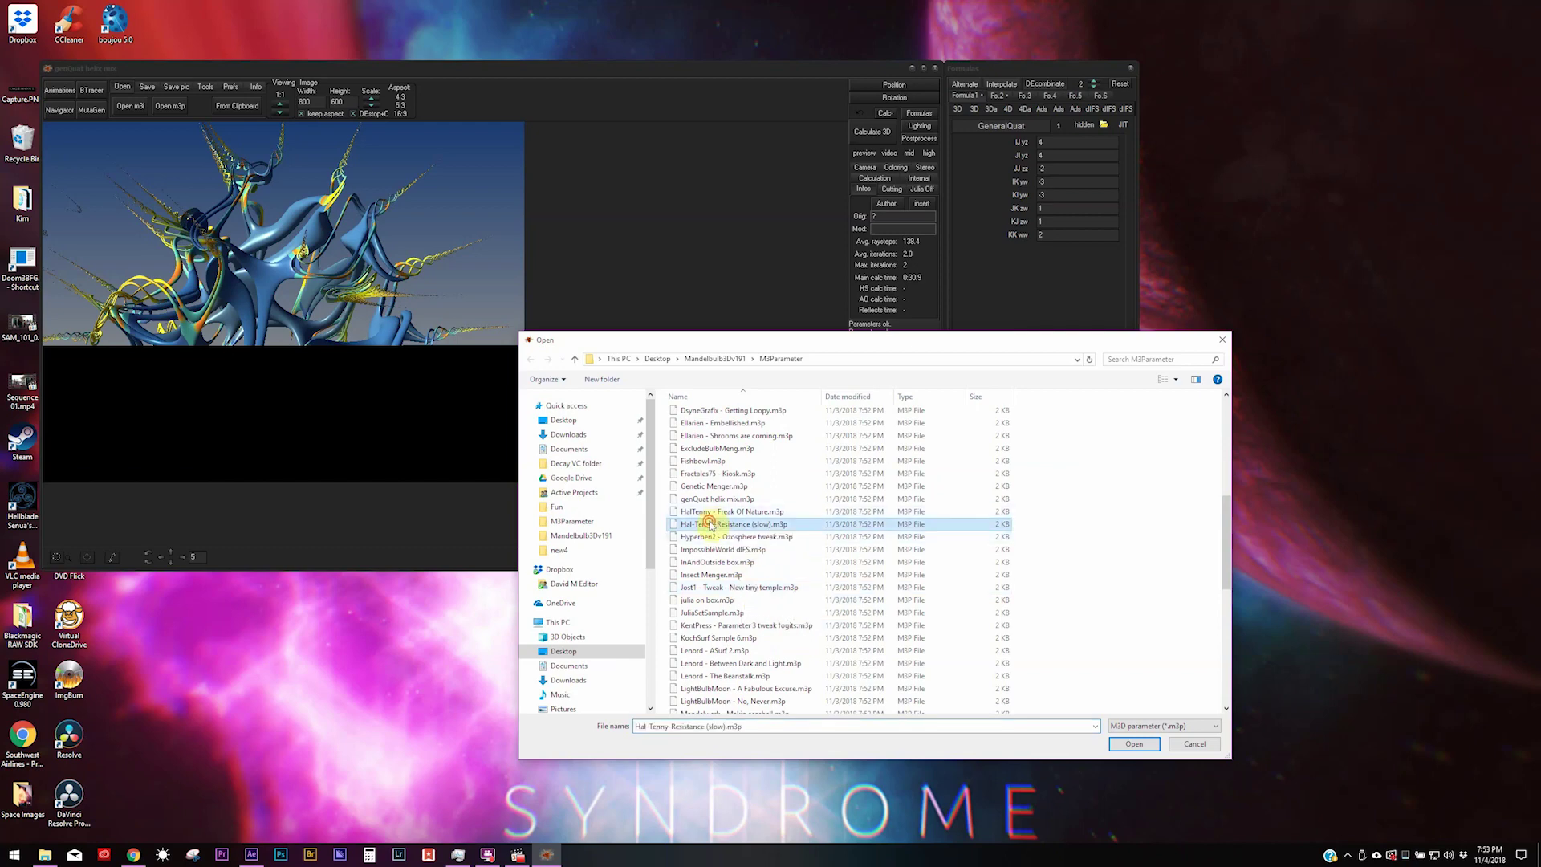
double_click(710, 525)
click(867, 134)
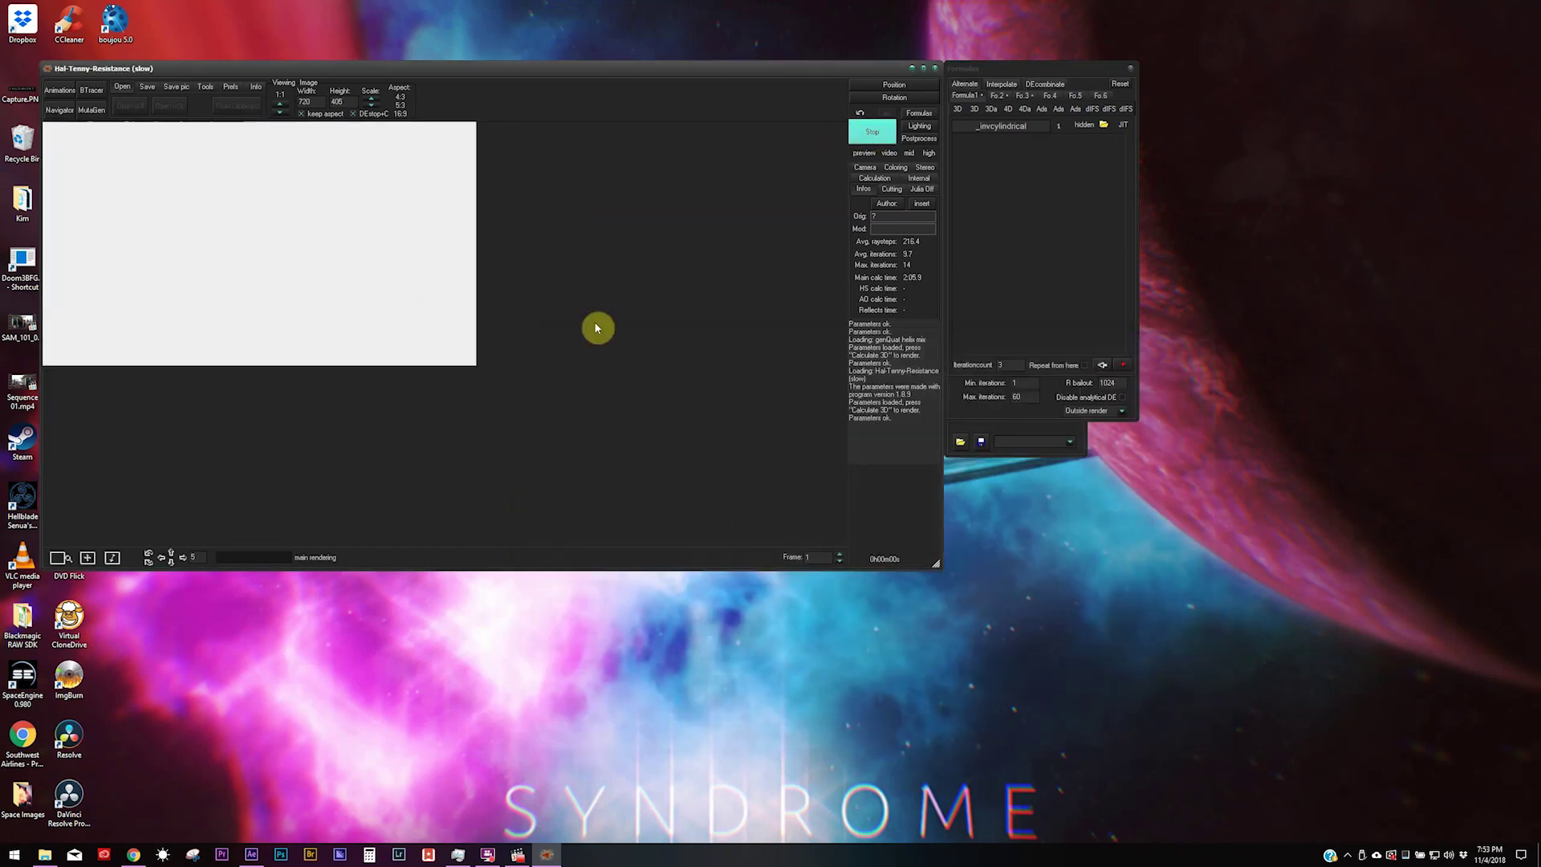